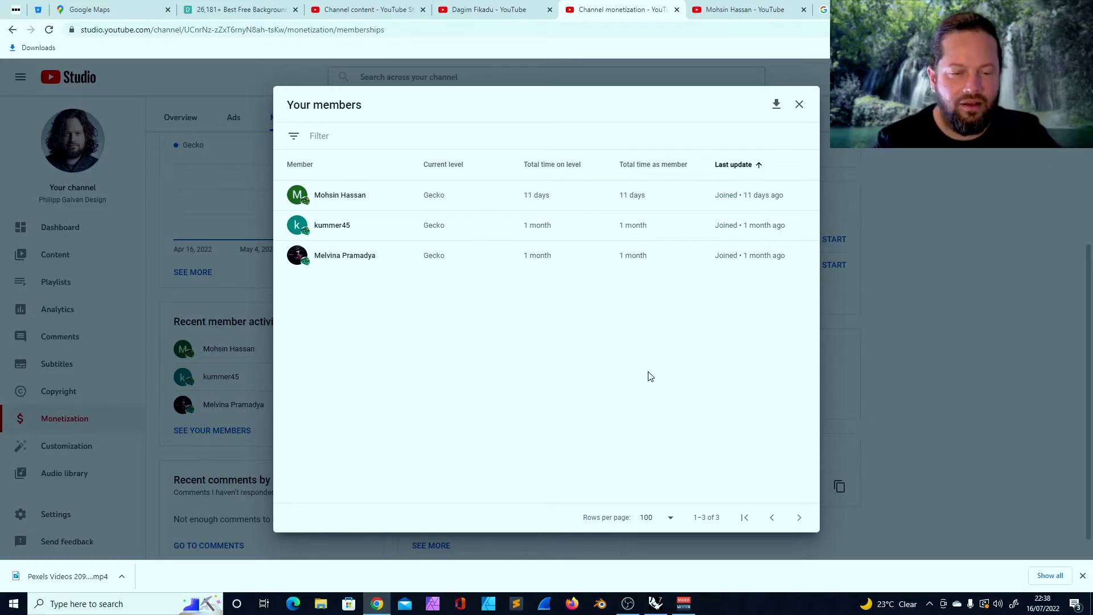
# View the home section of the newest channel member's YouTube page
pyautogui.click(699, 8)
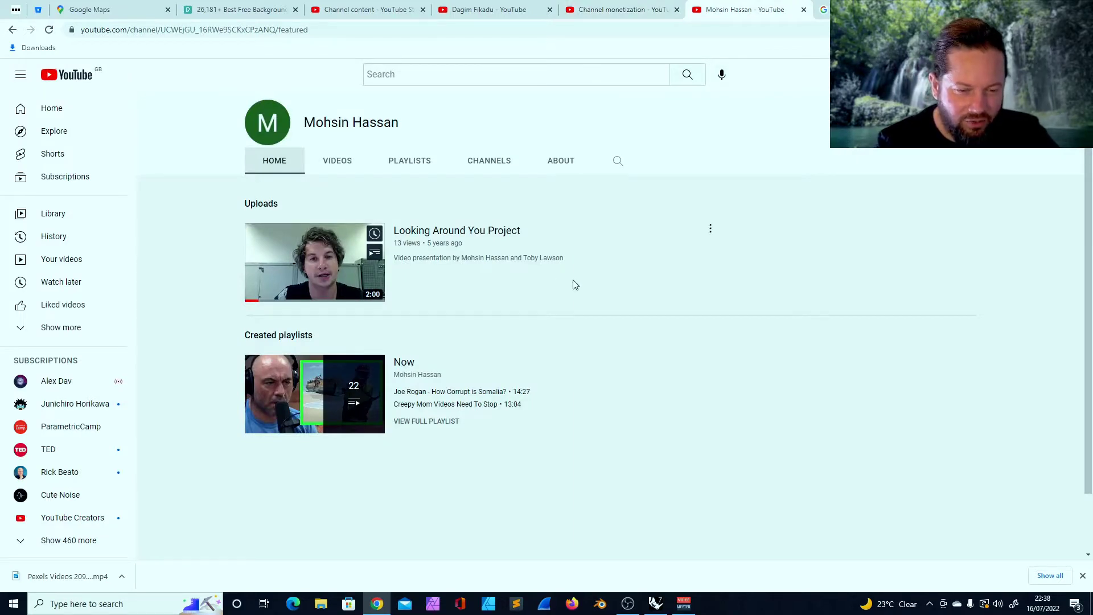
pyautogui.click(276, 161)
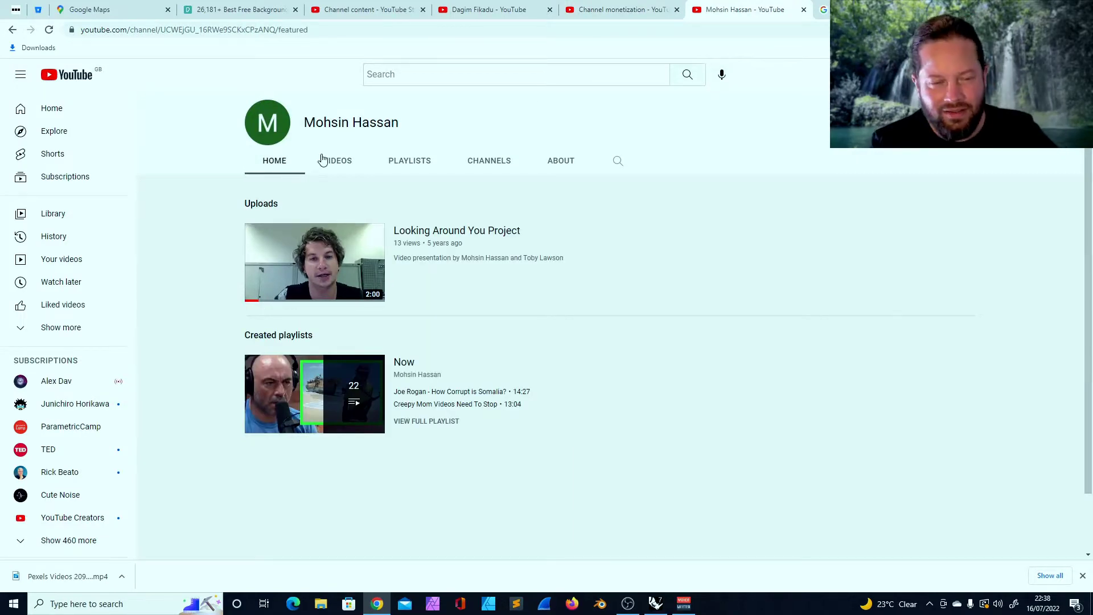
pyautogui.click(615, 10)
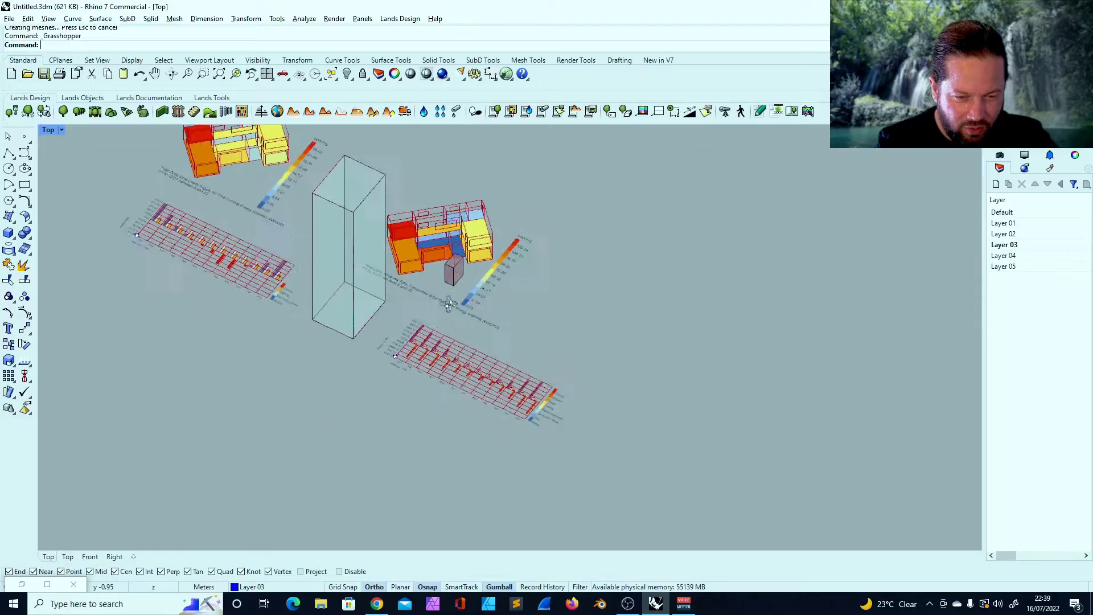
# In Rhino, examine the monthly energy balance chart and the coloured zone results of the building model
pyautogui.moveTo(495, 328); pyautogui.dragTo(532, 332, button='right')
pyautogui.scroll(11, 569, 362)
pyautogui.scroll(-6, 511, 325)
pyautogui.scroll(4, 381, 437)
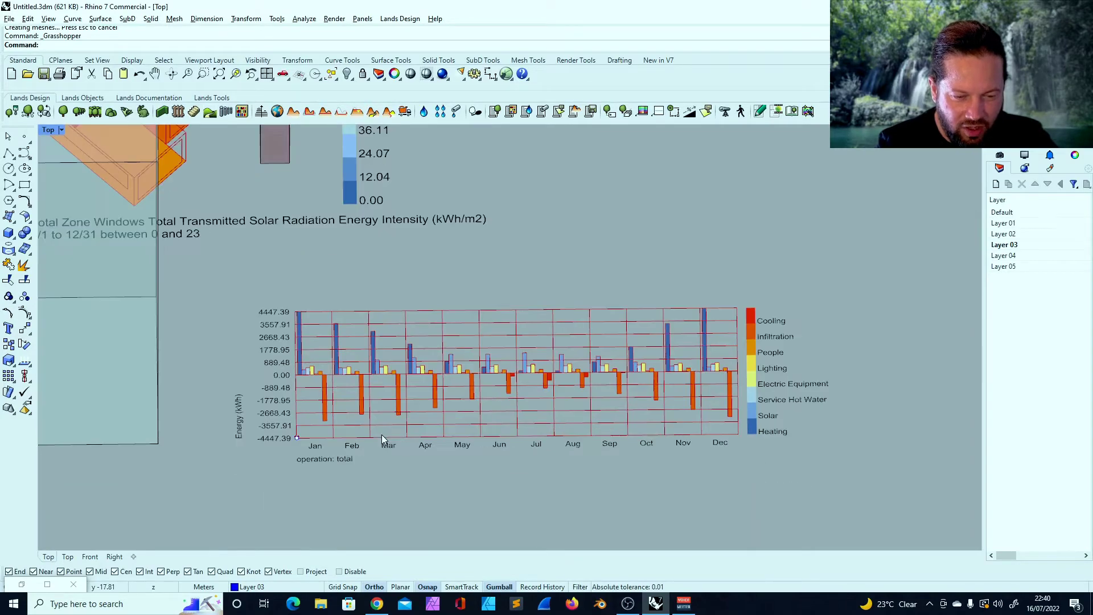
pyautogui.scroll(-6, 378, 432)
pyautogui.moveTo(483, 372); pyautogui.dragTo(369, 295, button='right')
pyautogui.scroll(5, 369, 296)
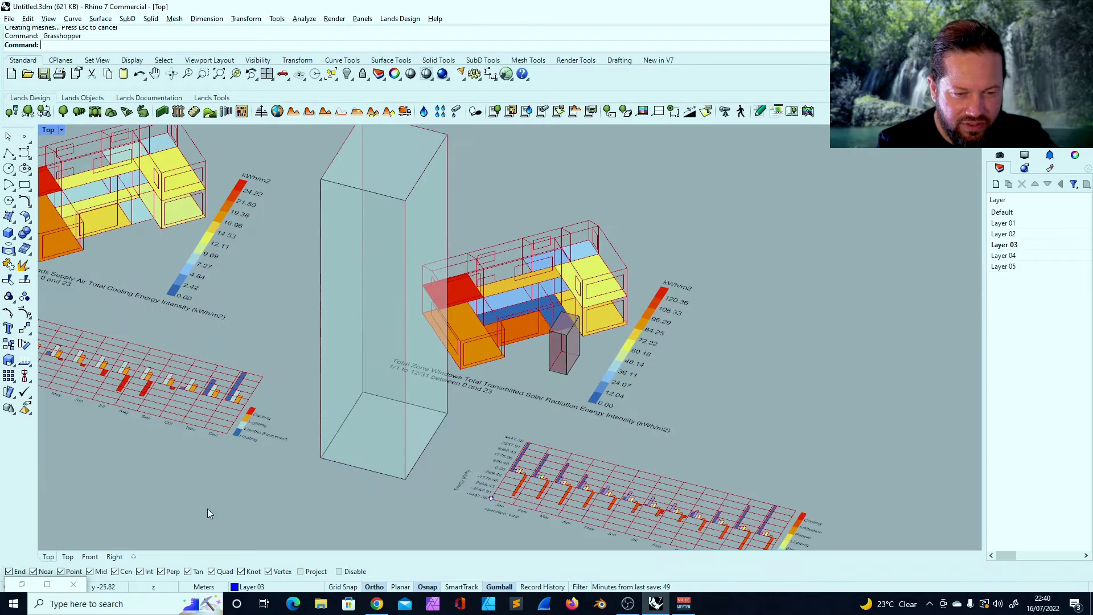
# Restore the Grasshopper canvas and delete the loose component cluster below the end of the upper definition
pyautogui.click(21, 584)
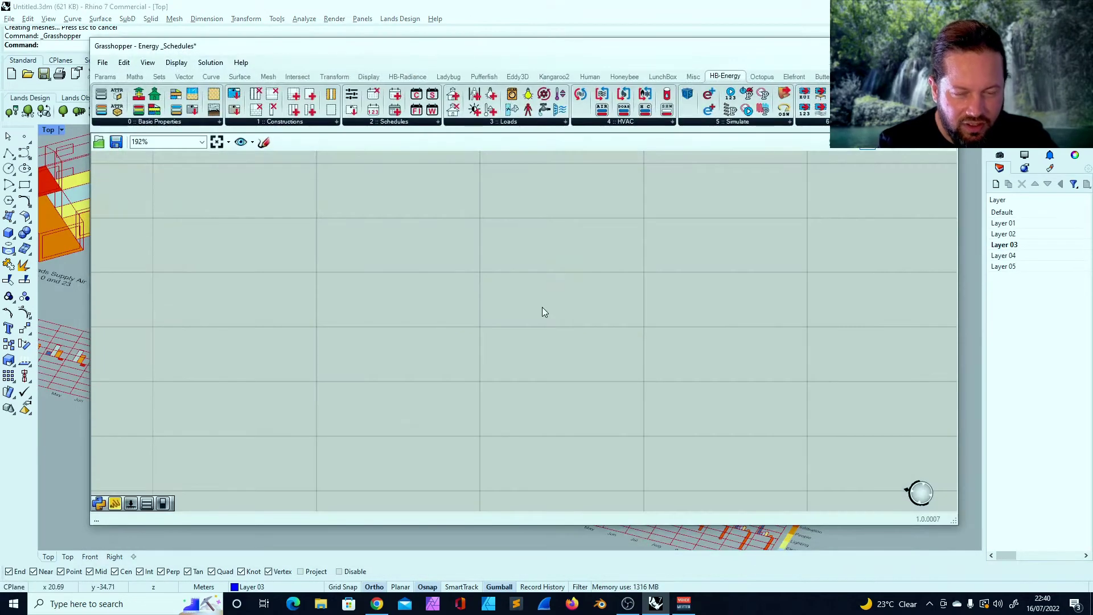
pyautogui.scroll(-15, 573, 289)
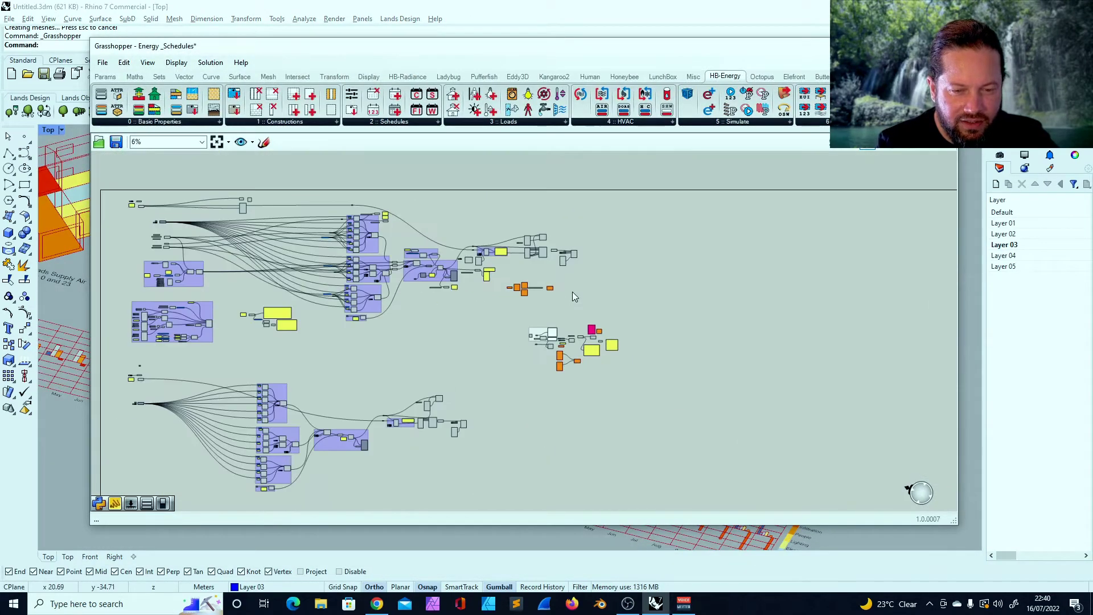
pyautogui.moveTo(478, 266); pyautogui.dragTo(715, 418)
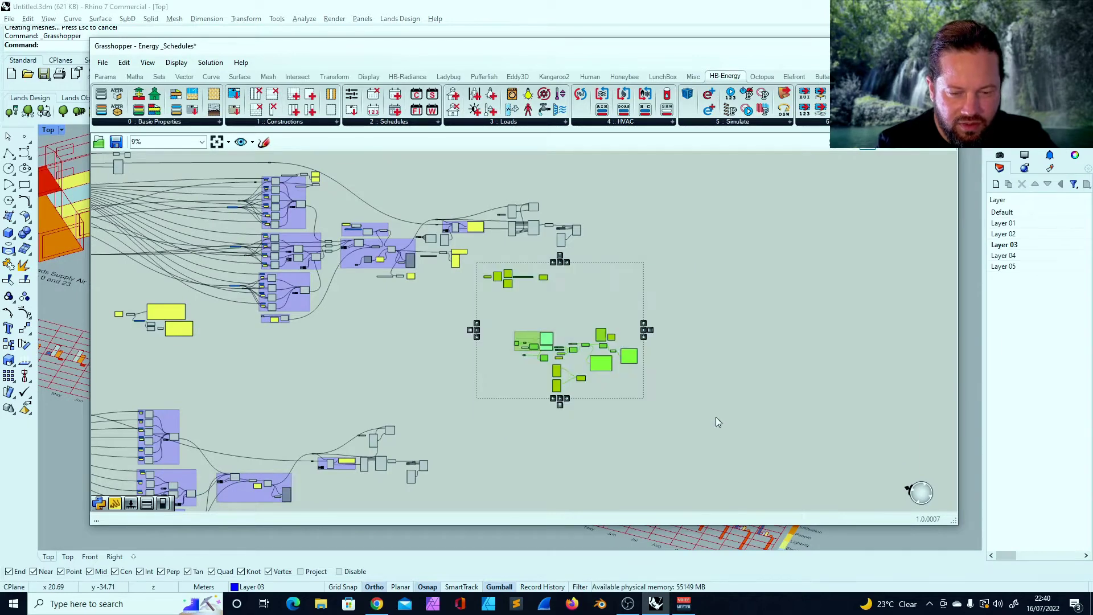
pyautogui.press('Delete')
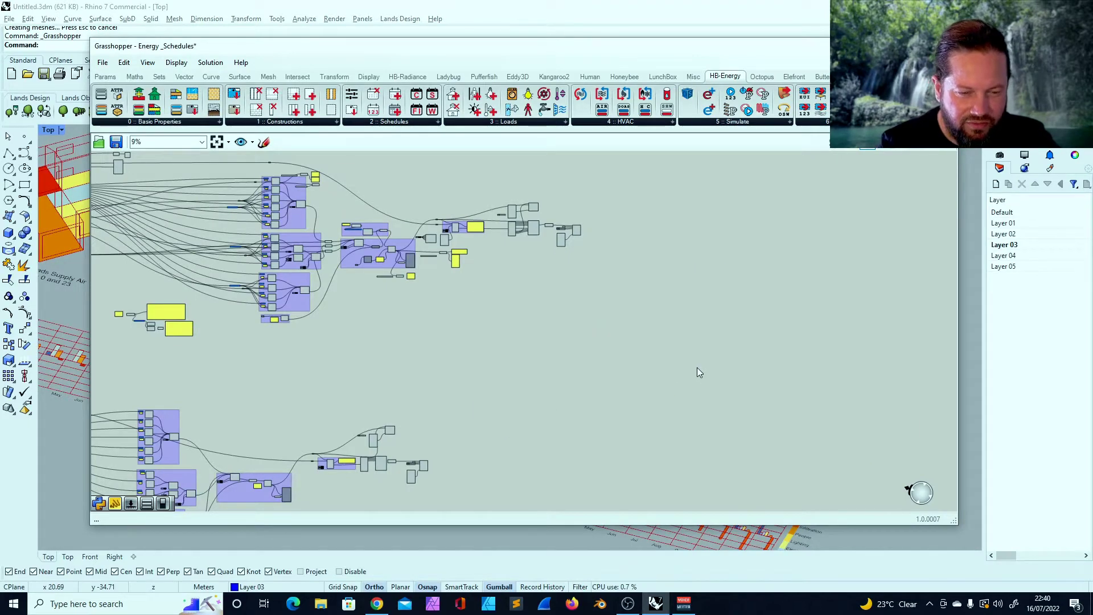
# Delete the LargeHotel Kitchen schedule search components together with their item selector, deconstruct components and output panels
pyautogui.scroll(11, 399, 341)
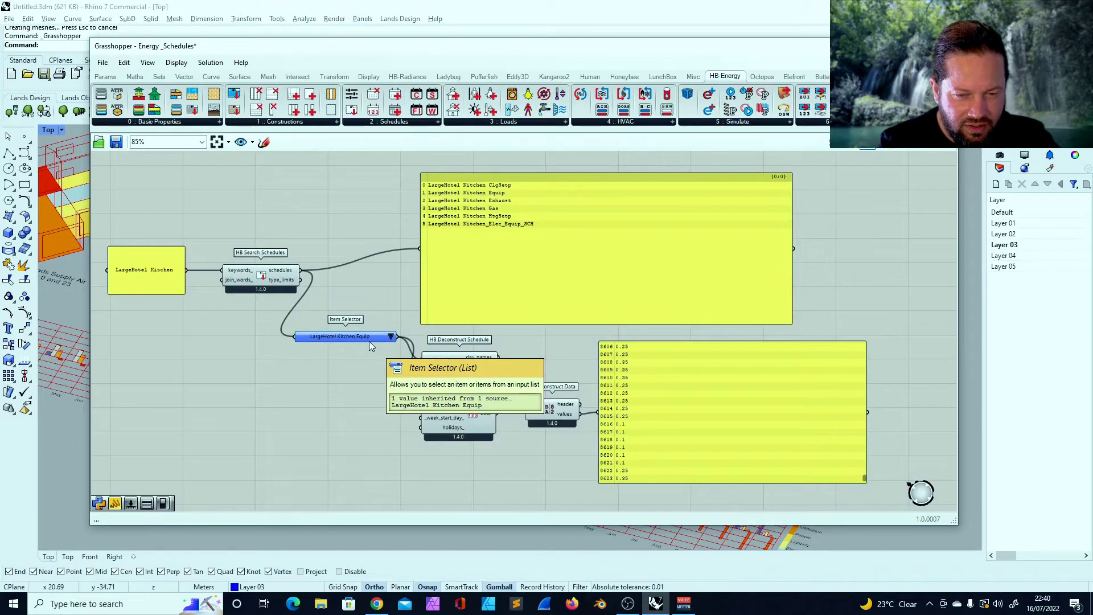
pyautogui.scroll(-7, 371, 313)
pyautogui.moveTo(275, 244); pyautogui.dragTo(559, 384)
pyautogui.press('Delete')
pyautogui.scroll(-7, 540, 382)
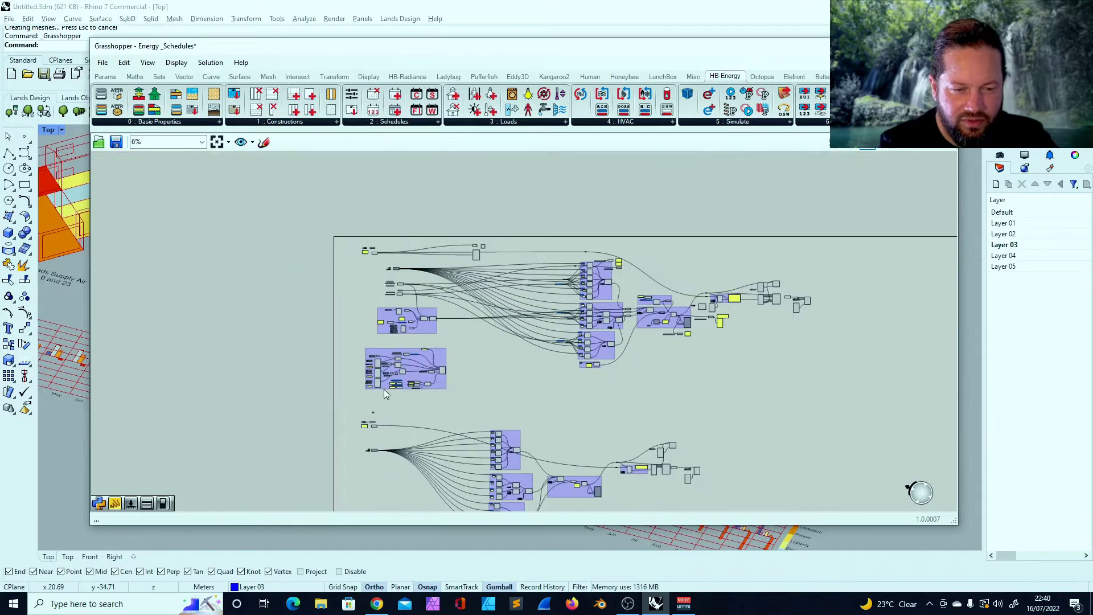
# Examine the HB ProgramType component's inputs in the program group and compare them with the available Honeybee load components
pyautogui.scroll(7, 398, 370)
pyautogui.click(541, 322)
pyautogui.scroll(6, 558, 392)
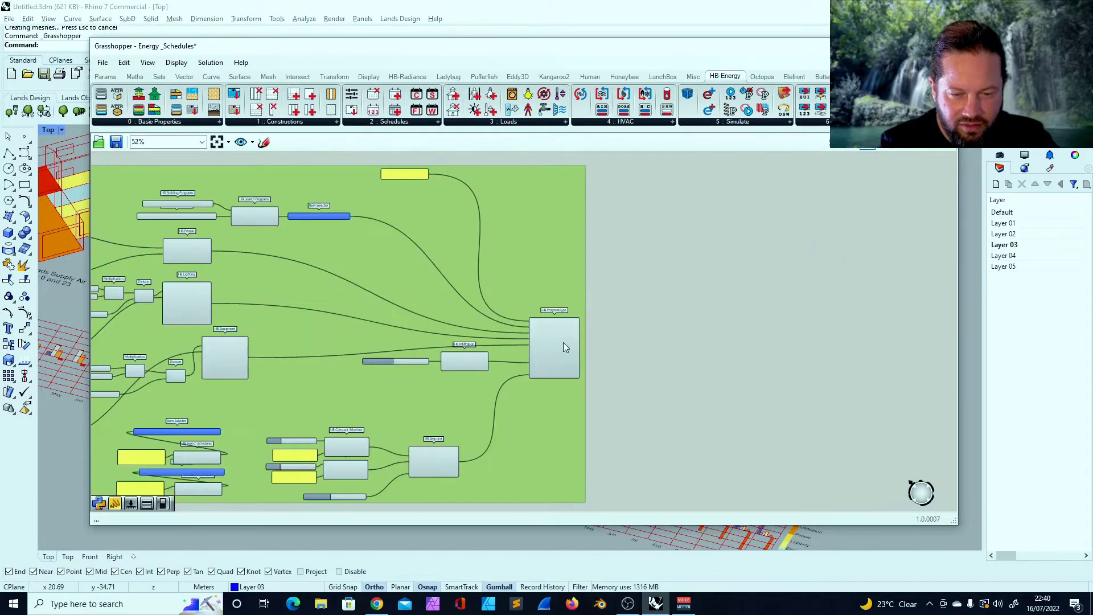
pyautogui.click(558, 312)
pyautogui.click(663, 316)
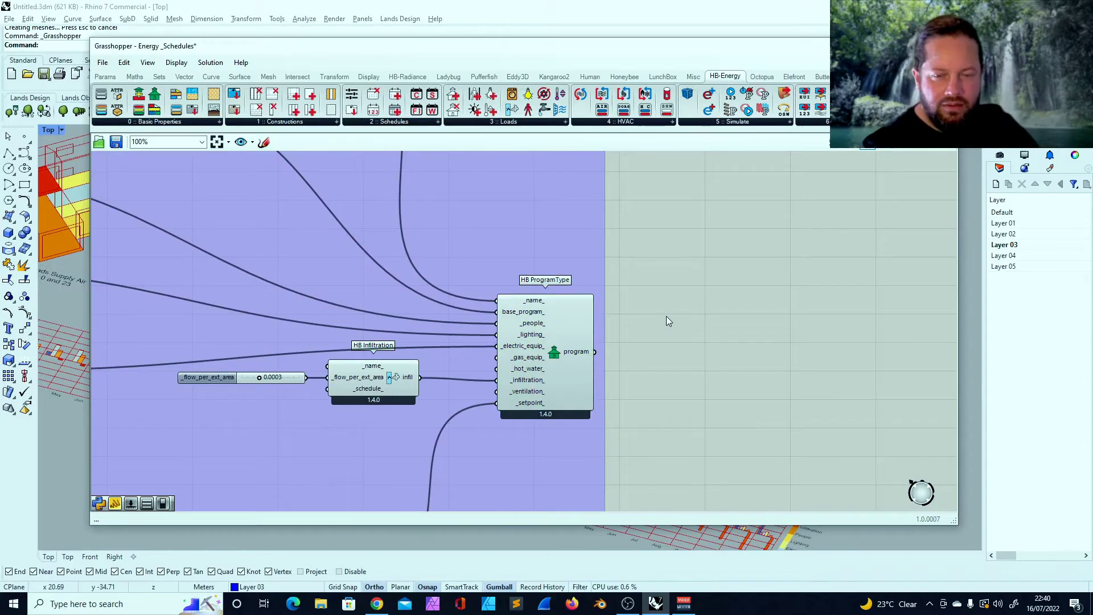
pyautogui.click(627, 122)
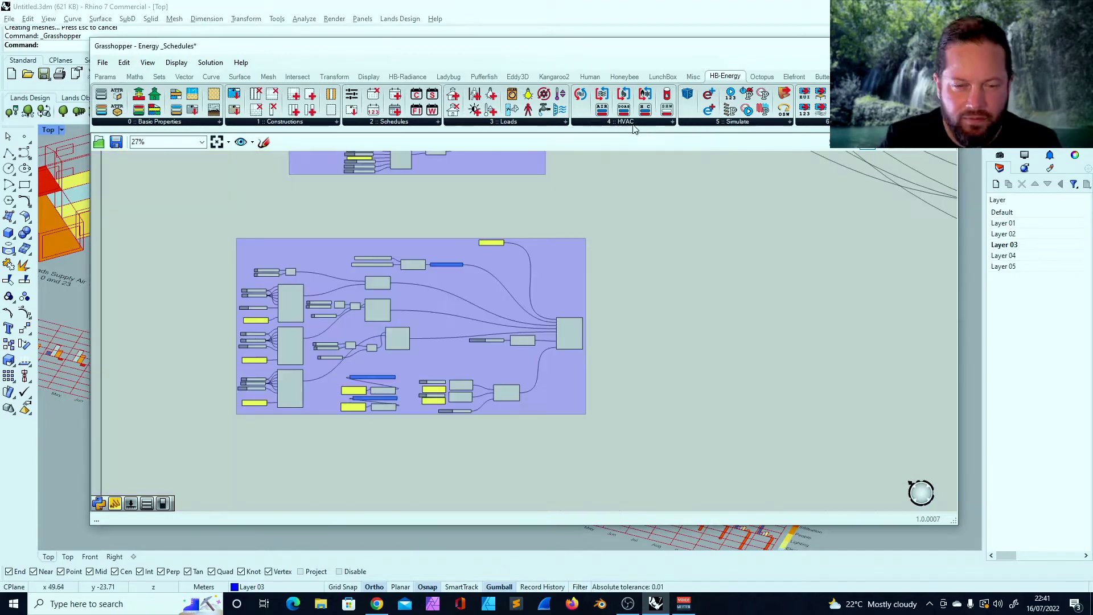
pyautogui.click(507, 123)
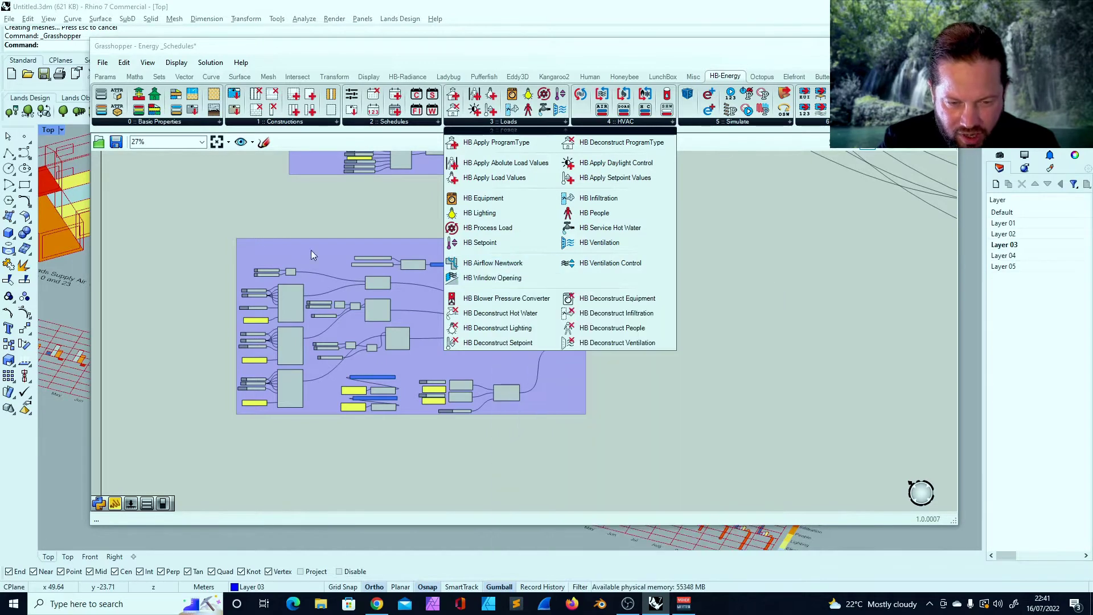
pyautogui.scroll(6, 629, 326)
pyautogui.click(657, 304)
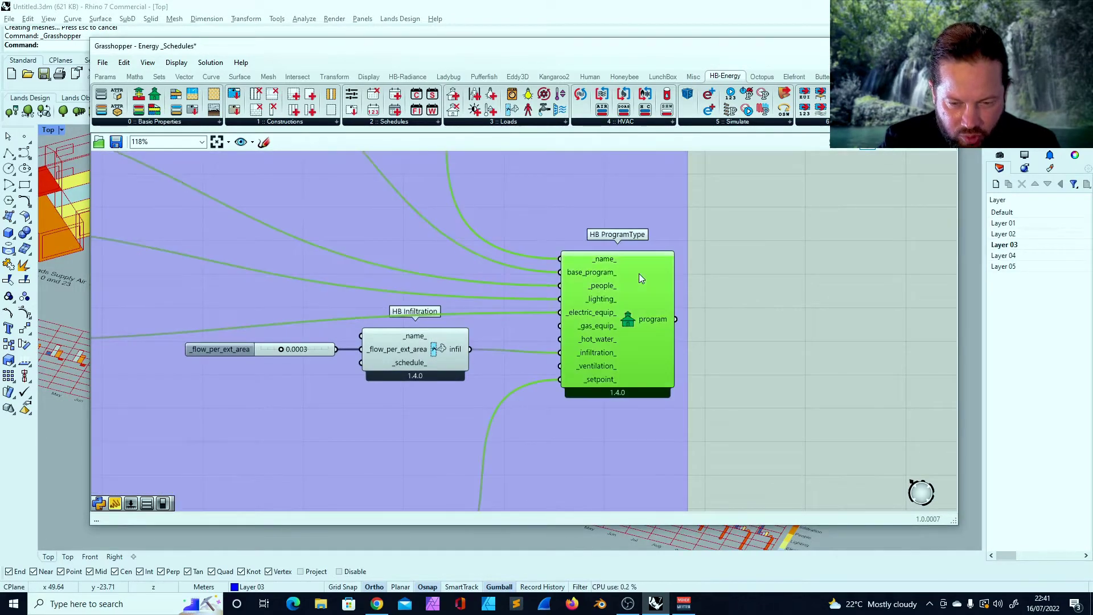
pyautogui.scroll(-1, 625, 286)
pyautogui.click(512, 121)
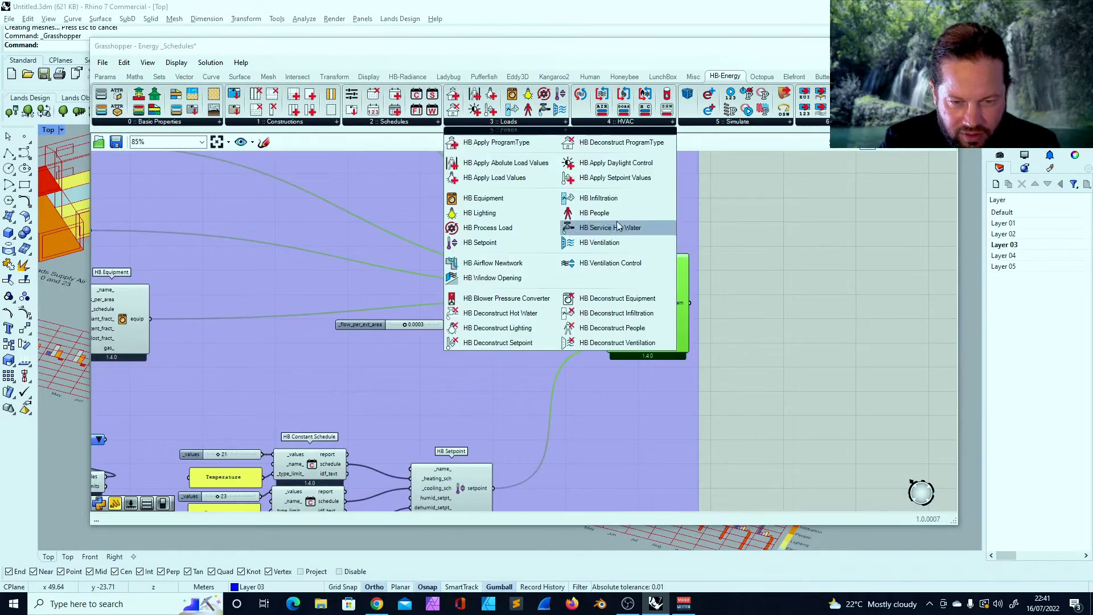
# Move the HB Infiltration component slightly closer to HB ProgramType and check the ventilation and setpoint inputs
pyautogui.moveTo(616, 197); pyautogui.dragTo(520, 312)
pyautogui.scroll(-3, 536, 308)
pyautogui.scroll(6, 444, 410)
pyautogui.scroll(-3, 559, 342)
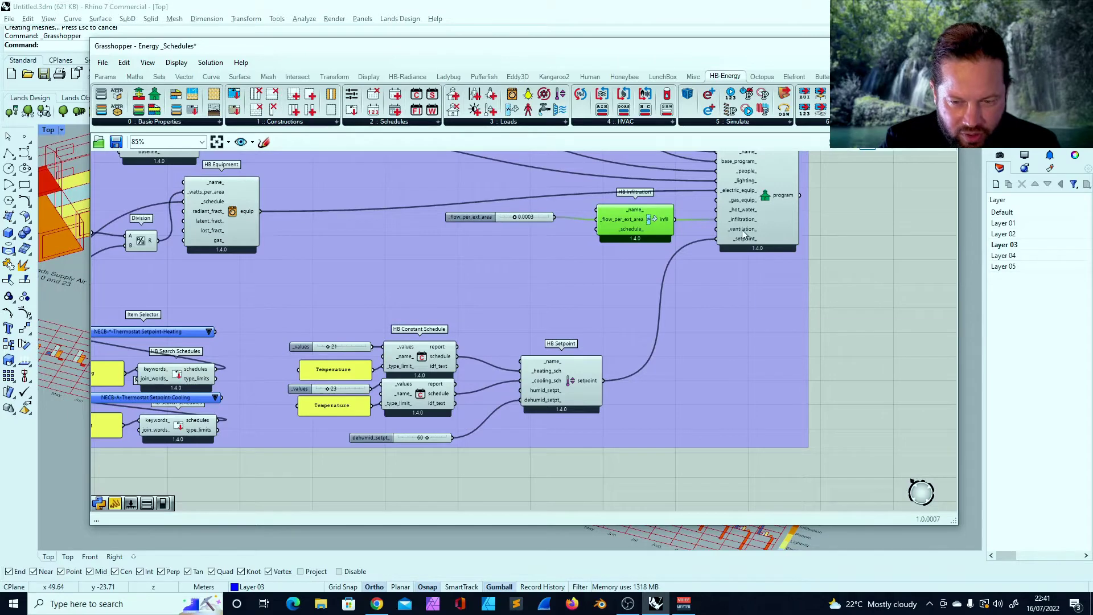
pyautogui.moveTo(743, 233)
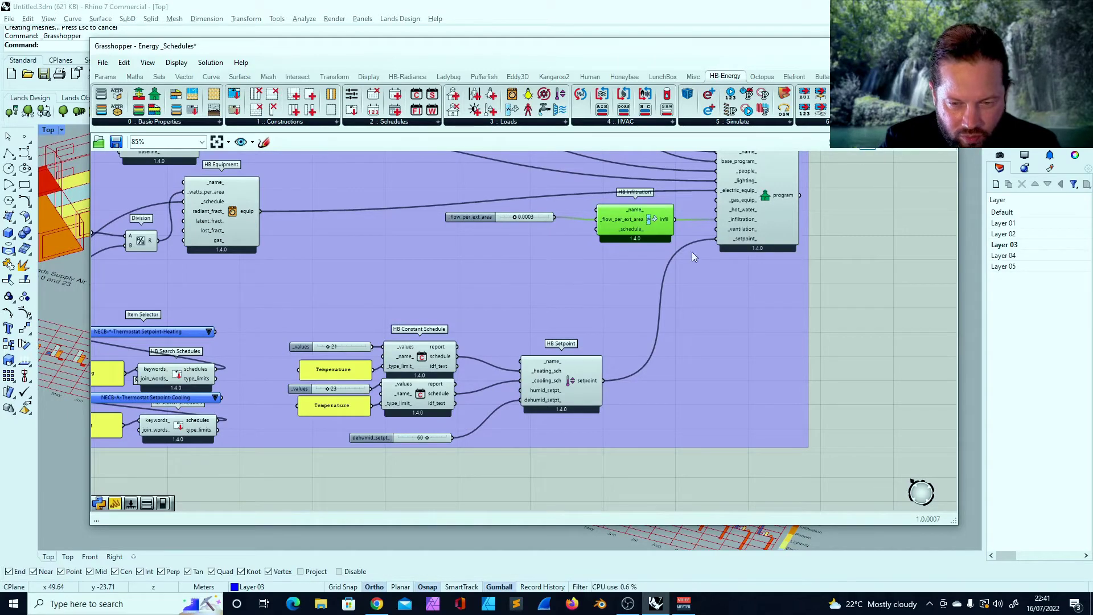
pyautogui.scroll(-5, 735, 232)
pyautogui.scroll(3, 627, 232)
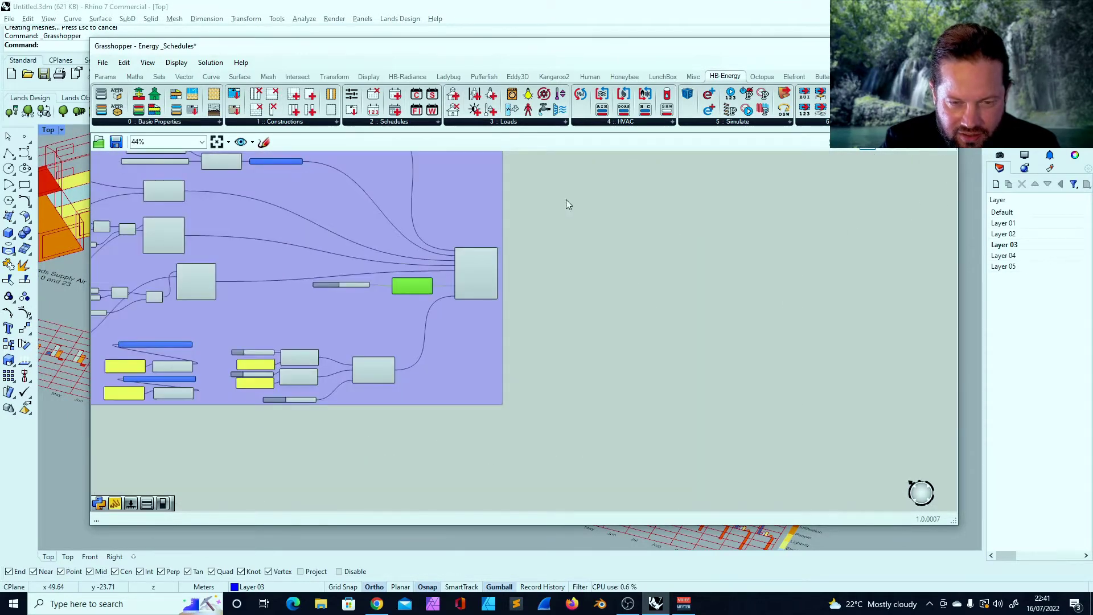
# Add an HB Apply Daylight Control component on the empty canvas beside the HB ProgramType group
pyautogui.click(564, 121)
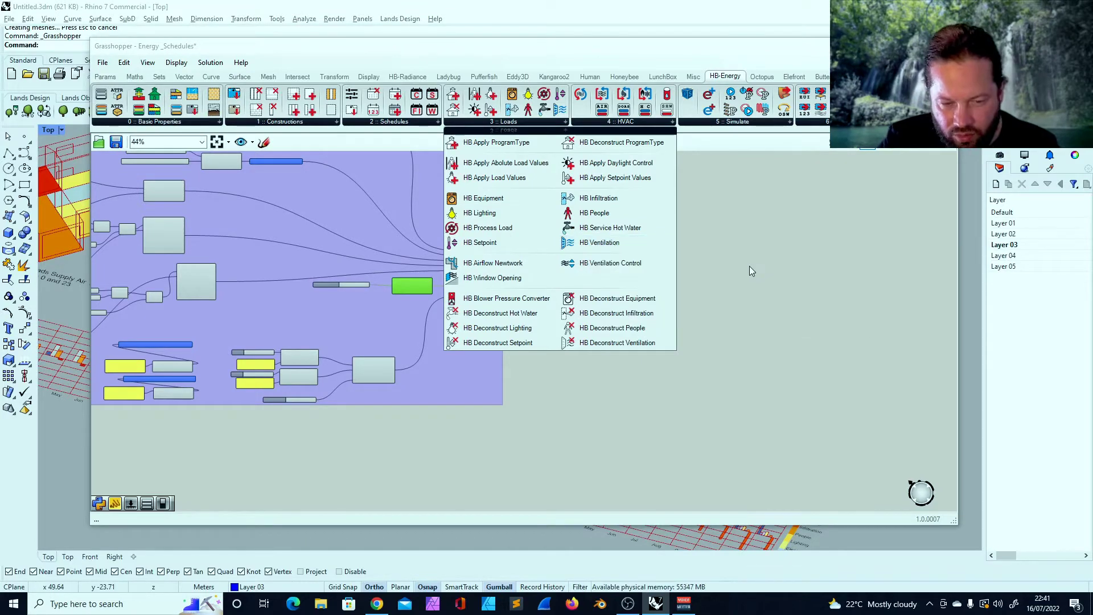
pyautogui.click(725, 268)
pyautogui.scroll(2, 409, 293)
pyautogui.scroll(3, 408, 292)
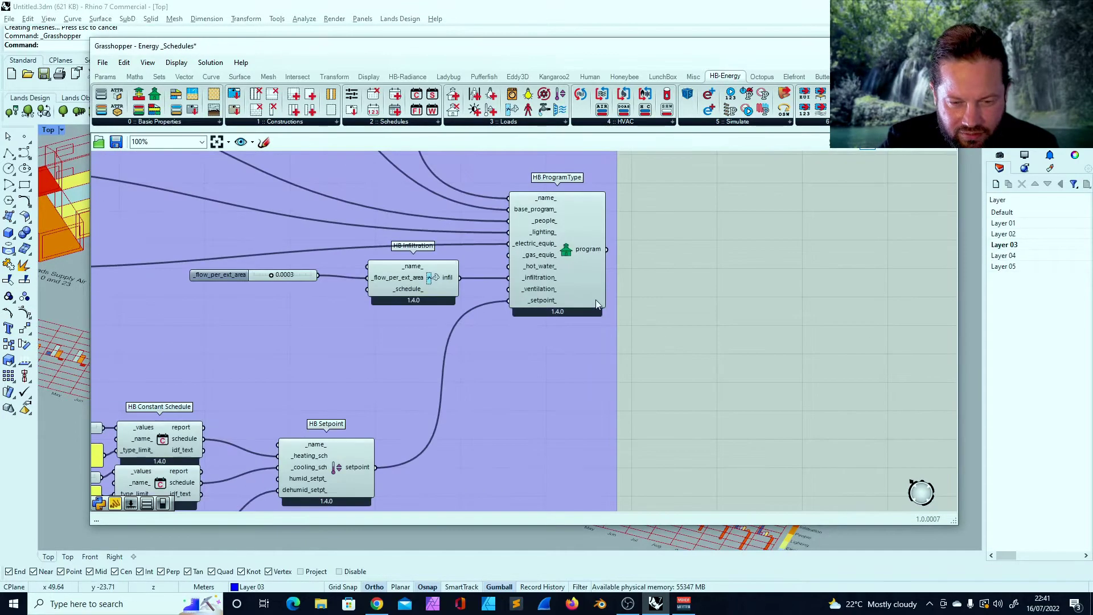
pyautogui.click(538, 123)
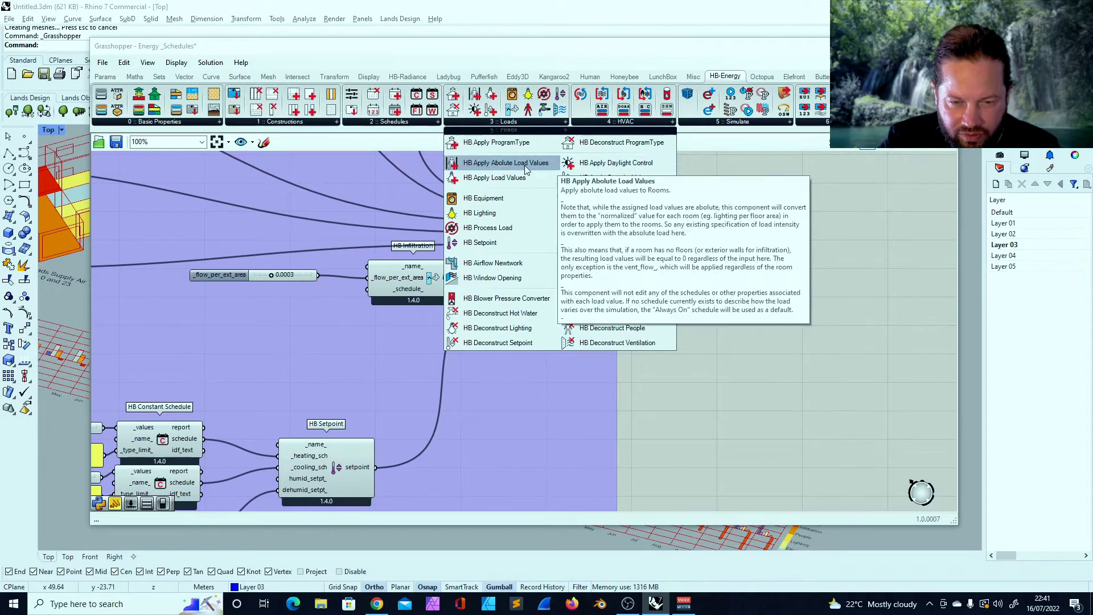
pyautogui.click(621, 169)
pyautogui.click(784, 273)
pyautogui.scroll(-3, 784, 274)
pyautogui.moveTo(784, 273); pyautogui.dragTo(600, 256, button='right')
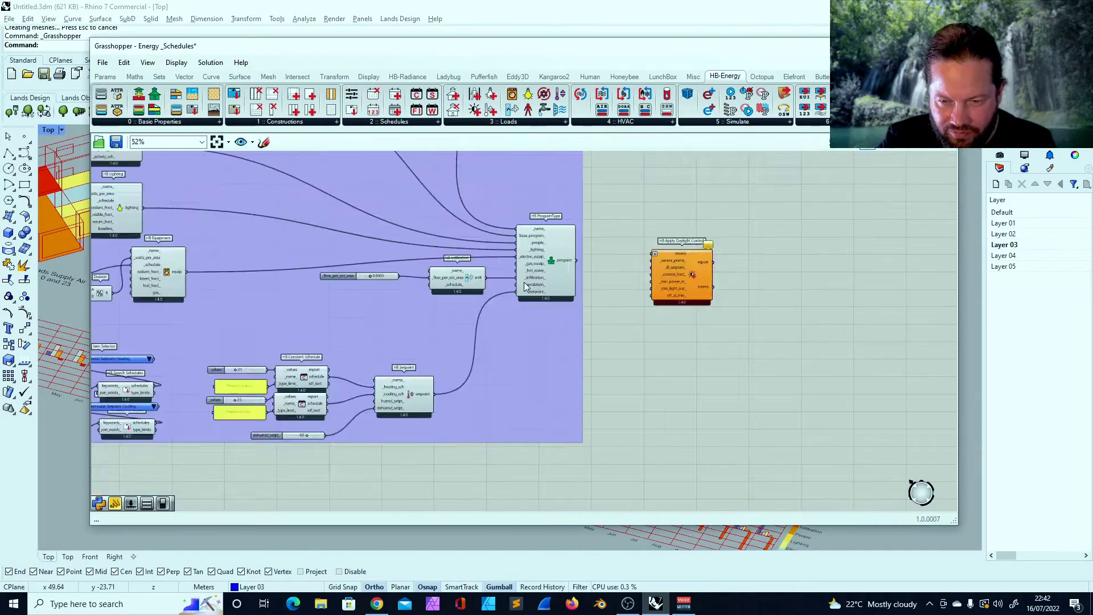
pyautogui.scroll(2, 570, 243)
pyautogui.scroll(2, 566, 244)
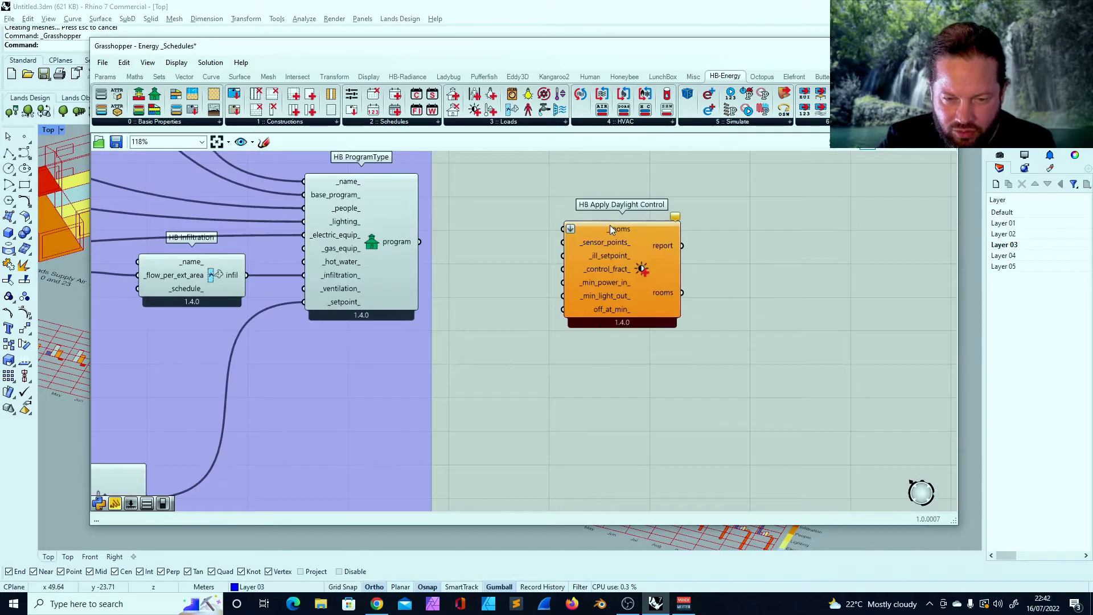
# Add an HB All-Air HVAC component and place the HB Apply Daylight Control component directly below it
pyautogui.click(624, 122)
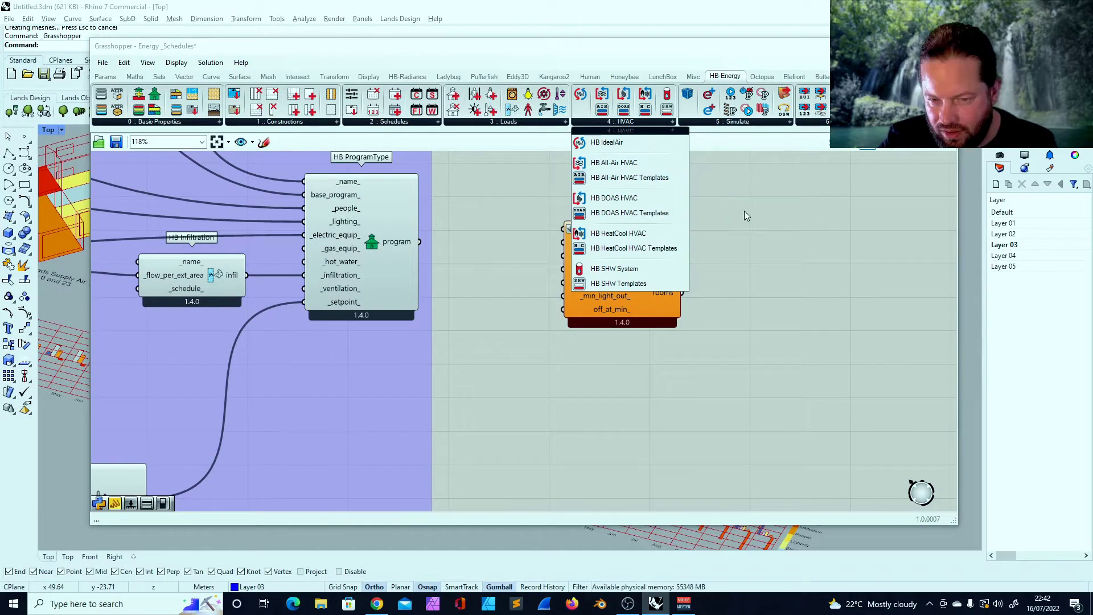
pyautogui.moveTo(614, 163); pyautogui.dragTo(748, 230)
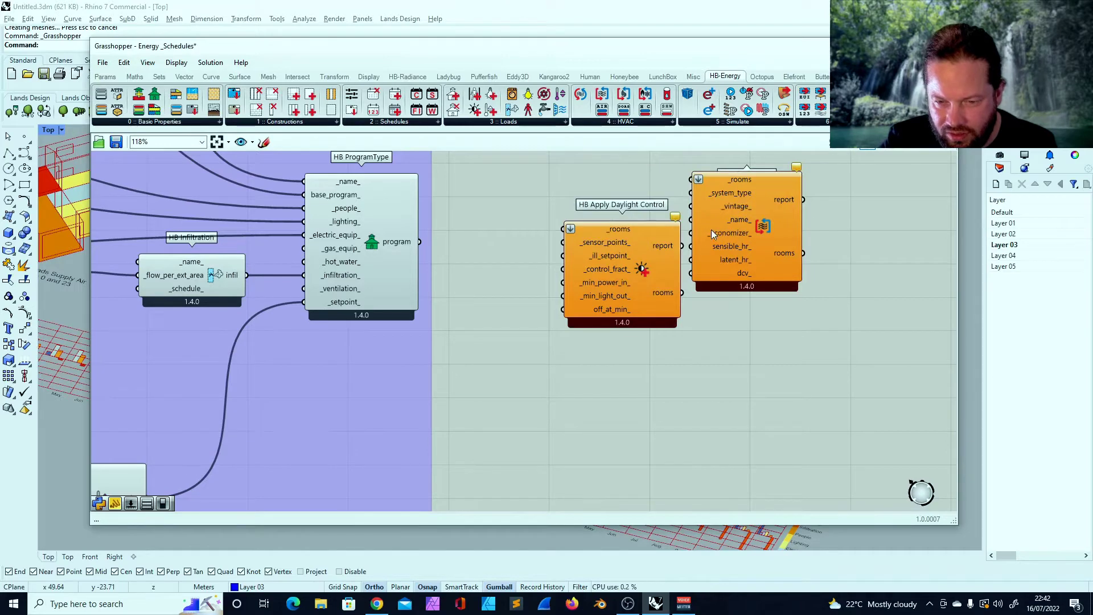
pyautogui.moveTo(622, 268); pyautogui.dragTo(755, 365)
pyautogui.click(676, 318)
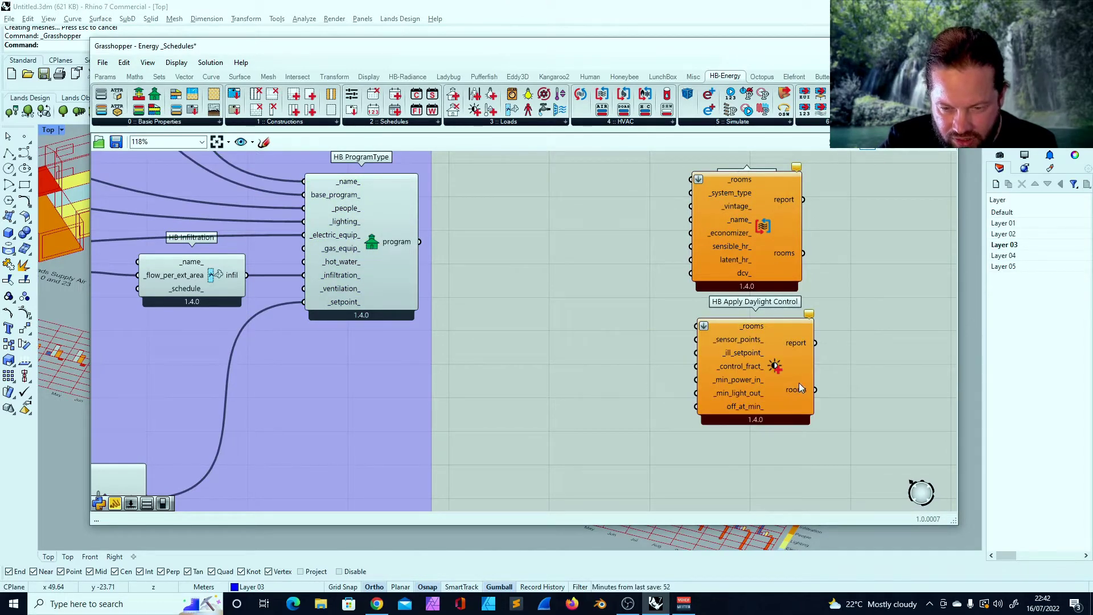
pyautogui.moveTo(801, 390); pyautogui.dragTo(795, 404)
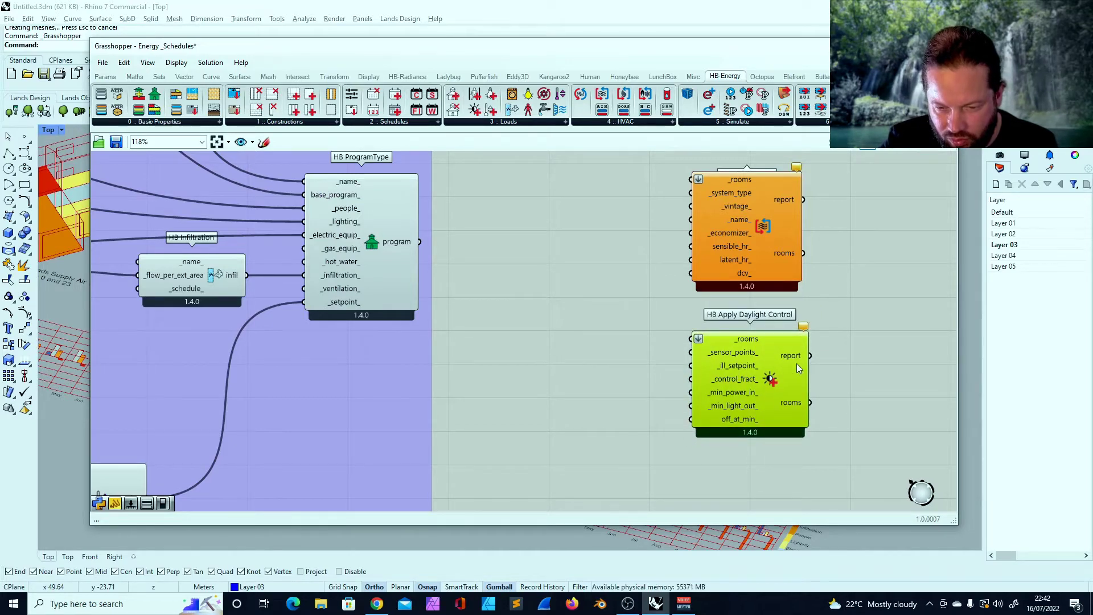
# Delete the HB Apply Daylight Control and HB All-Air HVAC components from the canvas
pyautogui.scroll(-1, 797, 373)
pyautogui.press('Delete')
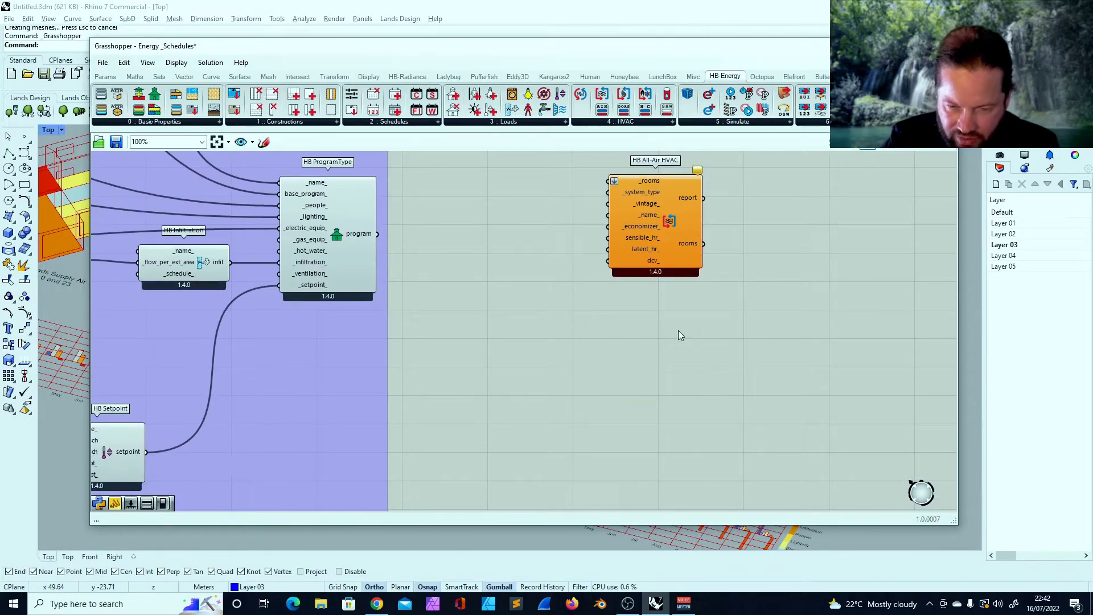
pyautogui.click(666, 216)
pyautogui.click(767, 279)
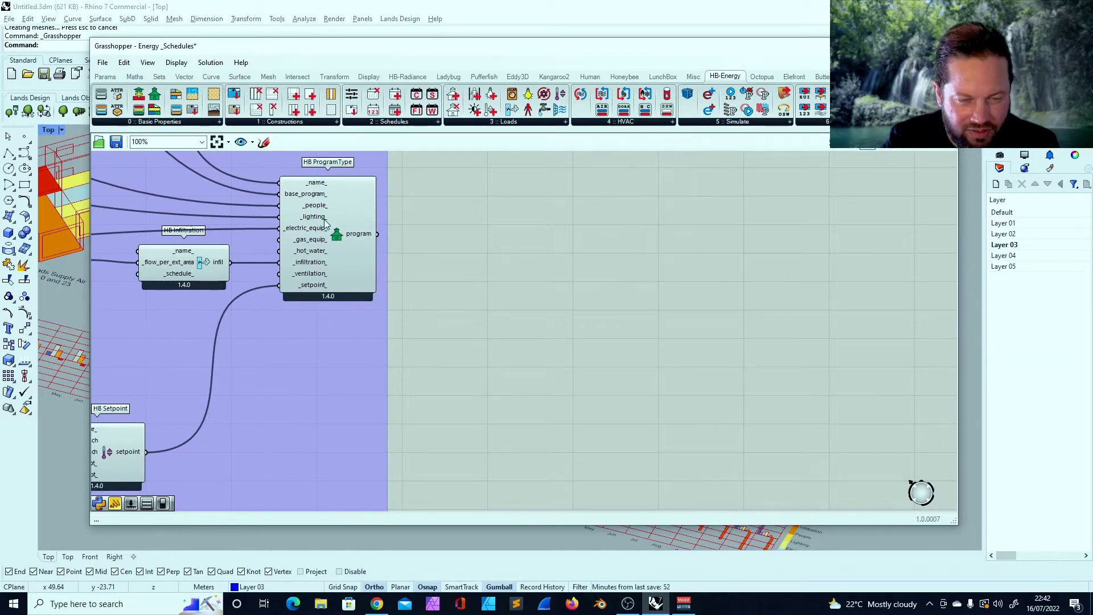
pyautogui.click(625, 122)
pyautogui.click(515, 121)
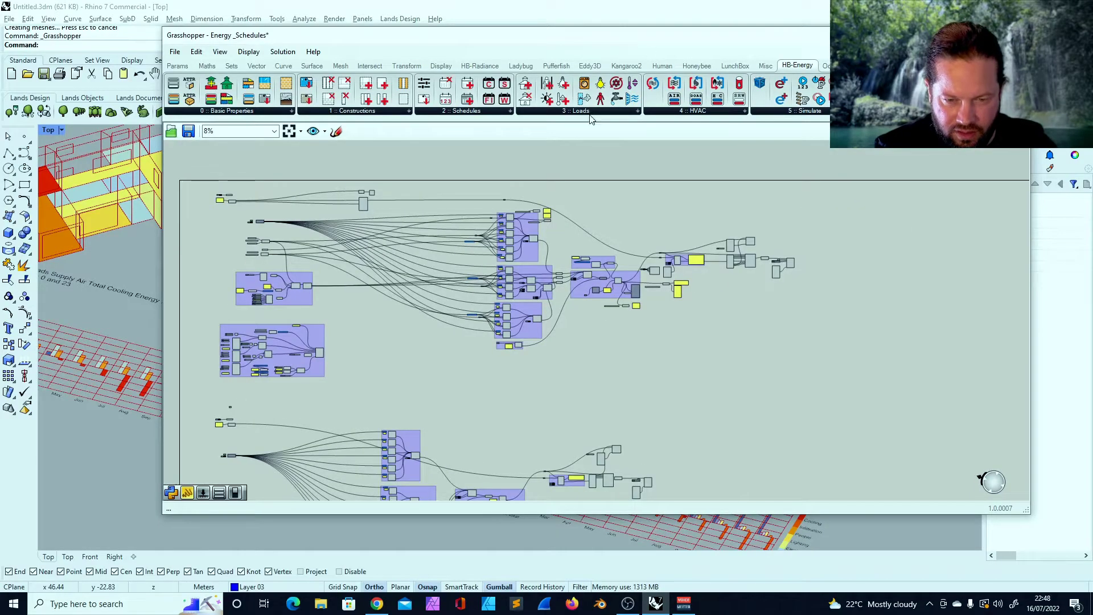
pyautogui.click(705, 115)
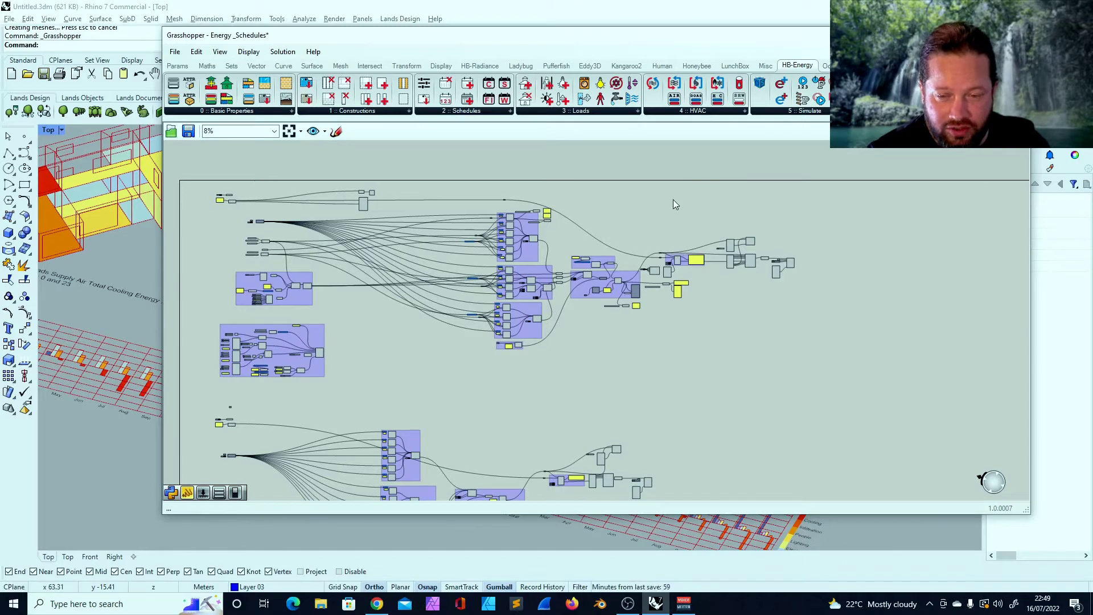
# Shift the upper definition's downstream model and simulation components to the right, widening the gap after the three purple groups
pyautogui.moveTo(561, 190); pyautogui.dragTo(841, 349)
pyautogui.moveTo(667, 270); pyautogui.dragTo(699, 284)
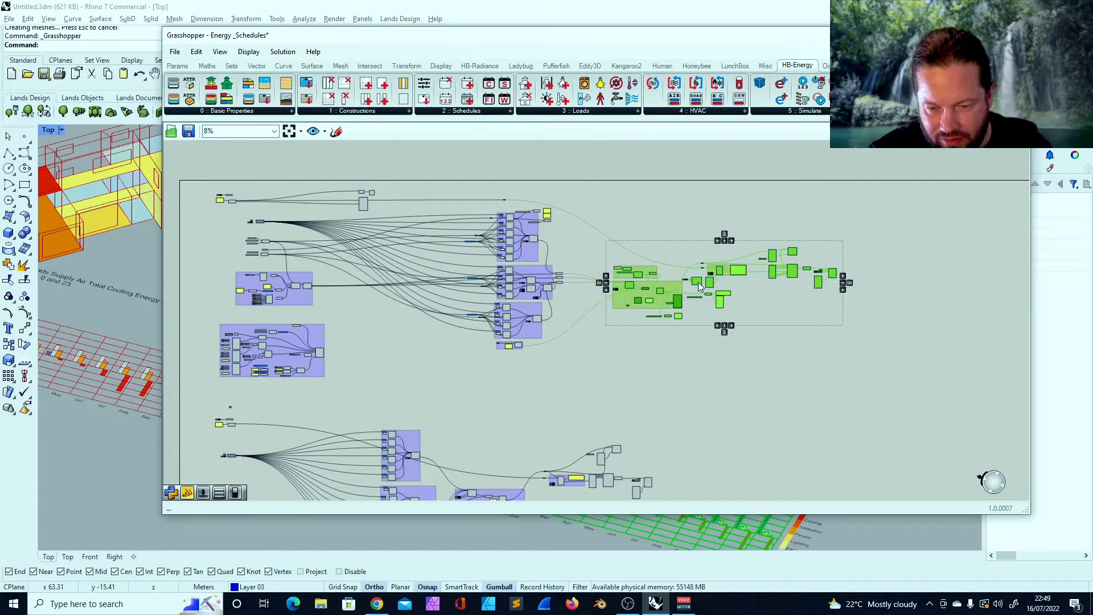
pyautogui.click(677, 215)
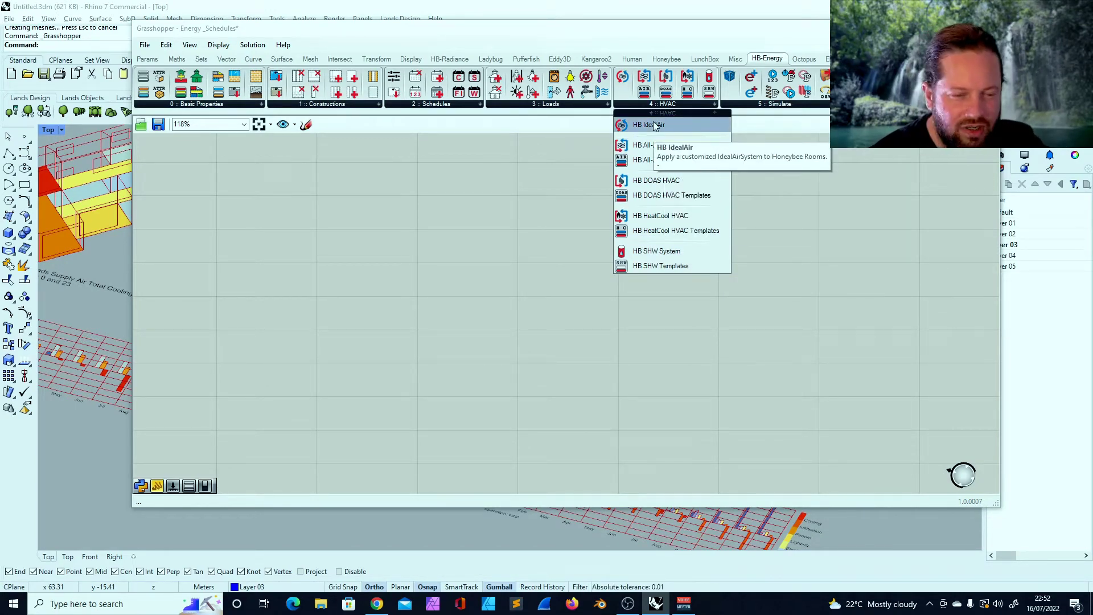
# Add an HB IdealAir component on the empty canvas
pyautogui.click(654, 125)
pyautogui.click(493, 213)
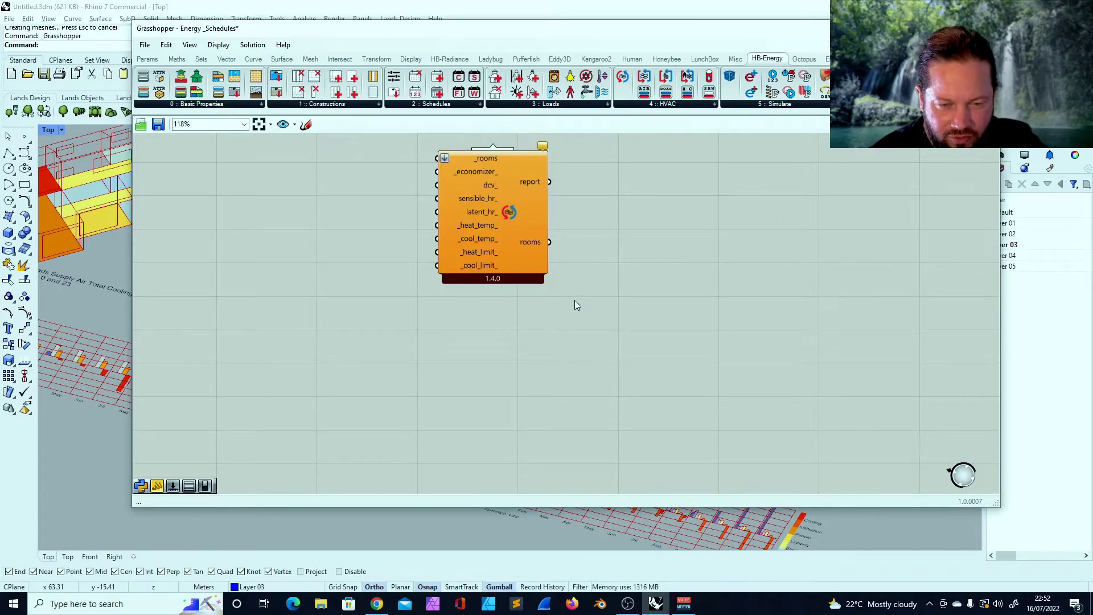
pyautogui.scroll(-2, 583, 301)
pyautogui.scroll(4, 522, 234)
# Add an HB All-Air HVAC component and space it out to the right of the HB IdealAir component
pyautogui.click(663, 104)
pyautogui.click(667, 145)
pyautogui.click(720, 227)
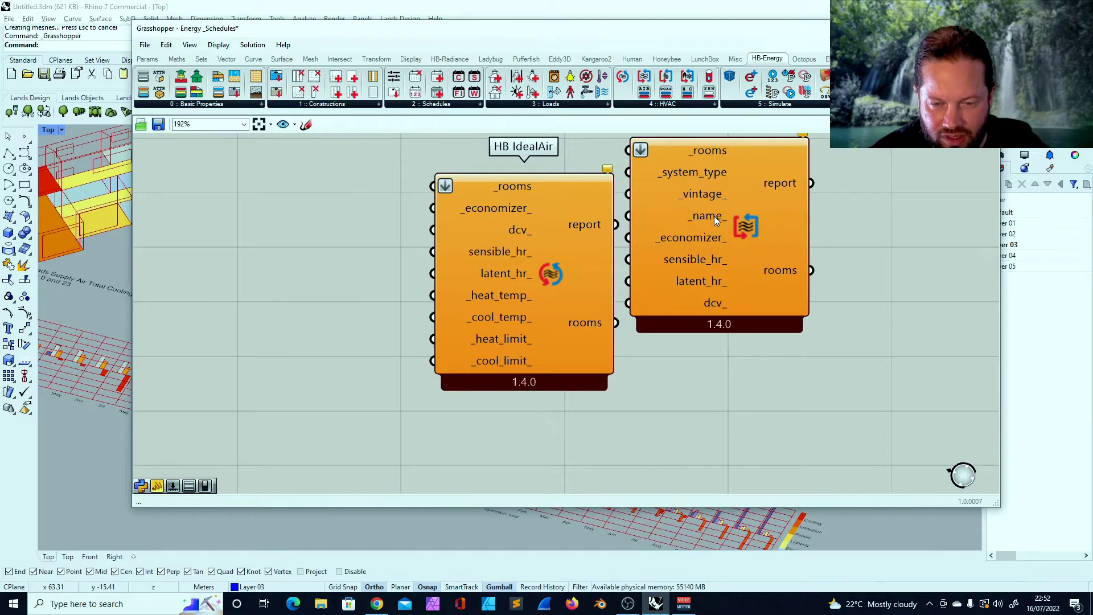
pyautogui.scroll(-3, 547, 231)
pyautogui.moveTo(534, 228); pyautogui.dragTo(413, 226)
pyautogui.moveTo(655, 239); pyautogui.dragTo(582, 235)
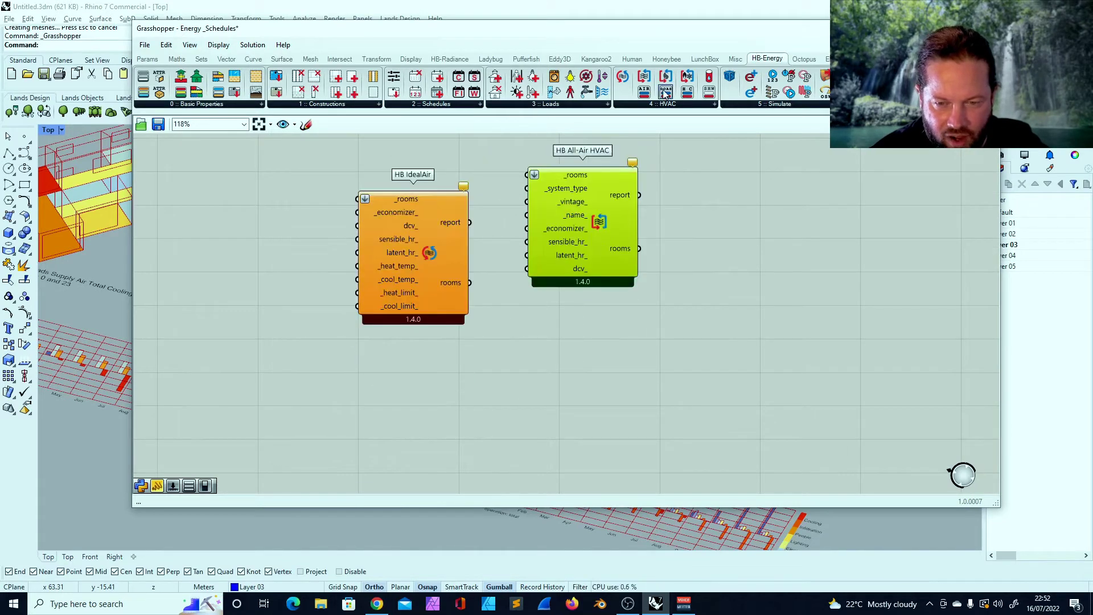
# Add an HB DOAS HVAC component and place it directly below the HB All-Air HVAC component
pyautogui.click(663, 104)
pyautogui.click(656, 180)
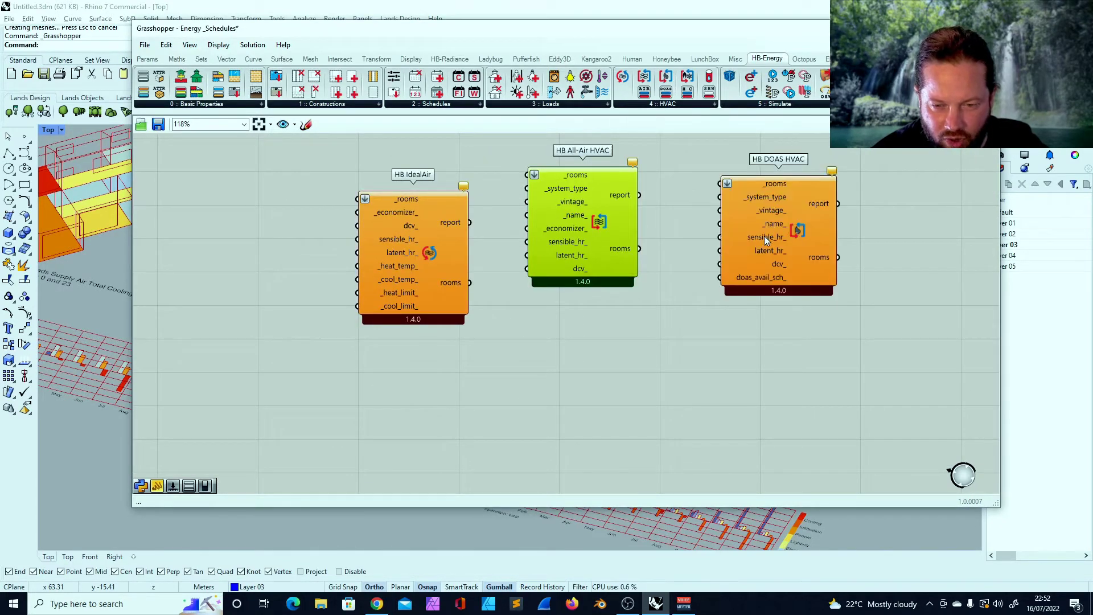
pyautogui.scroll(-1, 480, 150)
pyautogui.click(600, 322)
# Add HB HeatCool HVAC and HB SHW System components and stack them below the HB DOAS HVAC component
pyautogui.click(671, 104)
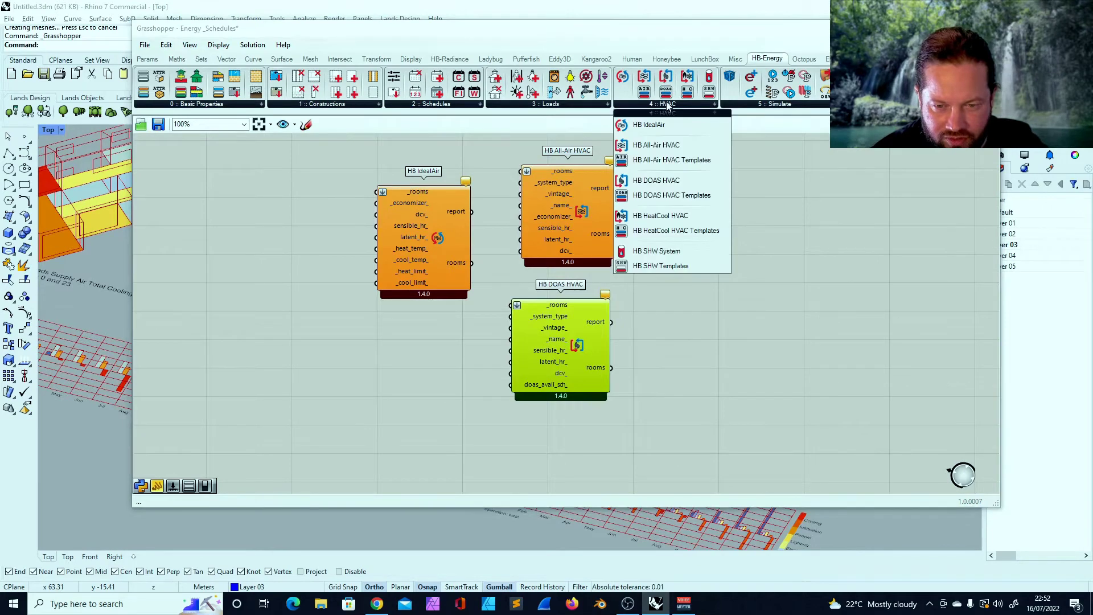
pyautogui.click(649, 215)
pyautogui.click(775, 334)
pyautogui.scroll(-1, 775, 335)
pyautogui.moveTo(747, 250); pyautogui.dragTo(612, 307)
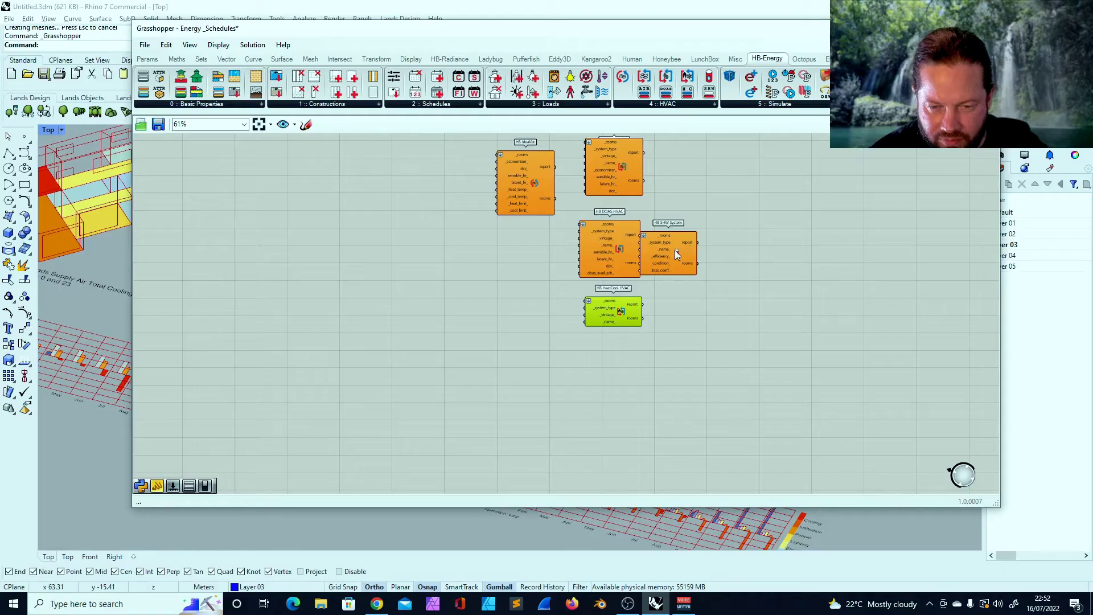
pyautogui.moveTo(675, 251); pyautogui.dragTo(624, 310)
pyautogui.moveTo(621, 312); pyautogui.dragTo(614, 373)
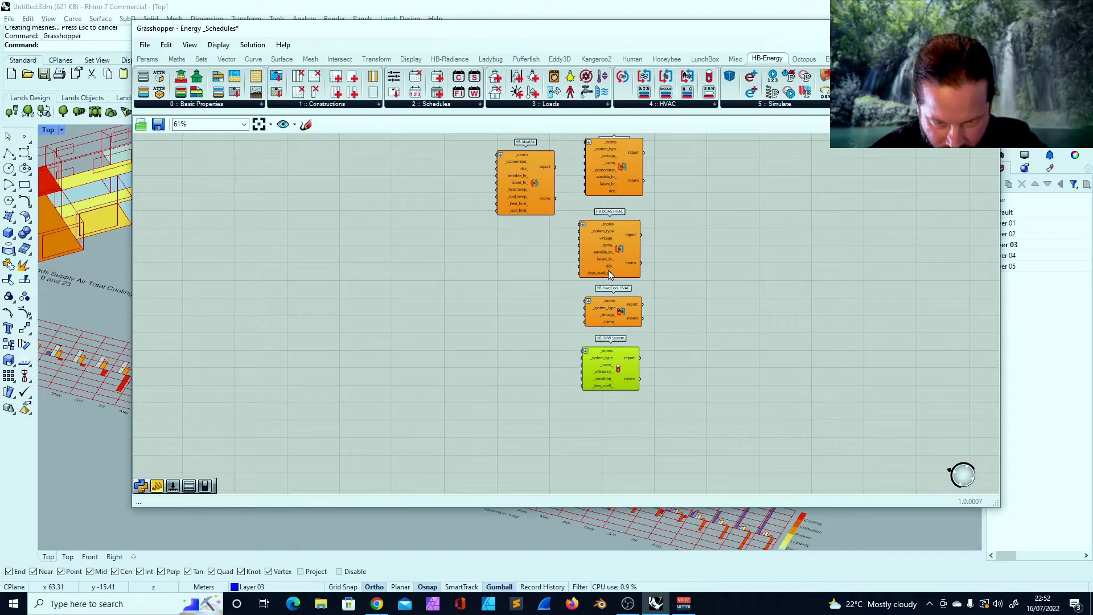
# Raise the HB IdealAir component and line up the other four HVAC components in a column beneath it
pyautogui.scroll(-3, 595, 259)
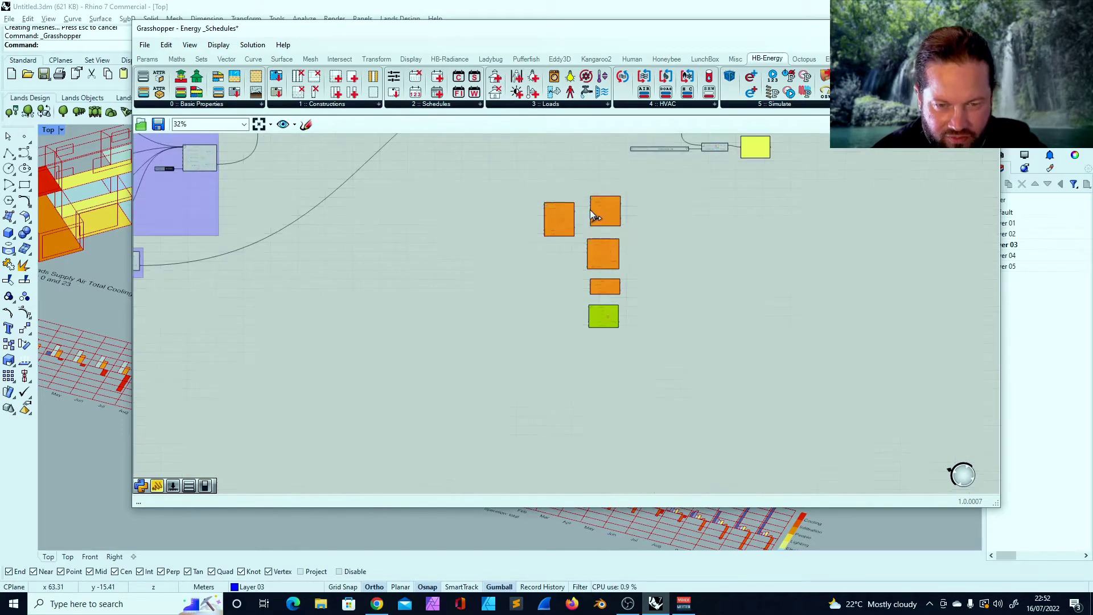
pyautogui.scroll(3, 592, 209)
pyautogui.moveTo(539, 215); pyautogui.dragTo(530, 168)
pyautogui.scroll(5, 526, 170)
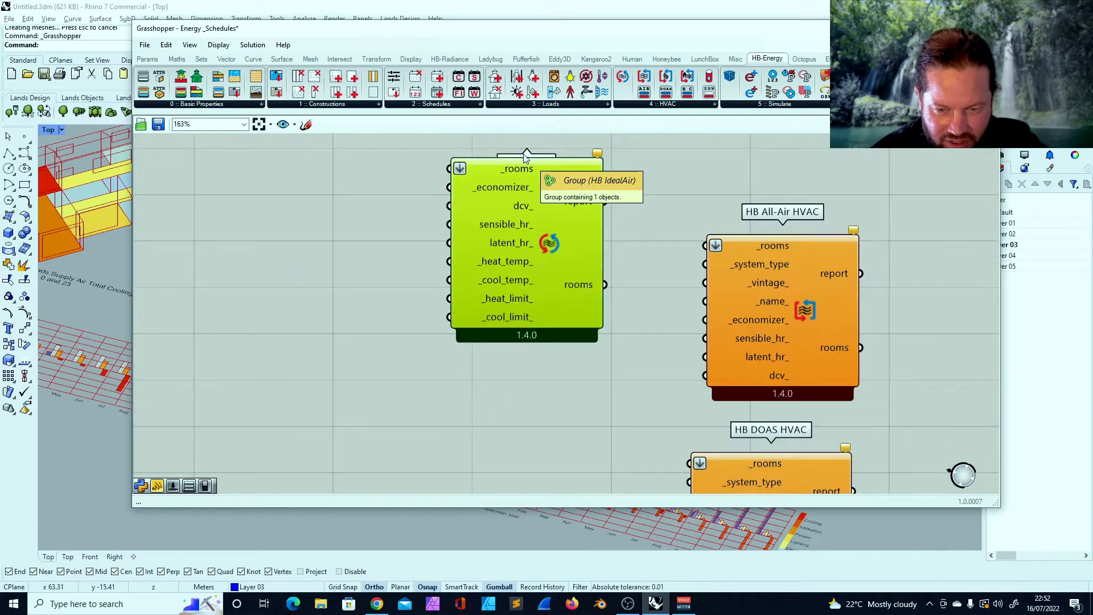
pyautogui.click(661, 104)
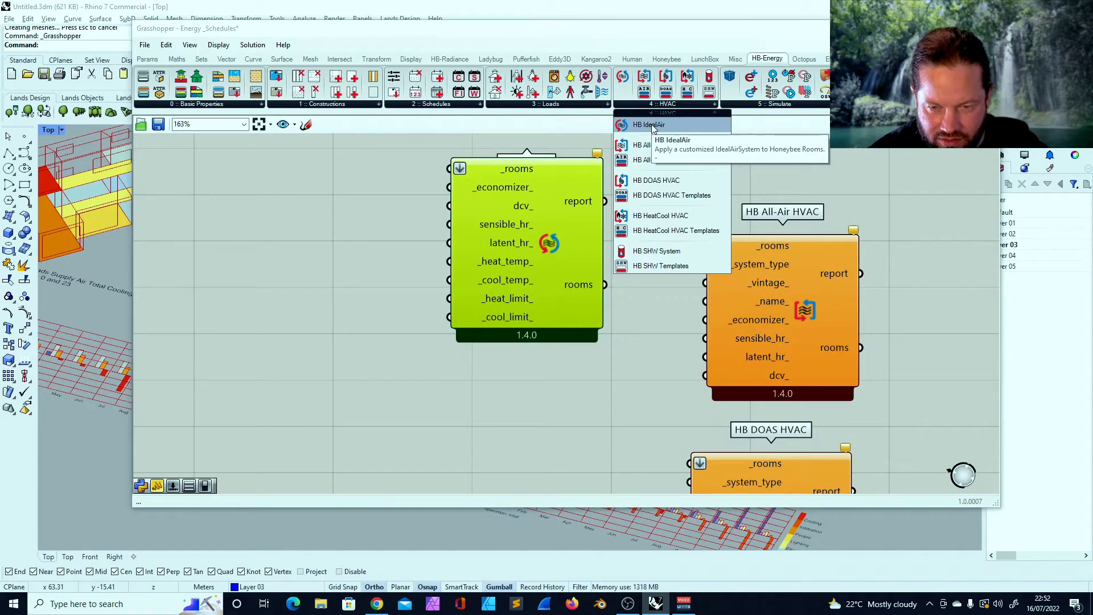
pyautogui.click(754, 207)
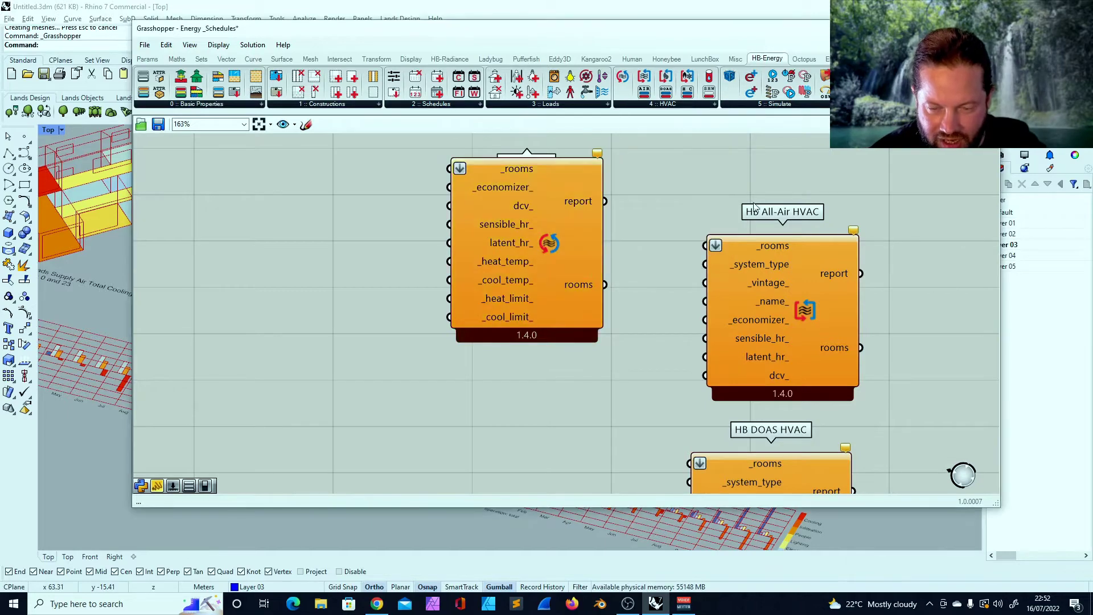
pyautogui.scroll(-7, 576, 286)
pyautogui.moveTo(605, 255); pyautogui.dragTo(698, 495)
pyautogui.moveTo(641, 316); pyautogui.dragTo(559, 318)
pyautogui.click(594, 277)
# Examine the HB Model component's rooms connection and the HB IdealAir component below the model group
pyautogui.scroll(-5, 593, 278)
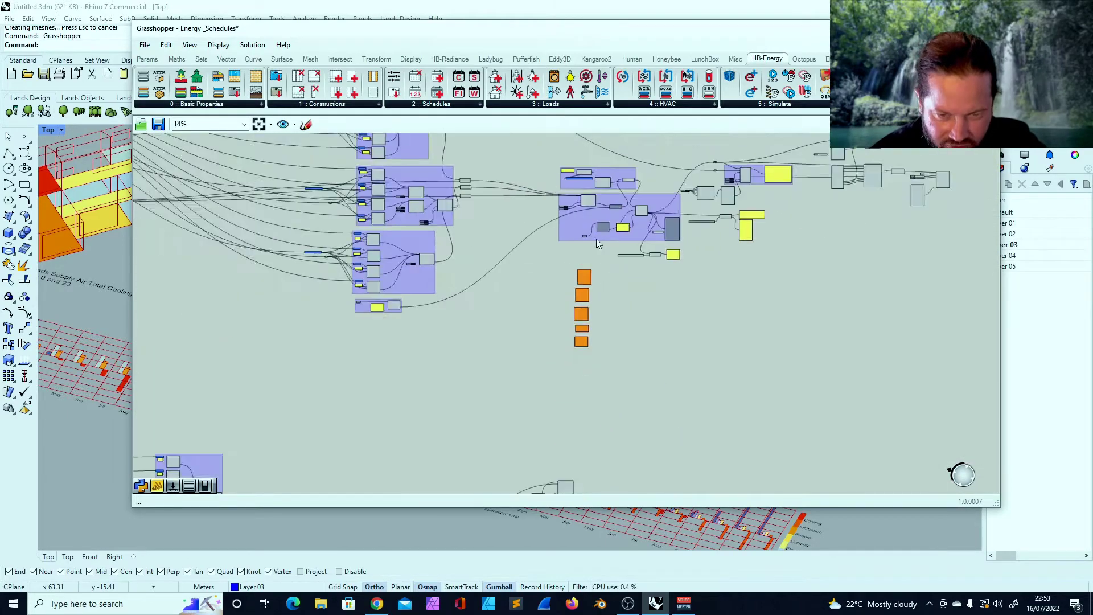
pyautogui.scroll(8, 598, 244)
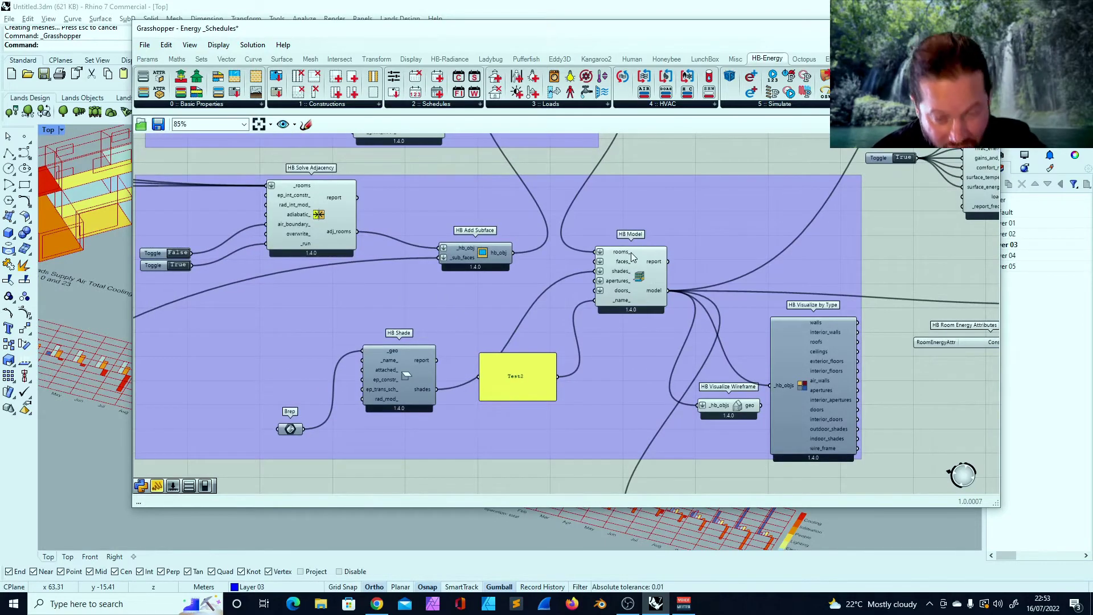
pyautogui.scroll(-8, 632, 254)
pyautogui.scroll(9, 602, 313)
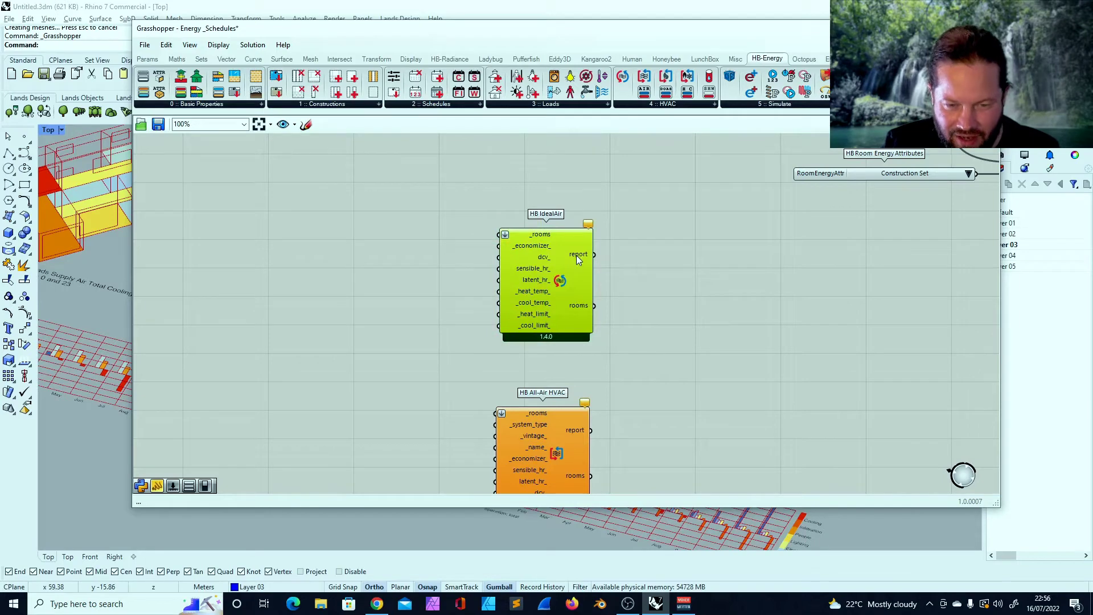
pyautogui.click(769, 269)
pyautogui.click(559, 259)
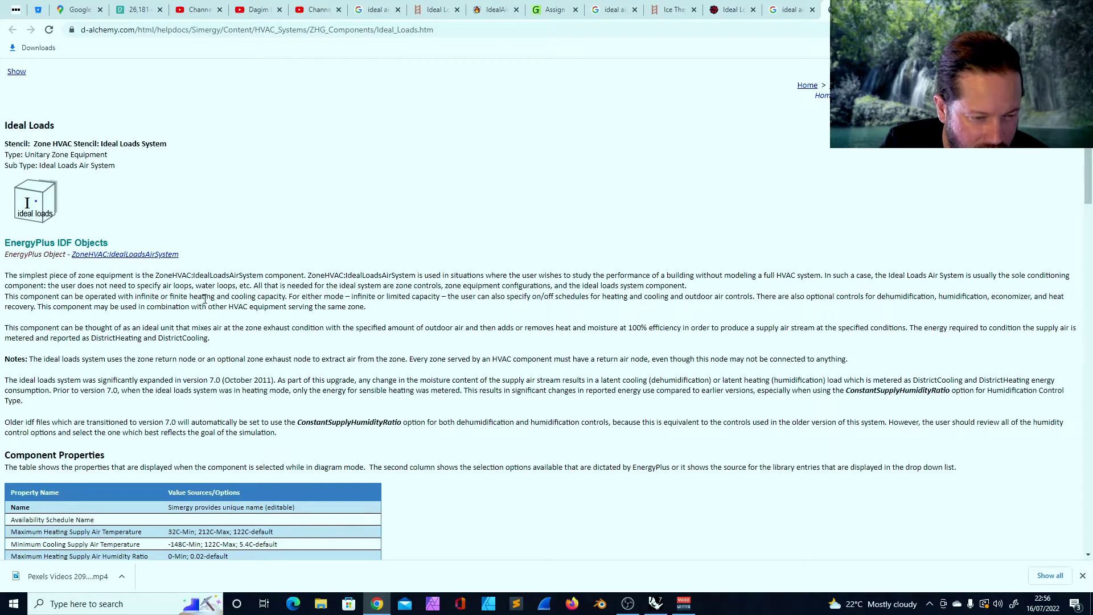
# Read the Ideal Loads description and component properties table in the browser, and return to Grasshopper
pyautogui.scroll(-1, 284, 359)
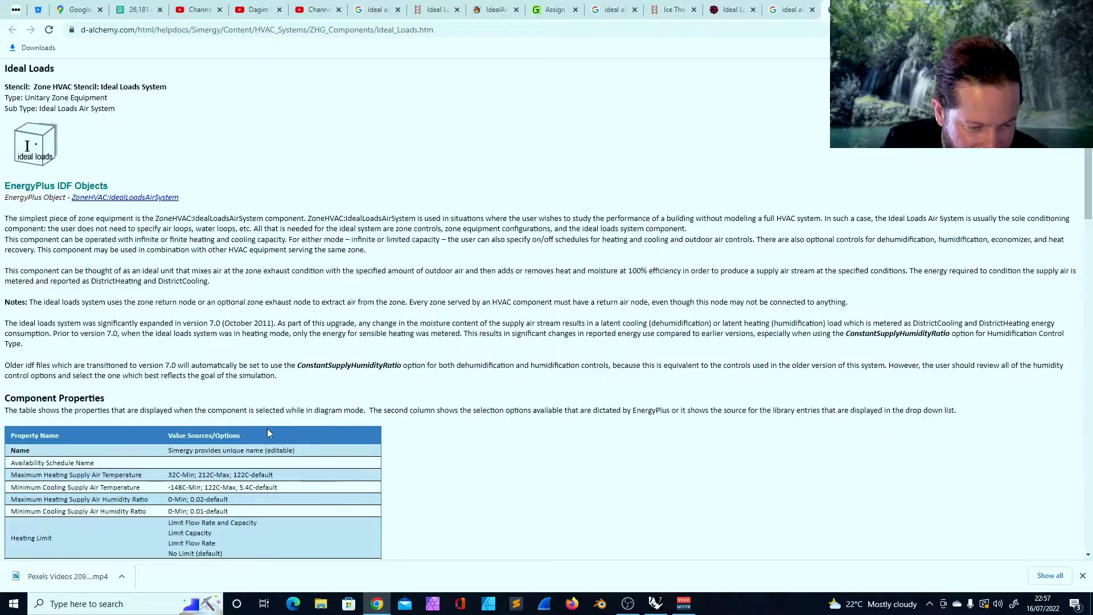
pyautogui.scroll(-4, 426, 403)
pyautogui.scroll(3, 426, 403)
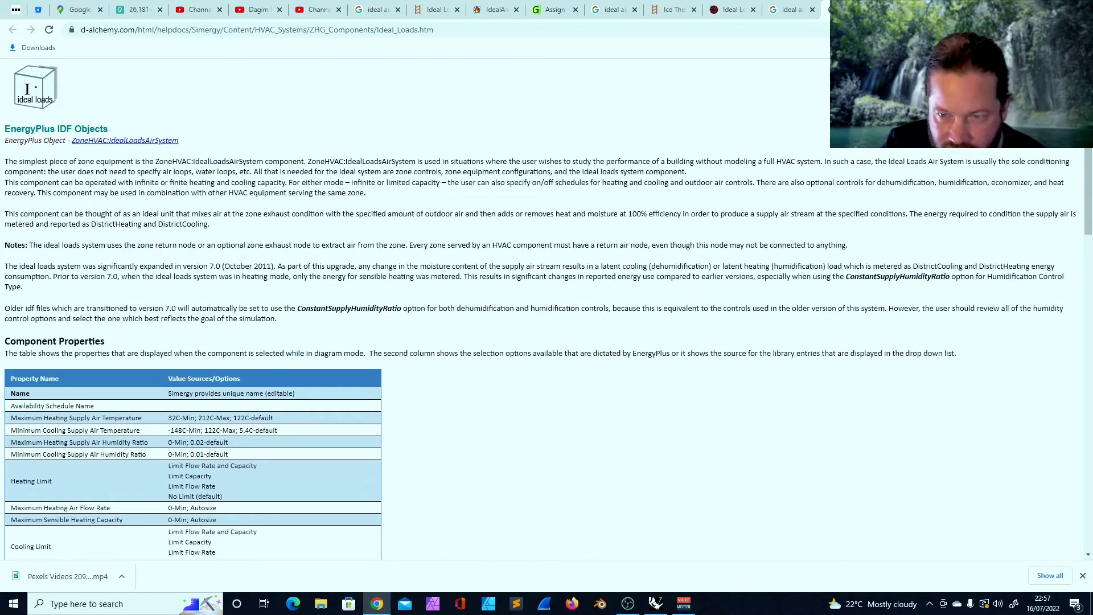
pyautogui.click(1027, 8)
pyautogui.click(1027, 7)
# Review the descriptions of the HB IdealAir inputs, including rooms, economizer, demand-controlled ventilation and sensible heat recovery
pyautogui.scroll(-3, 589, 301)
pyautogui.scroll(5, 590, 306)
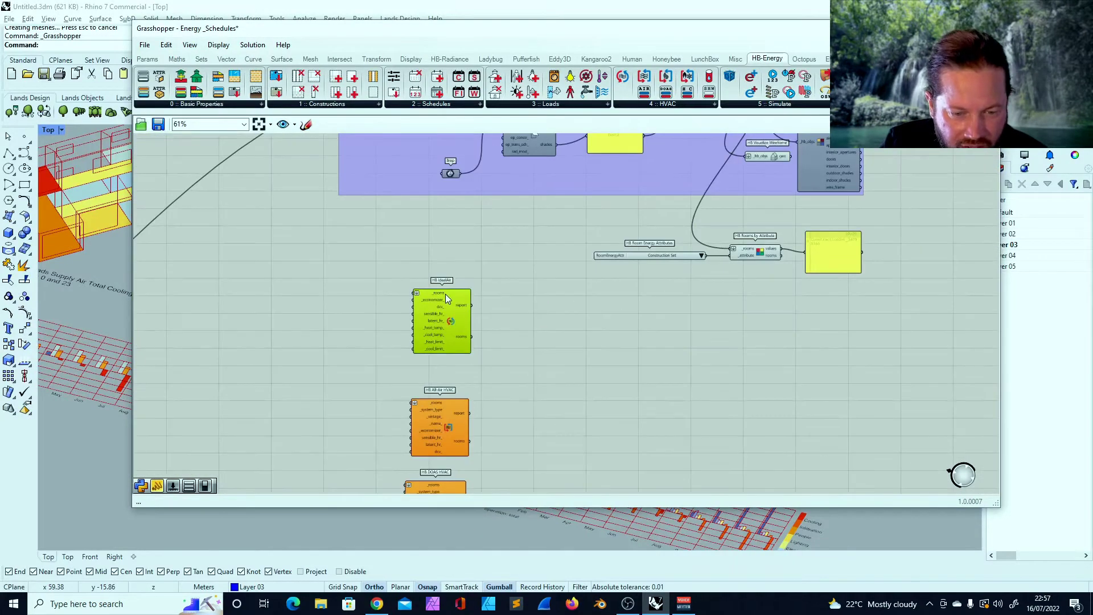
pyautogui.scroll(1, 472, 296)
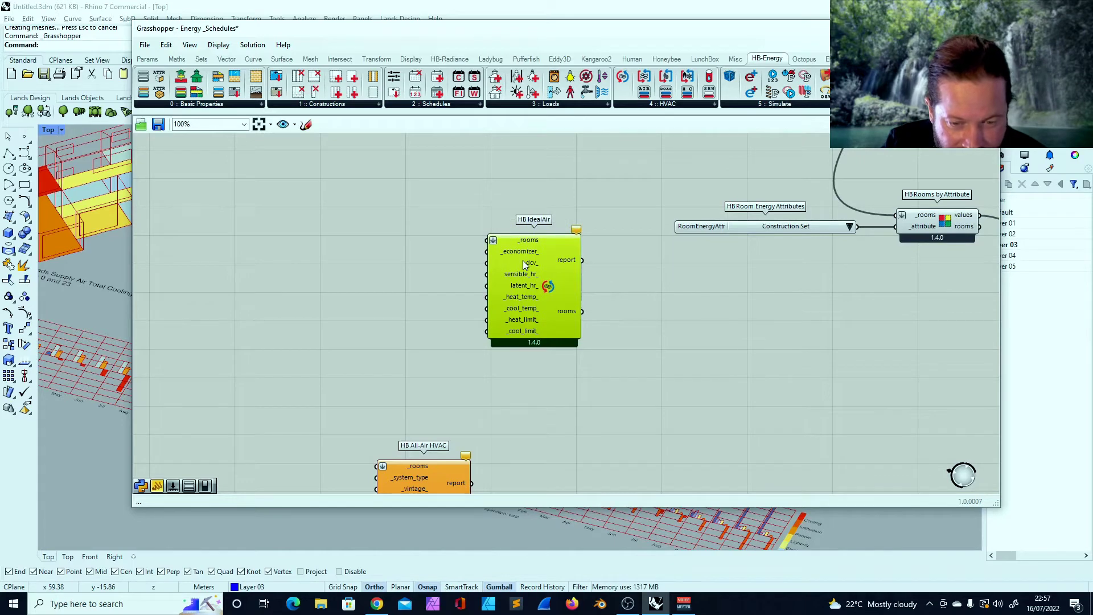
pyautogui.moveTo(526, 245)
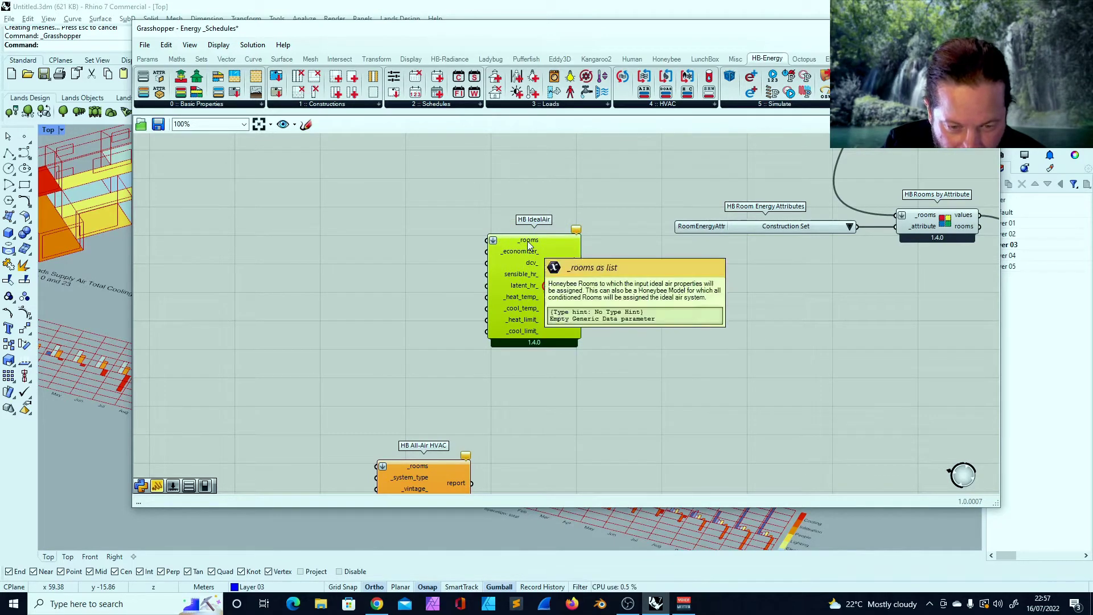
pyautogui.click(524, 349)
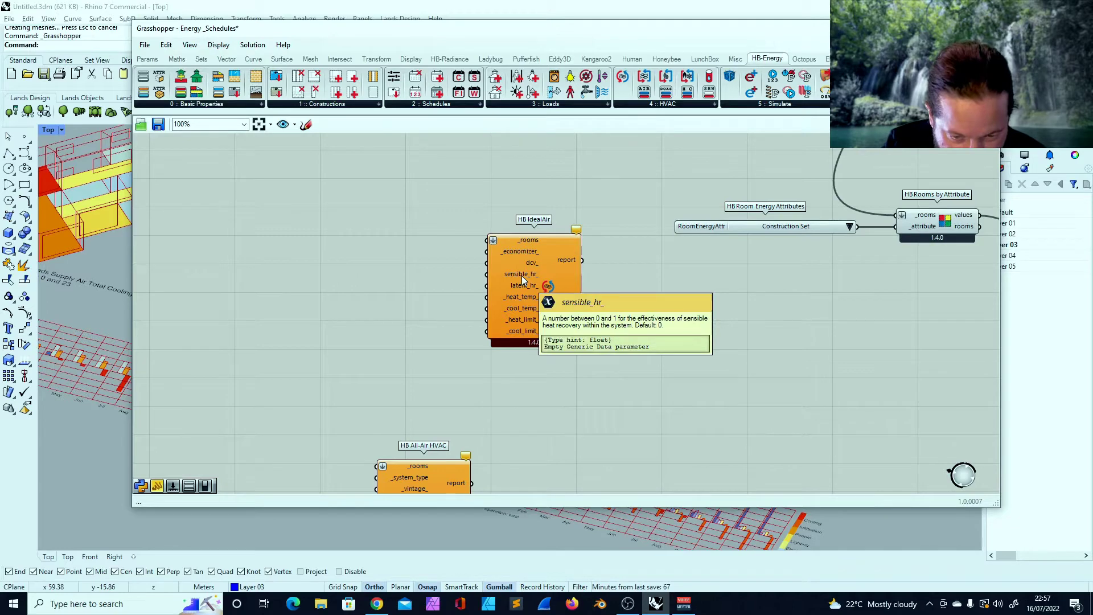
pyautogui.moveTo(519, 251)
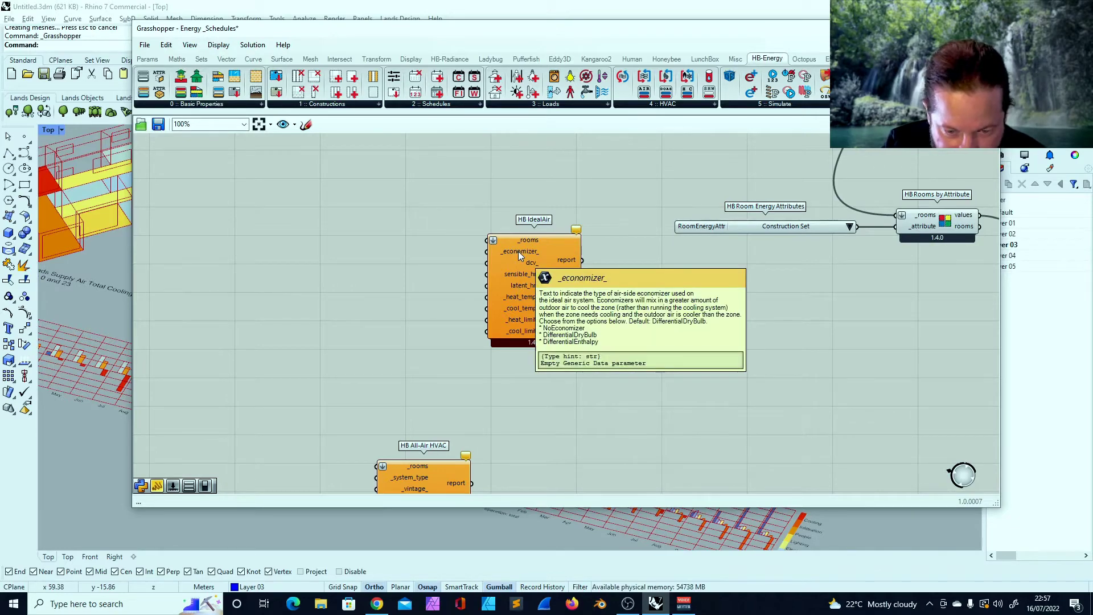
pyautogui.moveTo(532, 269)
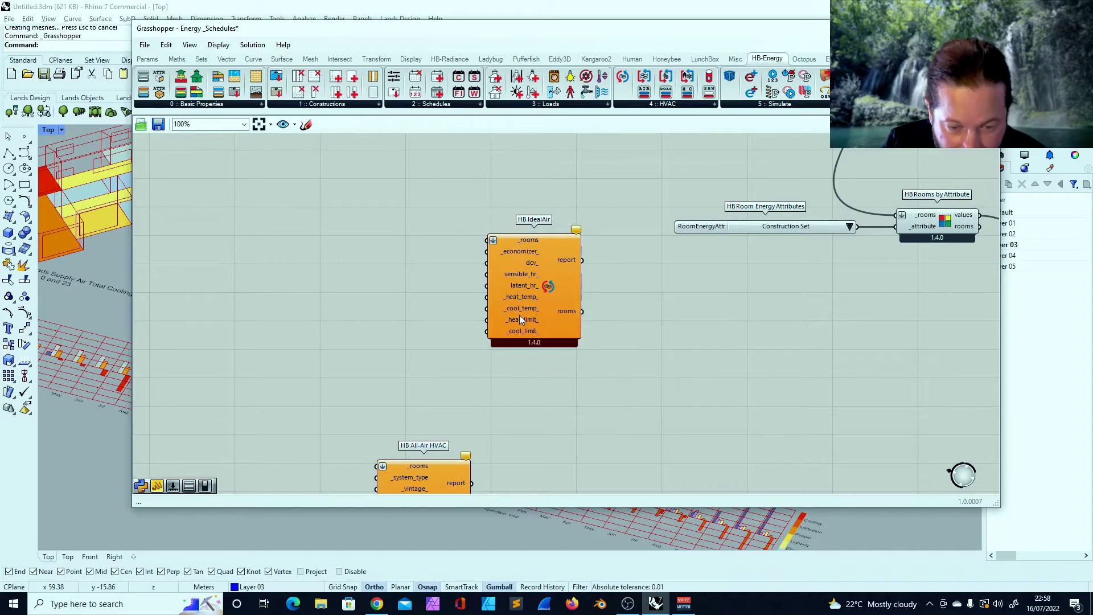
pyautogui.click(521, 252)
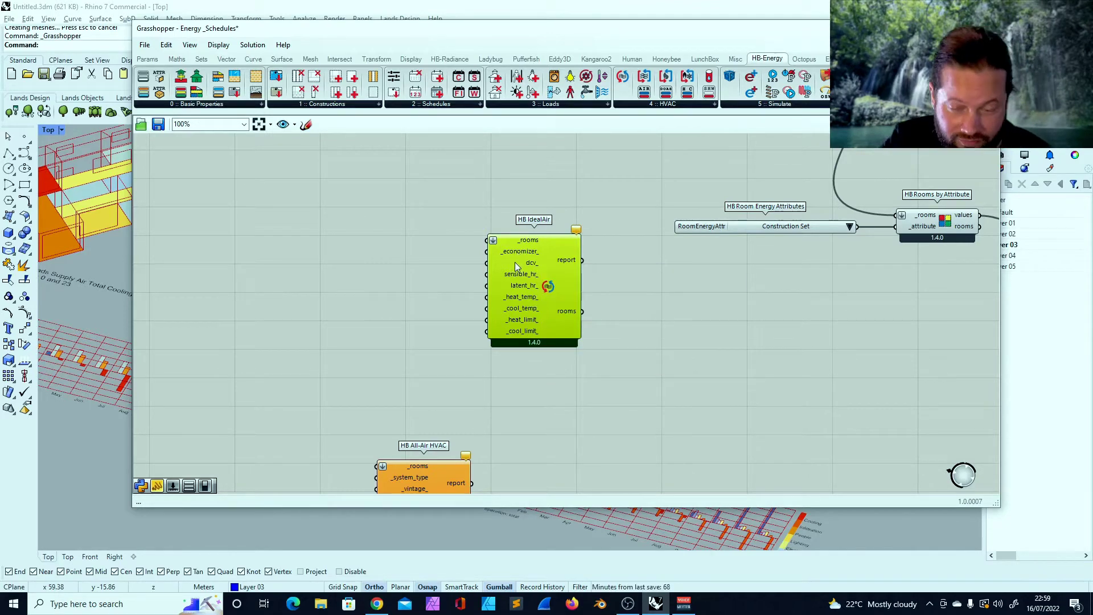
pyautogui.click(662, 262)
# Move the HB IdealAir component up next to the HB Model component, at the upper edge of the model group
pyautogui.scroll(-9, 605, 310)
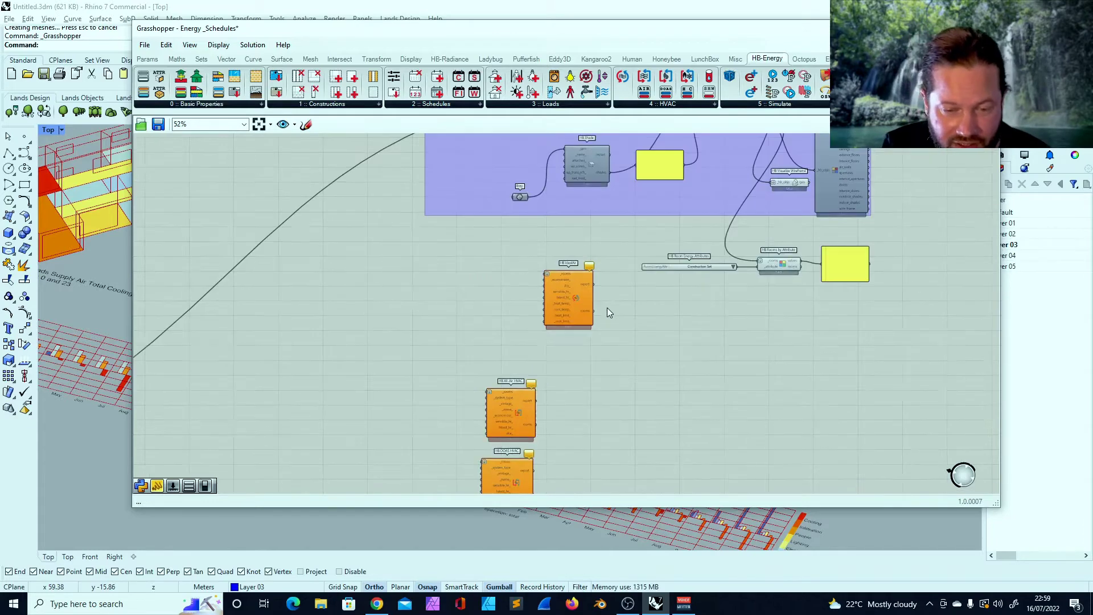
pyautogui.scroll(6, 633, 258)
pyautogui.scroll(-3, 500, 337)
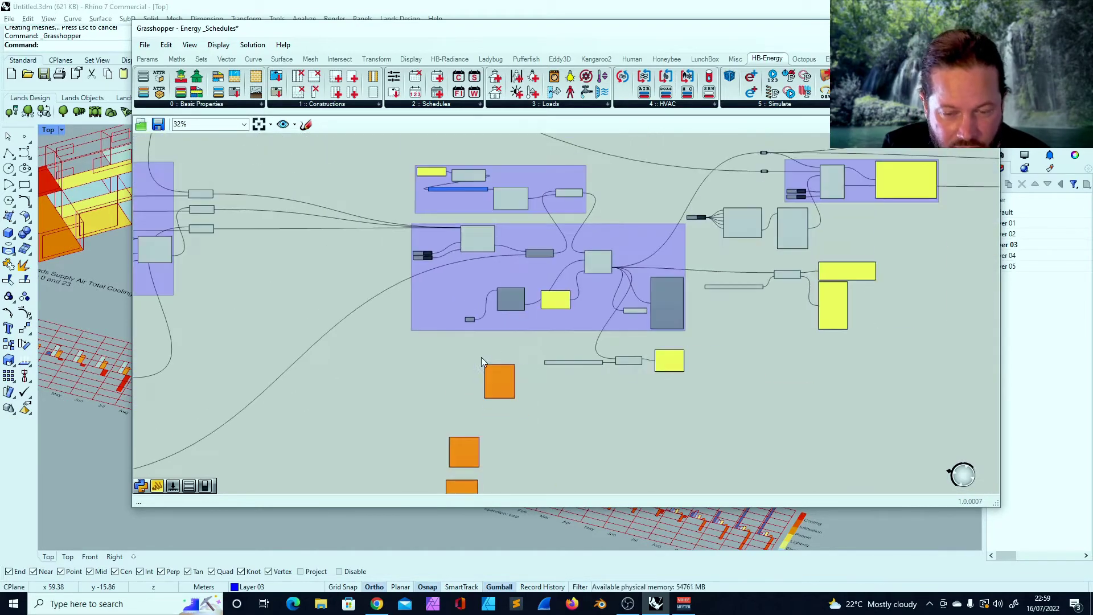
pyautogui.scroll(3, 556, 316)
pyautogui.moveTo(462, 400); pyautogui.dragTo(671, 173)
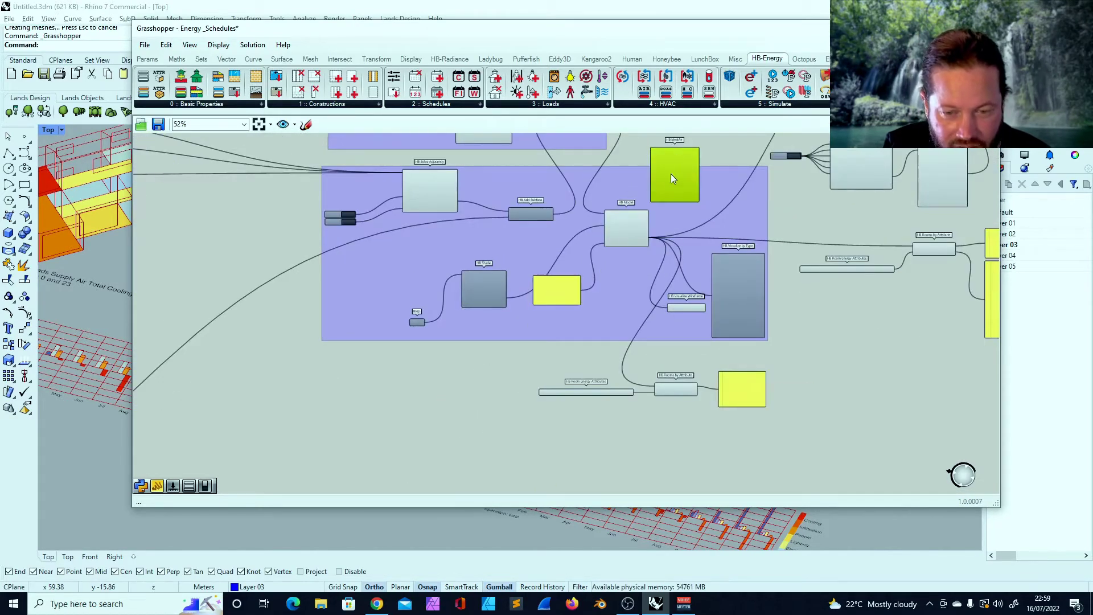
pyautogui.scroll(-3, 671, 173)
pyautogui.scroll(5, 673, 155)
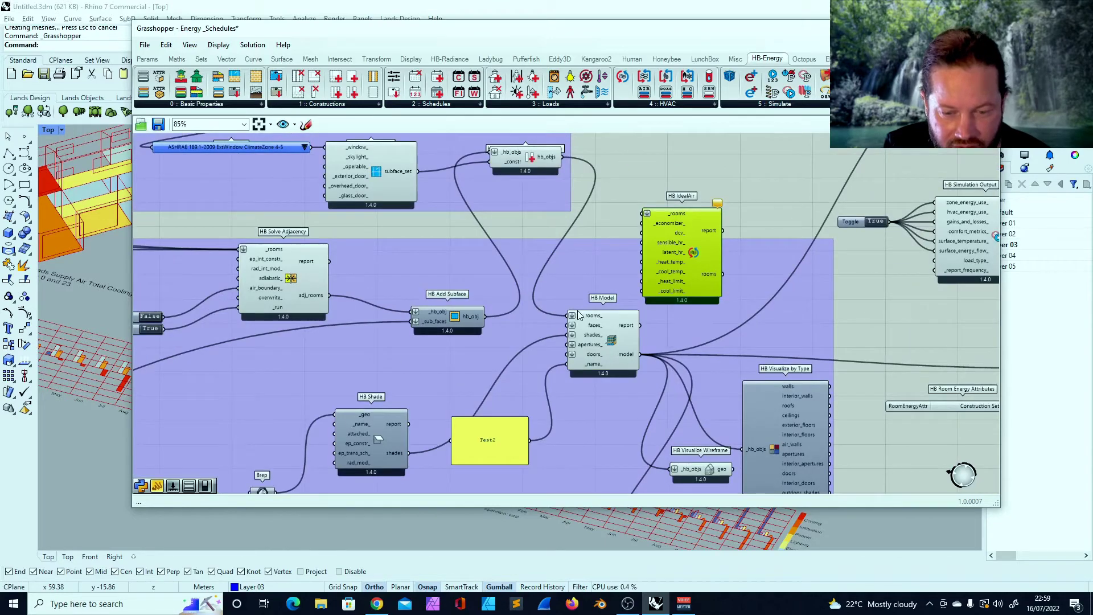
# Examine the upstream room components and the component that combines them in the purple zone group
pyautogui.scroll(-3, 562, 227)
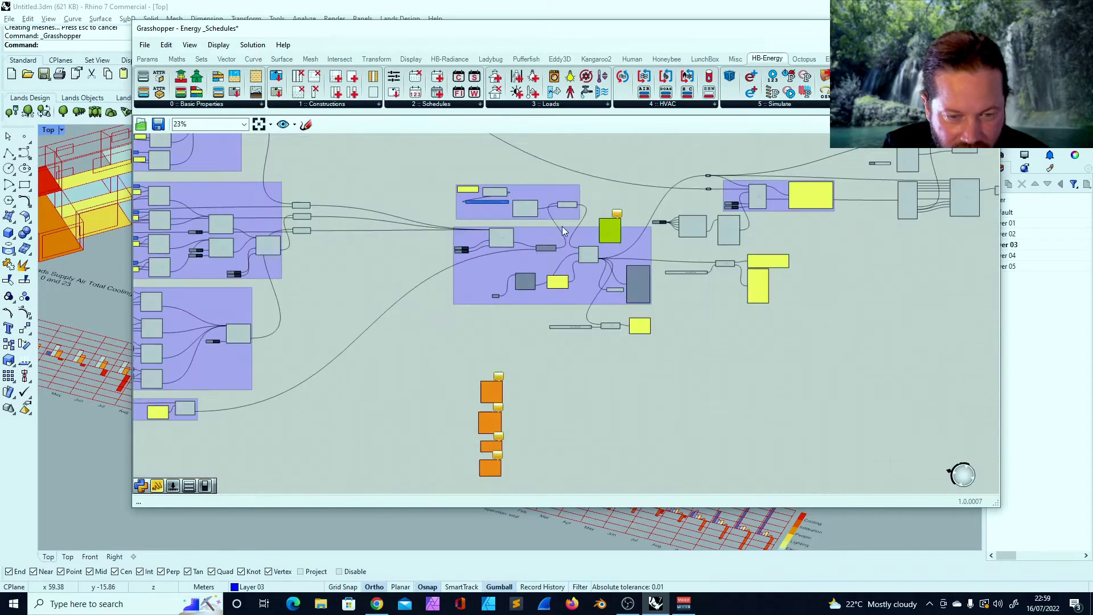
pyautogui.scroll(3, 341, 292)
pyautogui.moveTo(295, 363); pyautogui.dragTo(292, 364)
pyautogui.moveTo(337, 225); pyautogui.dragTo(427, 221)
pyautogui.scroll(-9, 523, 330)
pyautogui.scroll(3, 465, 283)
pyautogui.click(337, 233)
pyautogui.click(338, 259)
pyautogui.click(337, 290)
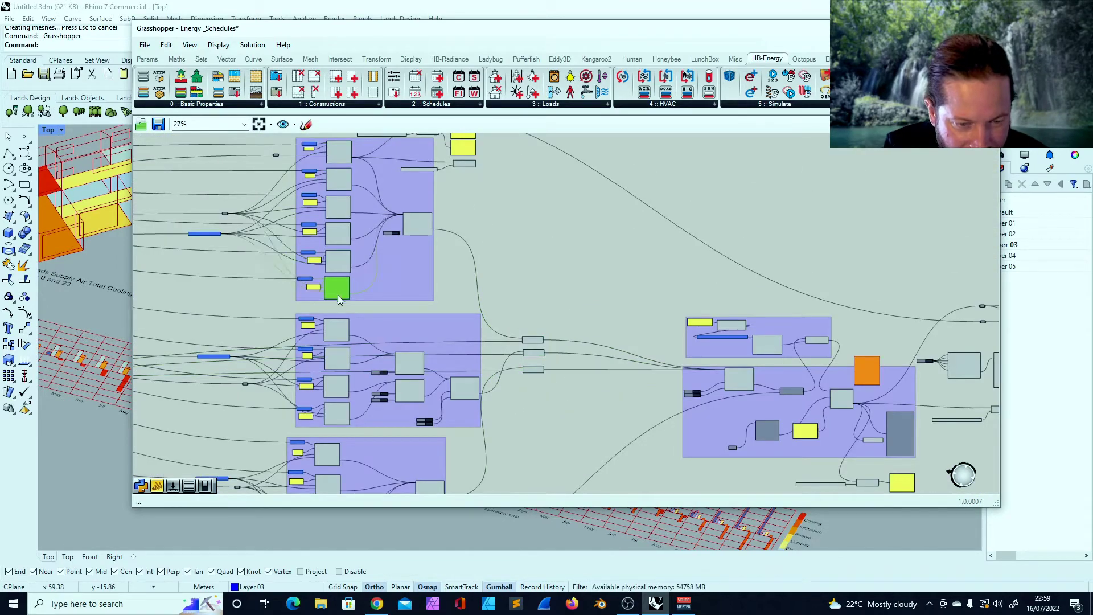
pyautogui.click(420, 232)
# Trace the rooms from the three HB Apply ConstructionSet components into the HB Solve Adjacency component of the model group
pyautogui.scroll(3, 419, 235)
pyautogui.moveTo(655, 399); pyautogui.dragTo(561, 250, button='right')
pyautogui.scroll(2, 561, 250)
pyautogui.moveTo(575, 248); pyautogui.dragTo(516, 380)
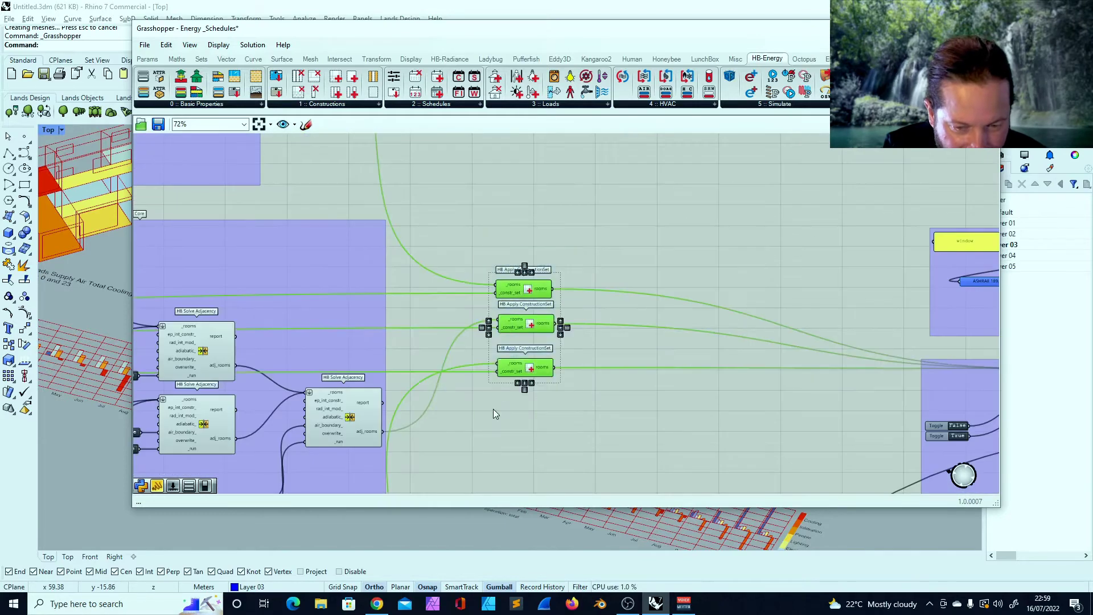
pyautogui.scroll(-3, 450, 315)
pyautogui.scroll(4, 880, 358)
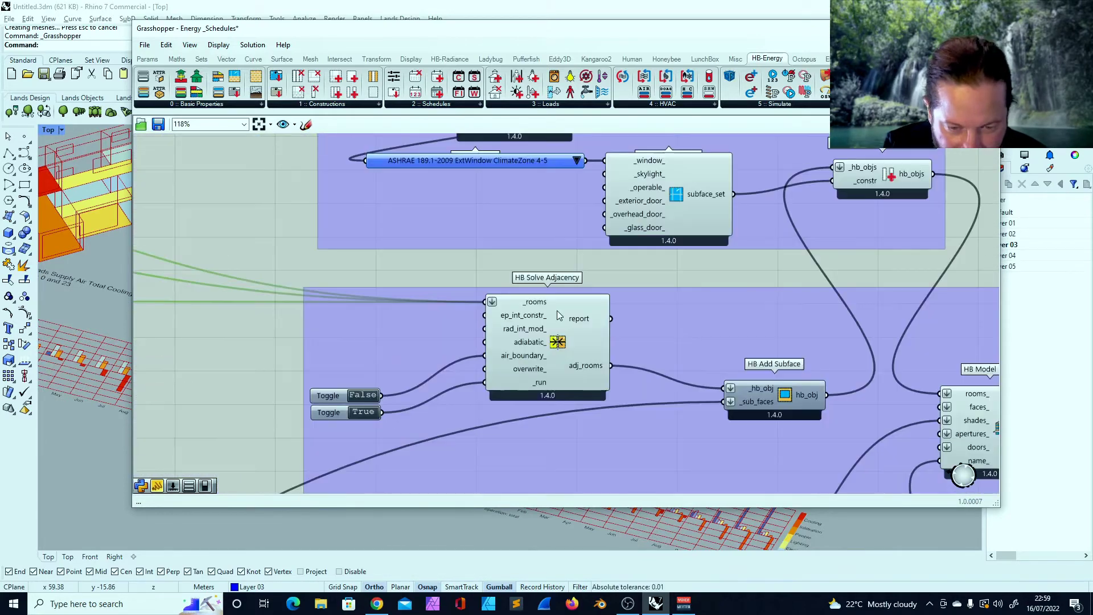
pyautogui.click(551, 351)
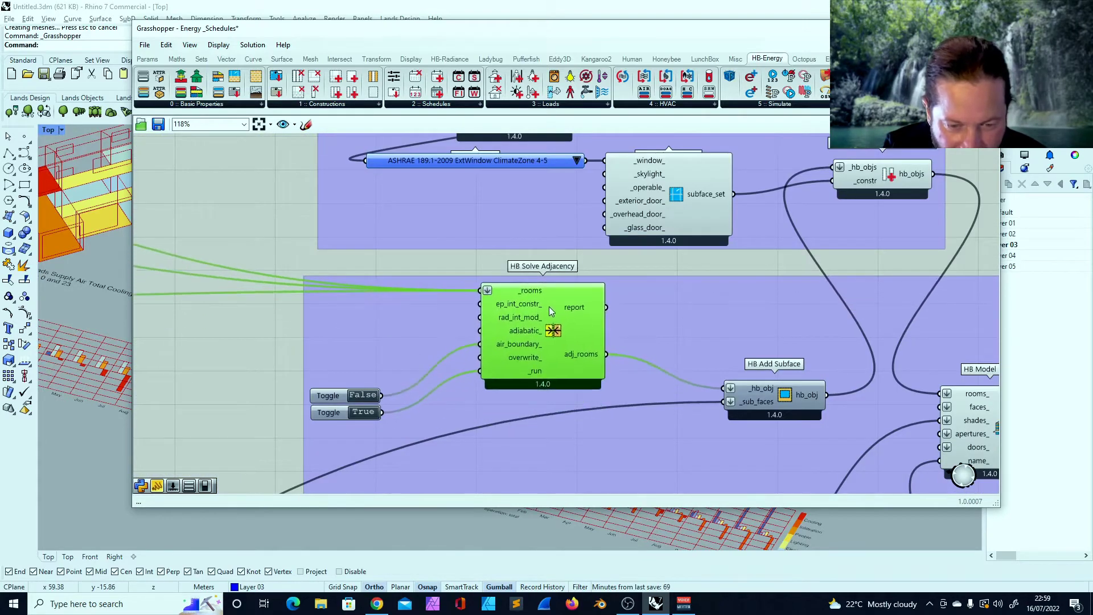
pyautogui.scroll(-5, 513, 310)
pyautogui.moveTo(282, 328); pyautogui.dragTo(379, 258)
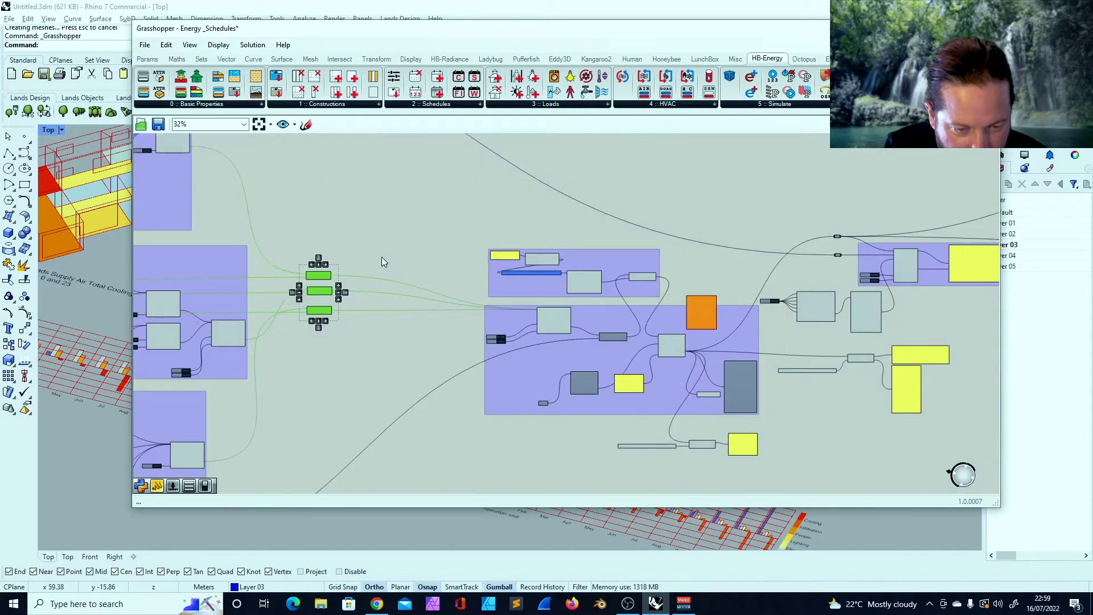
# Shift the window construction components slightly sideways above the model group, away from the free canvas area beside them
pyautogui.click(382, 257)
pyautogui.scroll(2, 679, 367)
pyautogui.scroll(4, 457, 181)
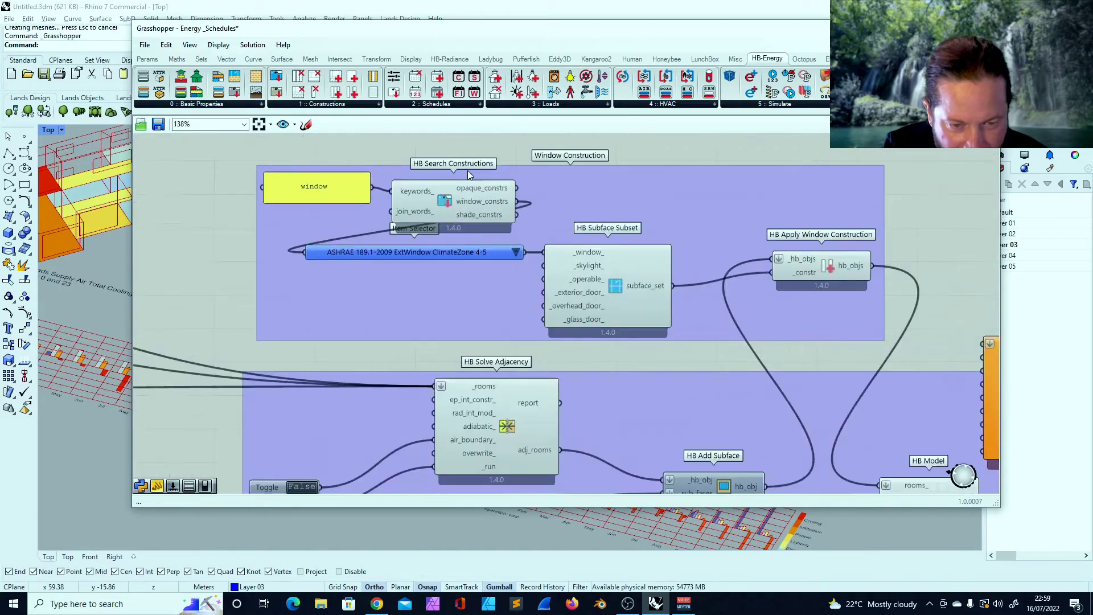
pyautogui.scroll(-2, 448, 177)
pyautogui.moveTo(307, 138); pyautogui.dragTo(635, 316)
pyautogui.moveTo(592, 277); pyautogui.dragTo(575, 274)
pyautogui.click(717, 251)
# Move the HB IdealAir component up beside HB Apply Window Construction, above the model group
pyautogui.scroll(-2, 685, 282)
pyautogui.moveTo(685, 281); pyautogui.dragTo(484, 250, button='right')
pyautogui.moveTo(640, 223); pyautogui.dragTo(569, 223, button='right')
pyautogui.scroll(-1, 575, 229)
pyautogui.moveTo(565, 277); pyautogui.dragTo(570, 213)
pyautogui.scroll(6, 550, 199)
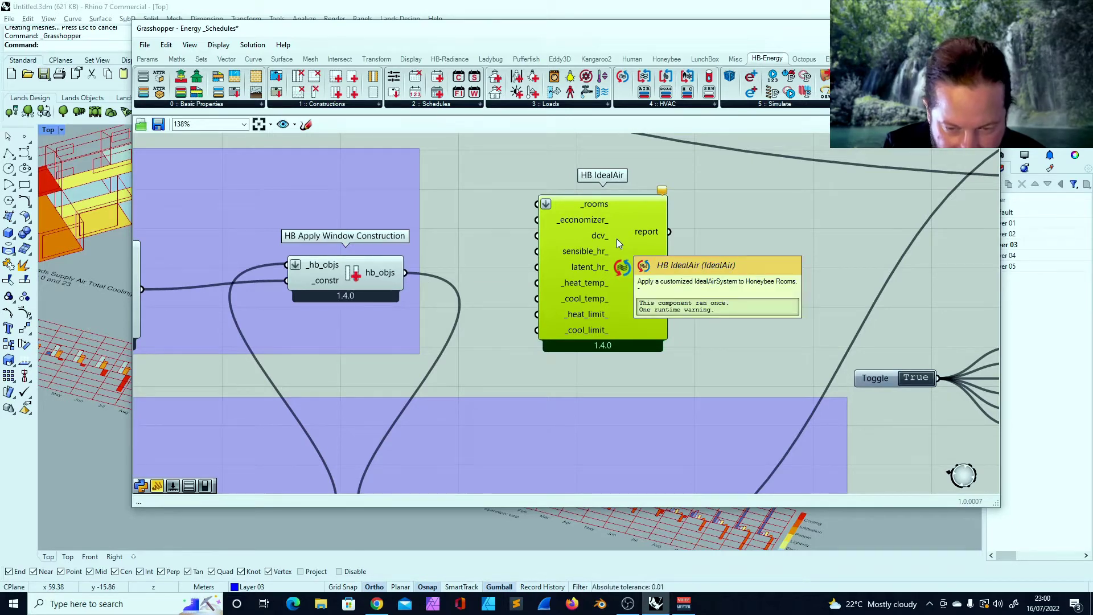
# Connect hb_objs of HB Apply Window Construction to the HB IdealAir rooms input, and its rooms output to the HB Model rooms input
pyautogui.moveTo(405, 272); pyautogui.dragTo(538, 203)
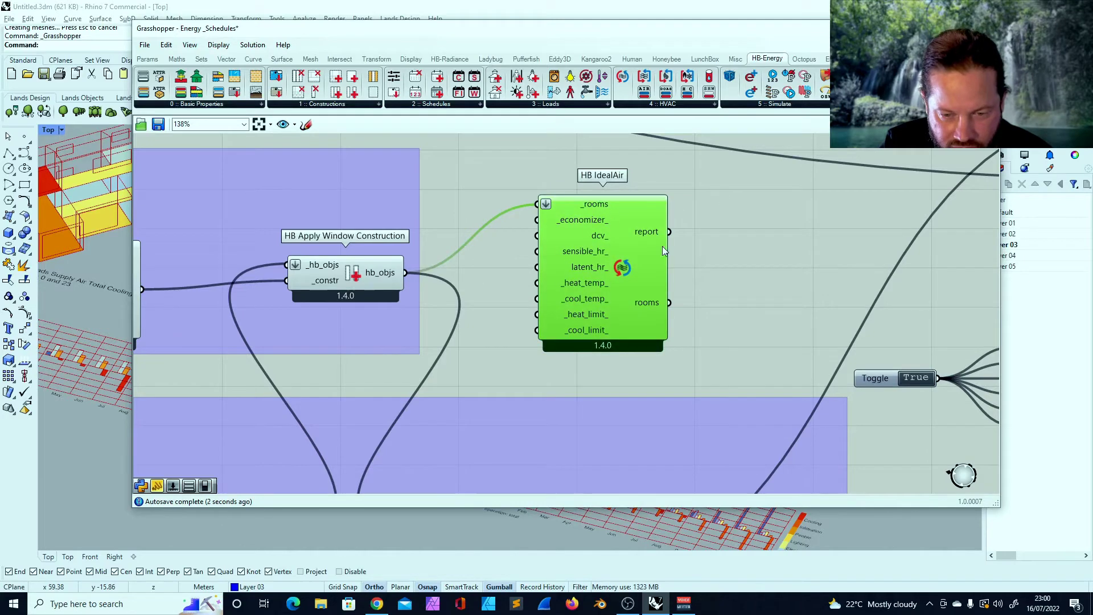
pyautogui.scroll(-4, 552, 256)
pyautogui.scroll(1, 575, 298)
pyautogui.moveTo(612, 262); pyautogui.dragTo(451, 402)
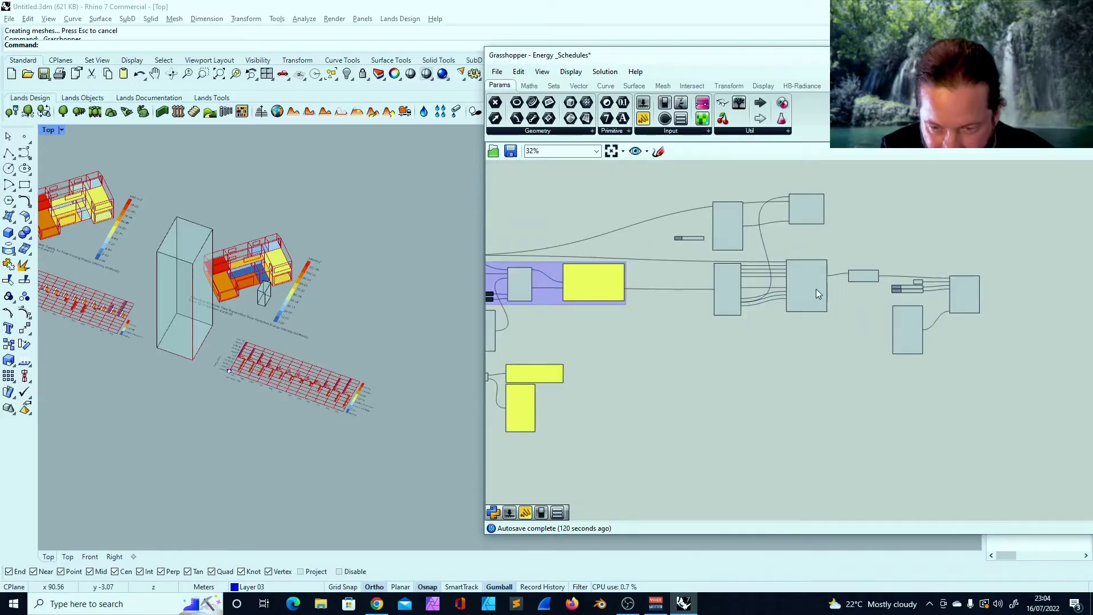
# Examine the downstream result components and the coloured room model with its monthly energy balance chart in the Rhino viewport
pyautogui.scroll(4, 912, 248)
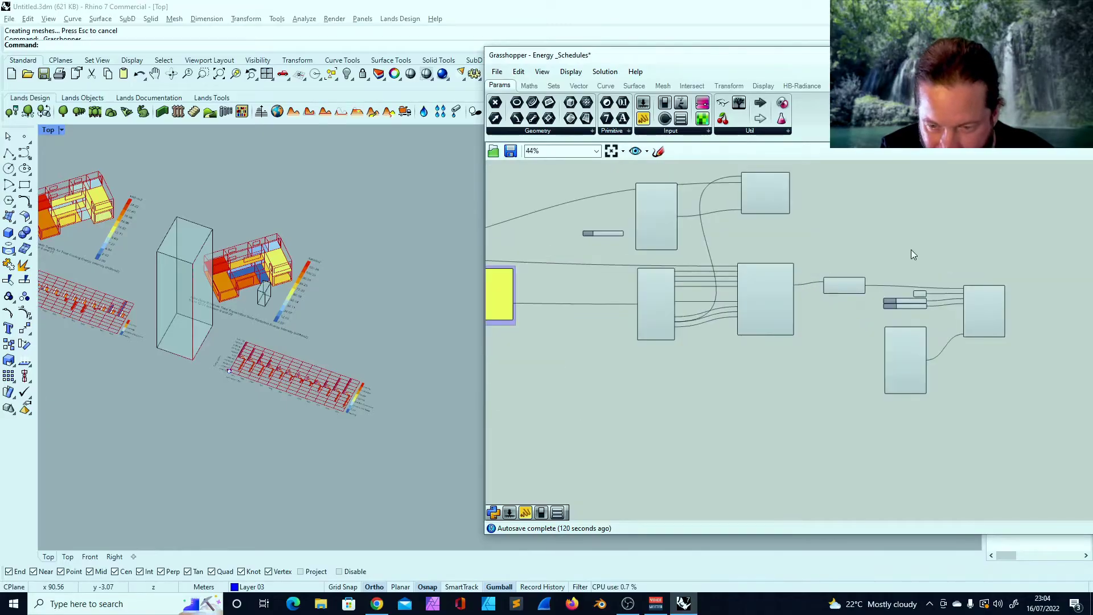
pyautogui.scroll(-3, 808, 247)
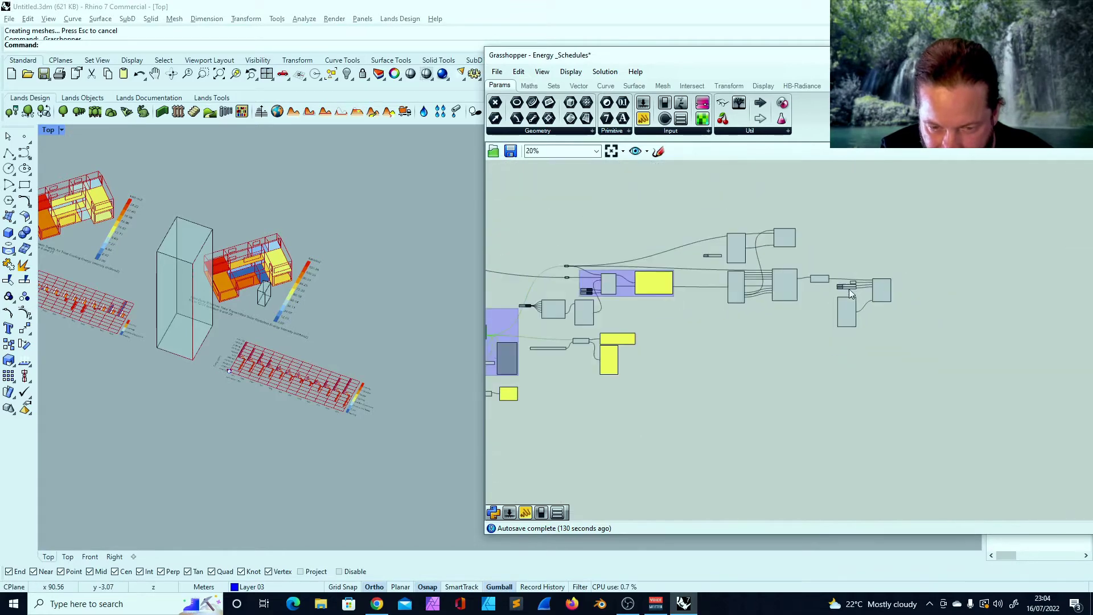
pyautogui.scroll(5, 349, 408)
pyautogui.scroll(-5, 252, 381)
pyautogui.moveTo(251, 381); pyautogui.dragTo(286, 400, button='right')
pyautogui.scroll(-5, 785, 383)
pyautogui.scroll(5, 742, 366)
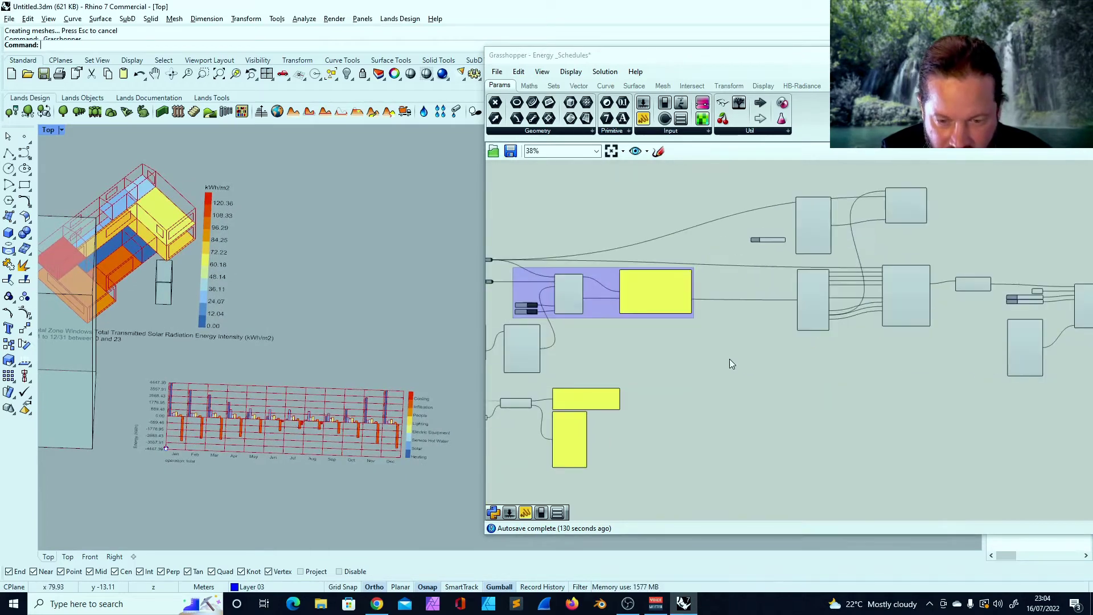
# Widen the visible Grasshopper workspace and add an HB Read HVAC Sizing component below the simulation report panel
pyautogui.moveTo(953, 59); pyautogui.dragTo(680, 48)
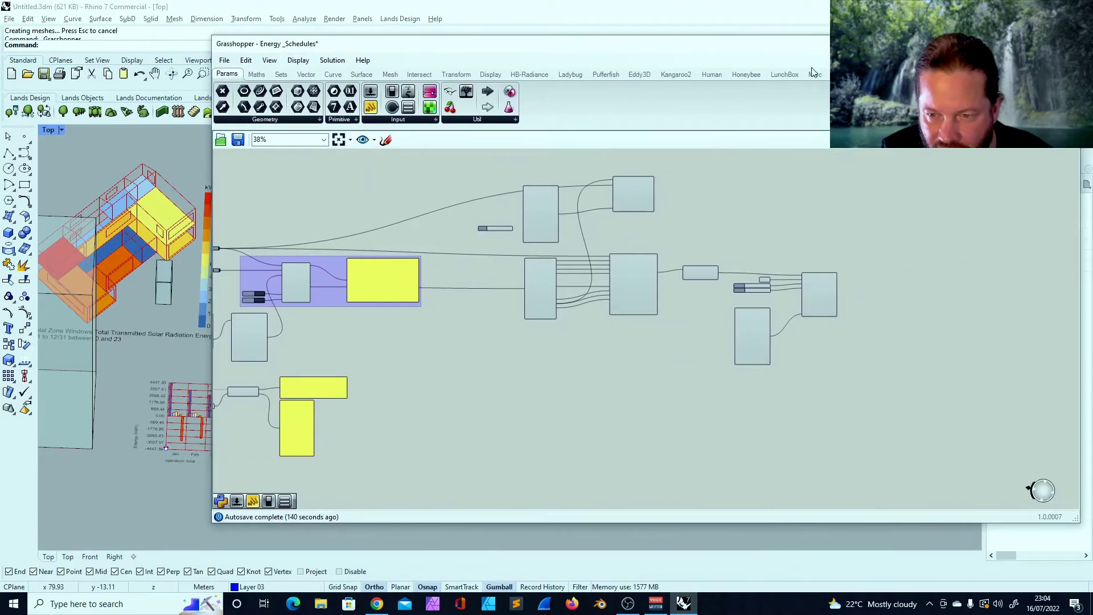
pyautogui.click(842, 74)
pyautogui.click(964, 120)
pyautogui.click(963, 119)
pyautogui.click(964, 120)
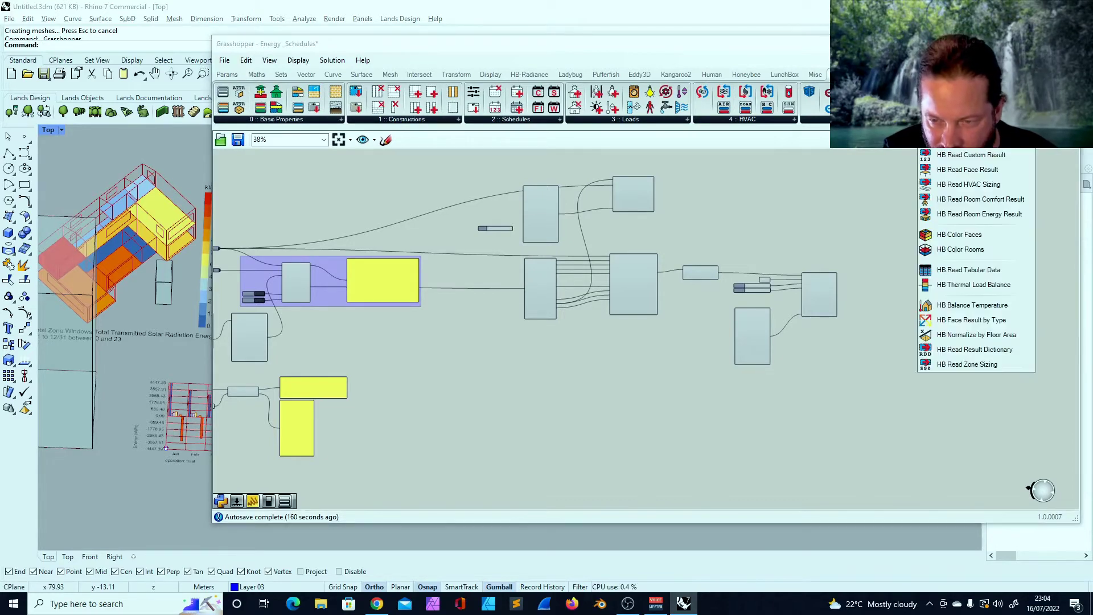
pyautogui.click(982, 184)
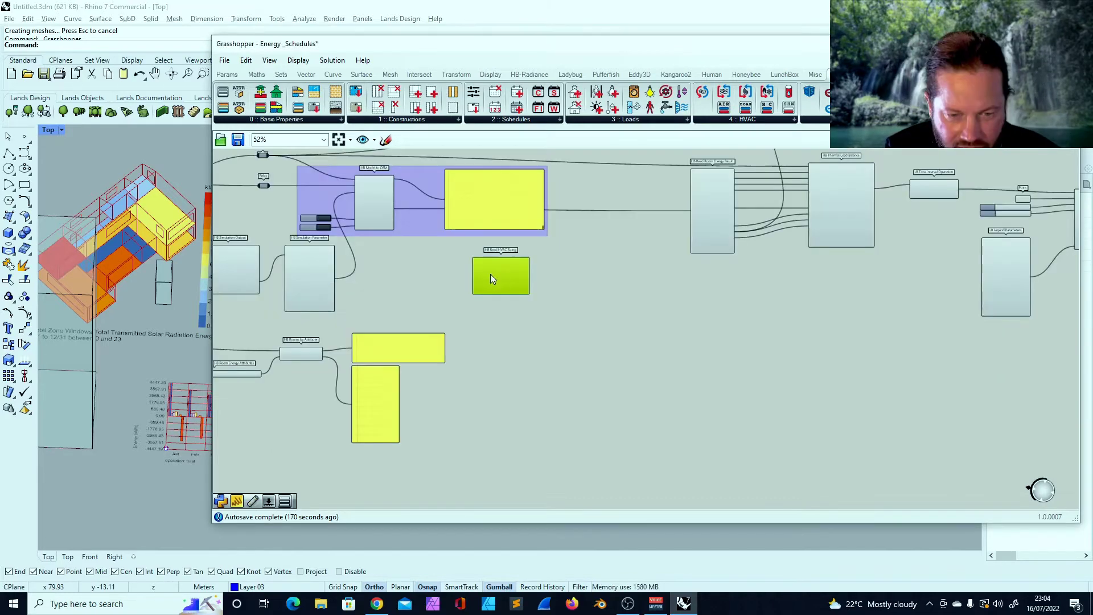
# Connect the sql output of HB Model to OSM to the _sql input of HB Read HVAC Sizing
pyautogui.scroll(5, 428, 250)
pyautogui.scroll(-3, 499, 296)
pyautogui.scroll(1, 534, 211)
pyautogui.scroll(-2, 485, 204)
pyautogui.scroll(2, 485, 204)
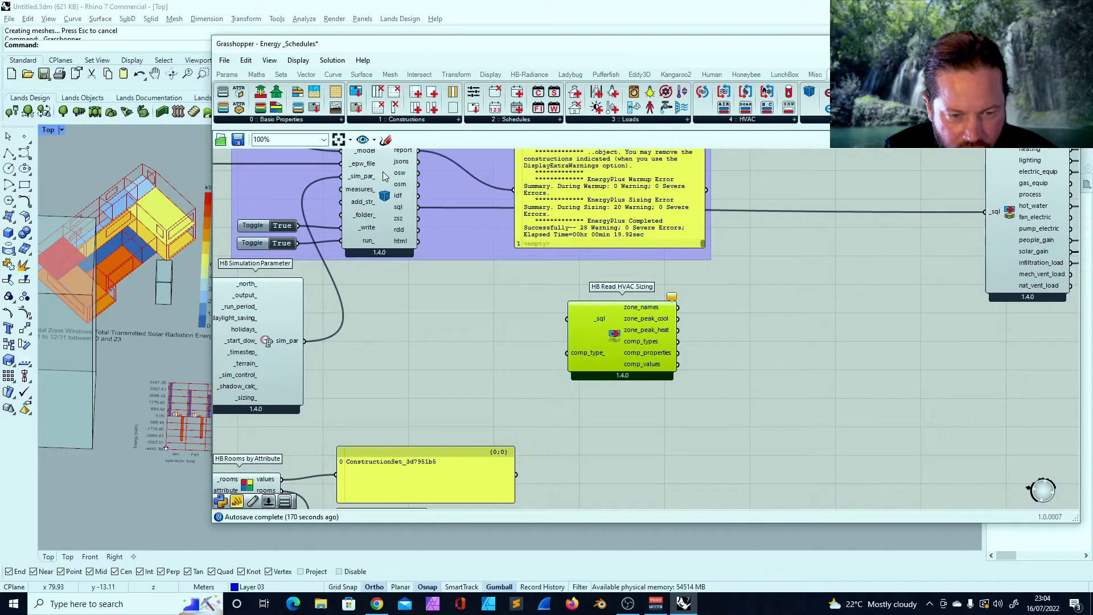
pyautogui.scroll(1, 383, 176)
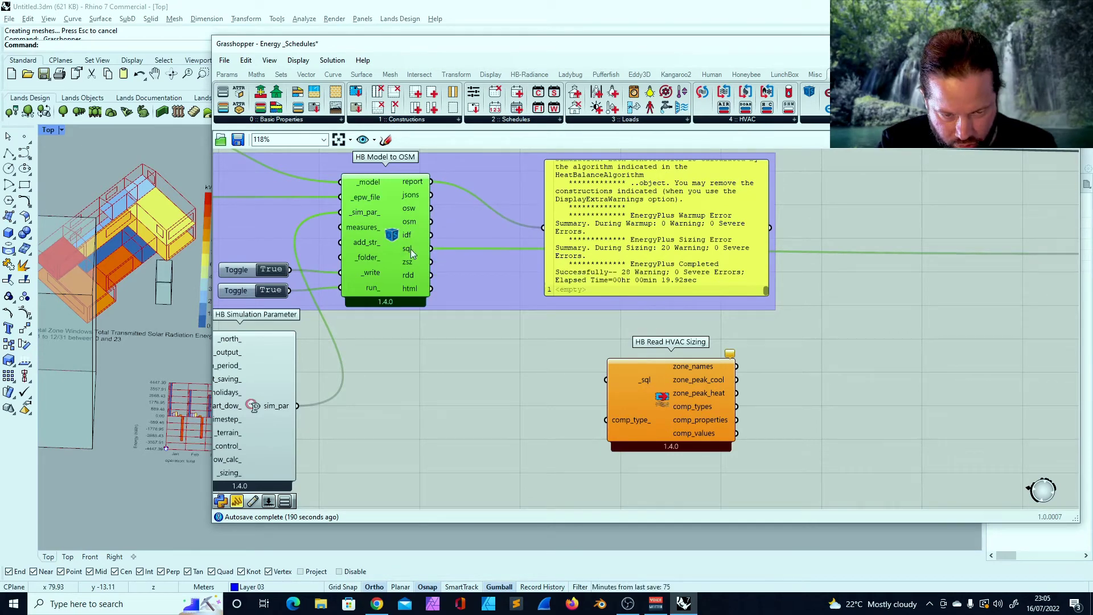
pyautogui.moveTo(431, 253); pyautogui.dragTo(605, 380)
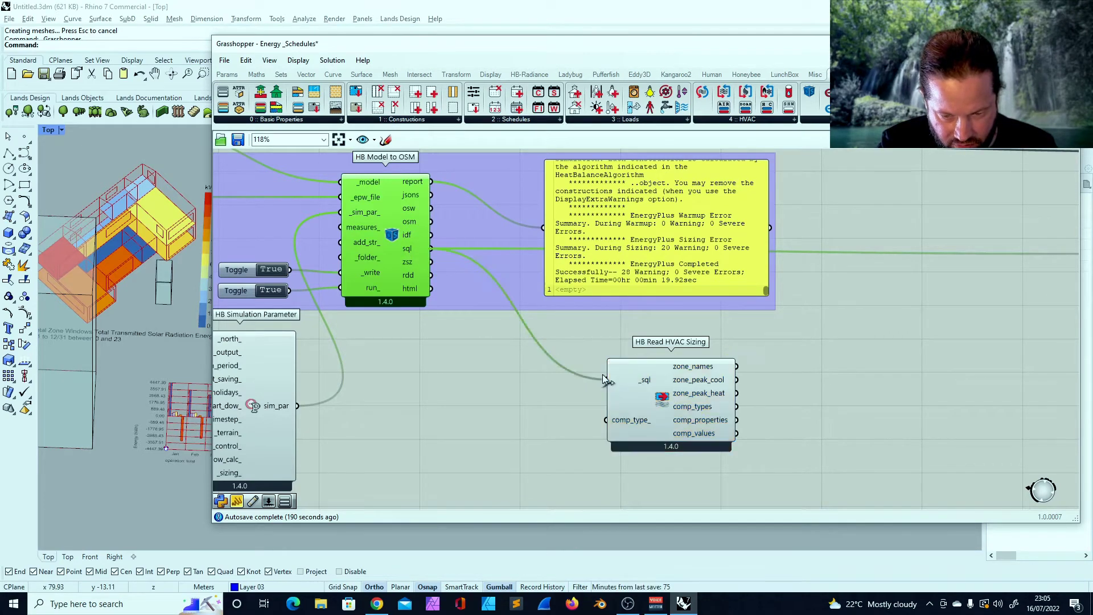
# Add an empty panel beside the outputs of the HB Read HVAC Sizing component
pyautogui.scroll(2, 604, 379)
pyautogui.click(246, 60)
pyautogui.click(246, 60)
pyautogui.click(246, 61)
pyautogui.click(227, 74)
pyautogui.click(371, 108)
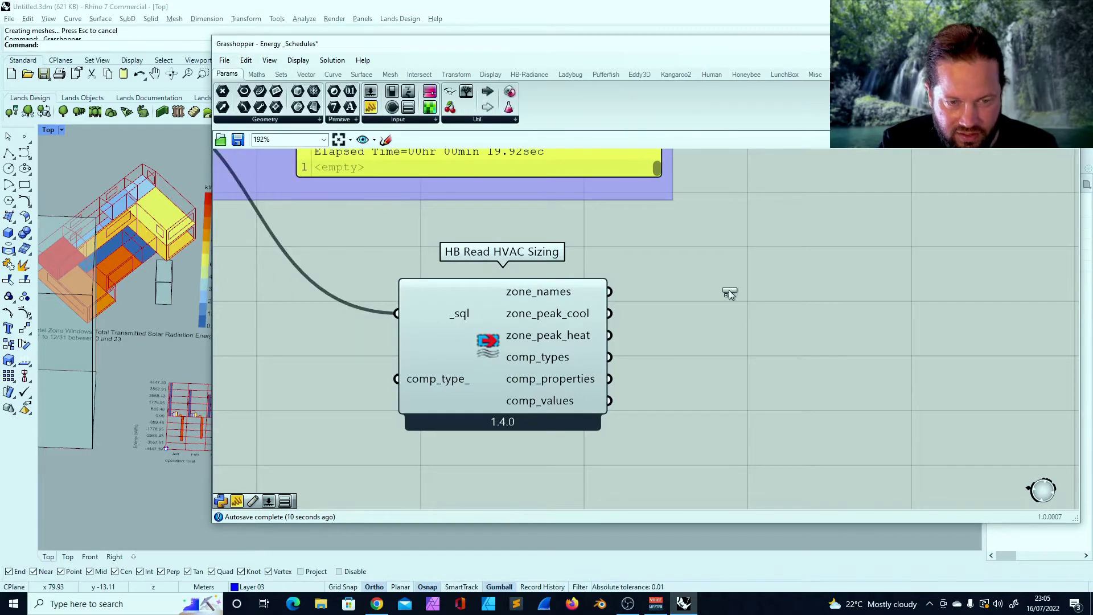
pyautogui.click(758, 302)
# Connect the zone_names output to the new panel and enlarge the panel until the whole room list fits
pyautogui.moveTo(736, 296); pyautogui.dragTo(696, 276, button='right')
pyautogui.scroll(-1, 722, 302)
pyautogui.scroll(1, 722, 302)
pyautogui.moveTo(702, 289); pyautogui.dragTo(722, 290)
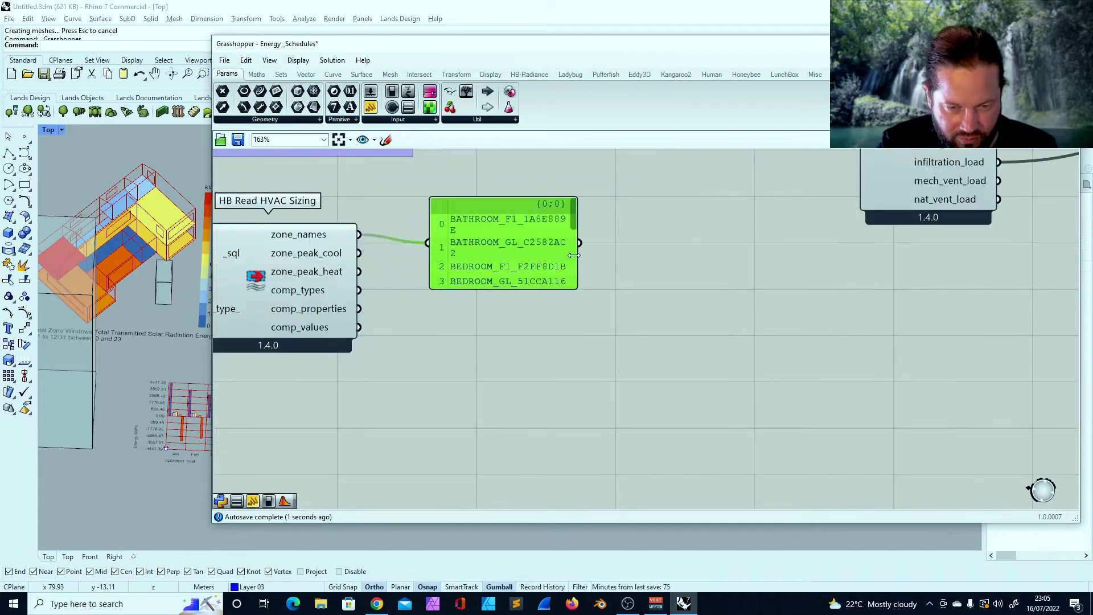
pyautogui.moveTo(576, 288); pyautogui.dragTo(814, 442)
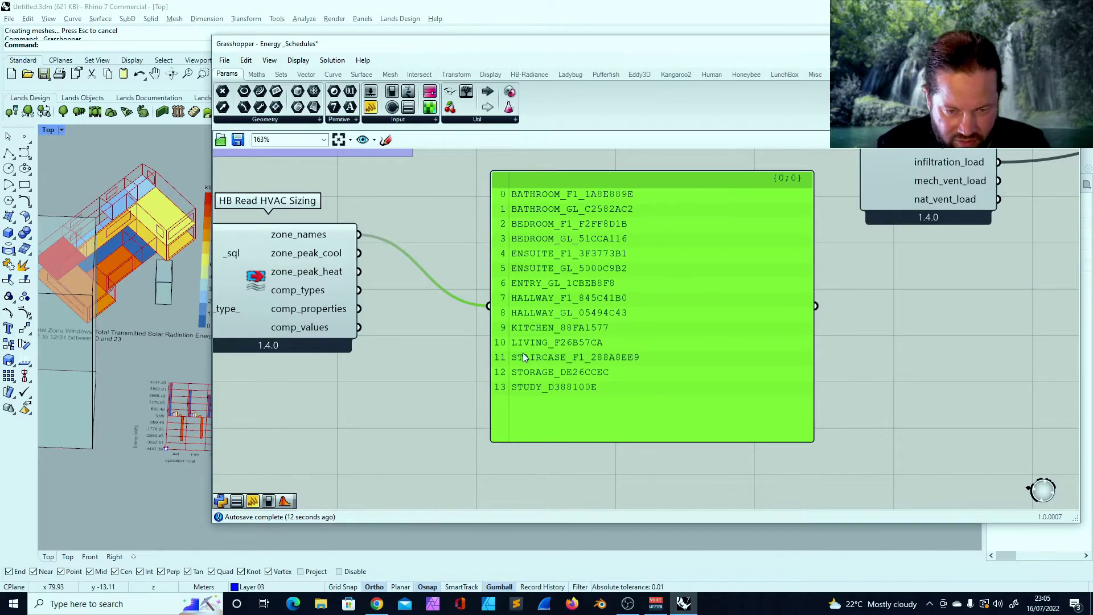
# Show the zone_peak_cool and zone_peak_heat outputs of HB Read HVAC Sizing in the panel, one after the other
pyautogui.scroll(-1, 583, 341)
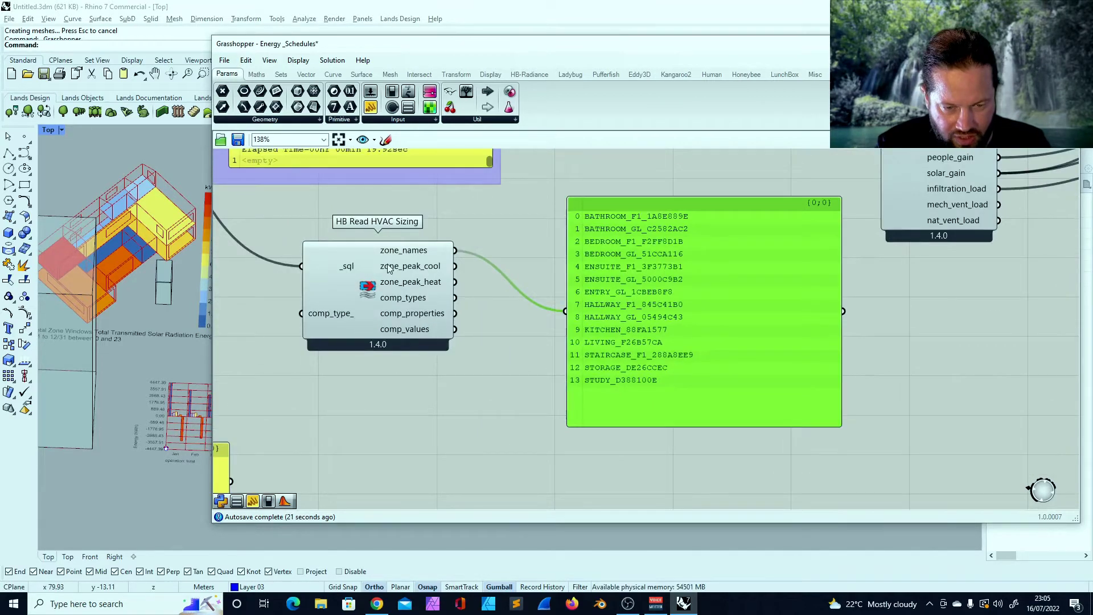
pyautogui.moveTo(454, 266); pyautogui.dragTo(558, 306)
pyautogui.moveTo(406, 302)
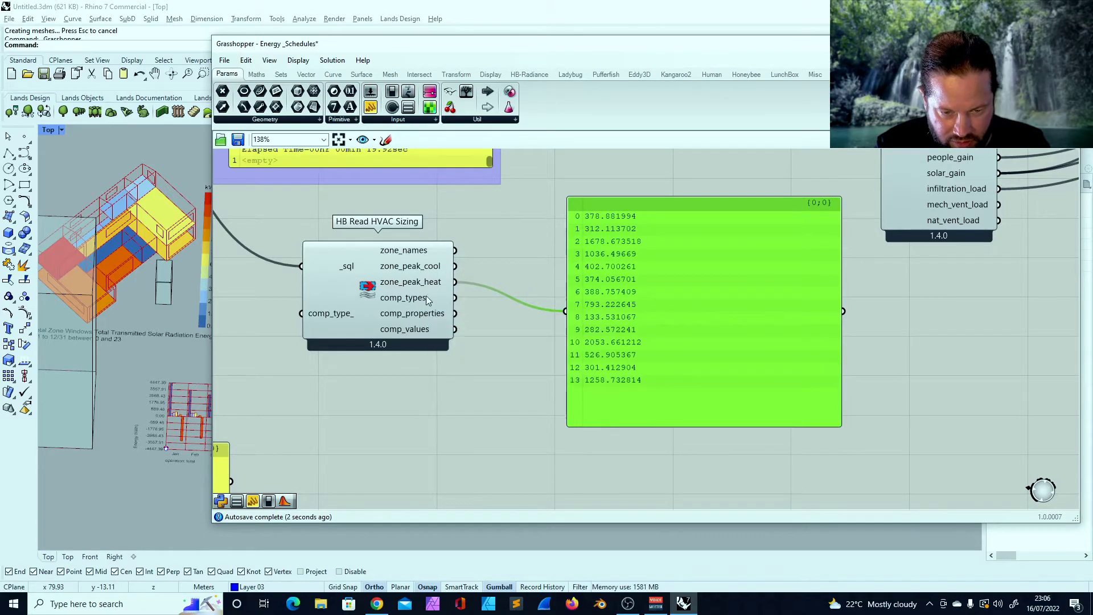
# Show the comp_types and comp_properties outputs in the panel in turn, ending with comp_values connected, and read its description
pyautogui.moveTo(455, 298); pyautogui.dragTo(571, 316)
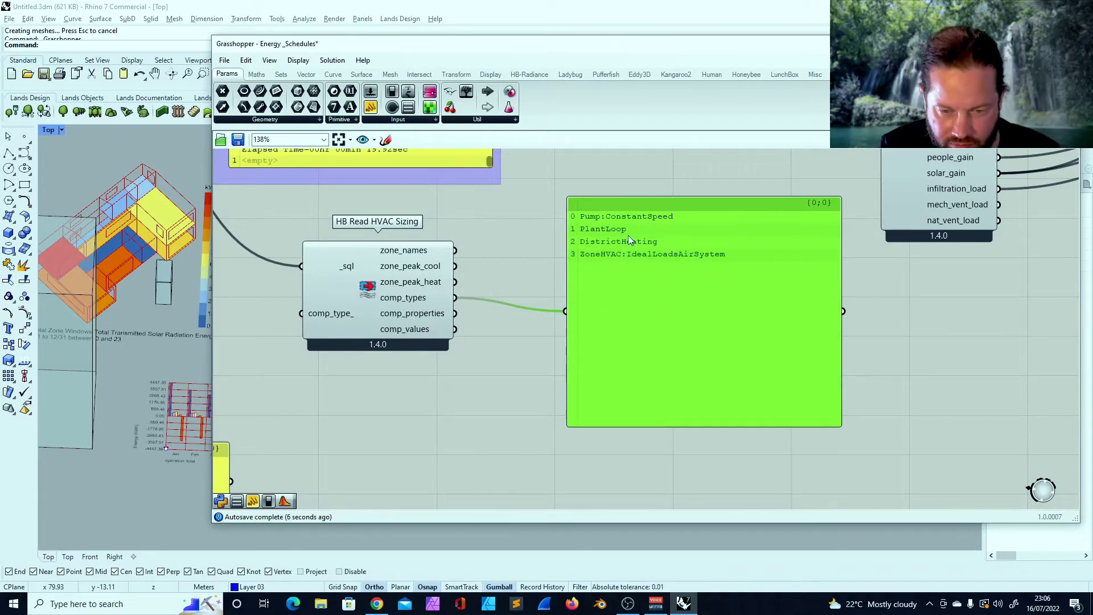
pyautogui.click(490, 320)
pyautogui.moveTo(455, 314); pyautogui.dragTo(564, 311)
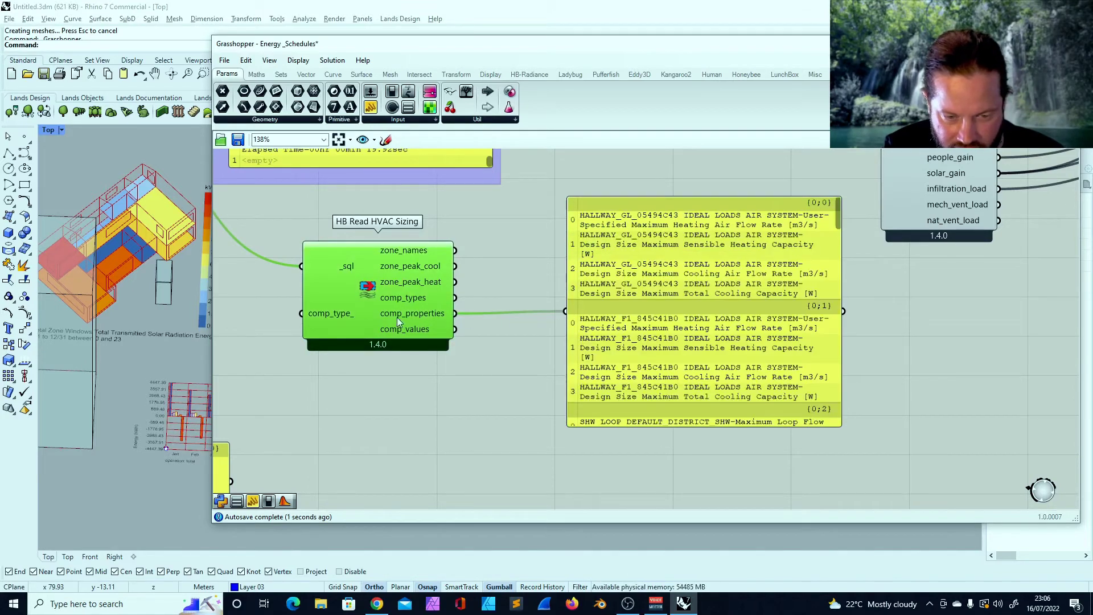
pyautogui.moveTo(454, 329); pyautogui.dragTo(564, 311)
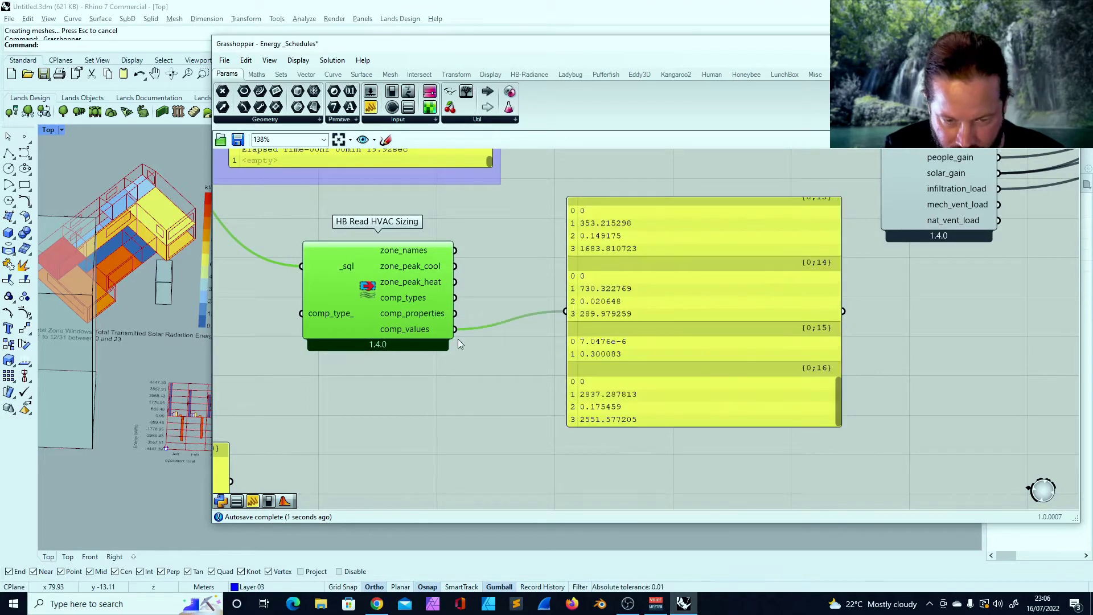
pyautogui.moveTo(414, 333)
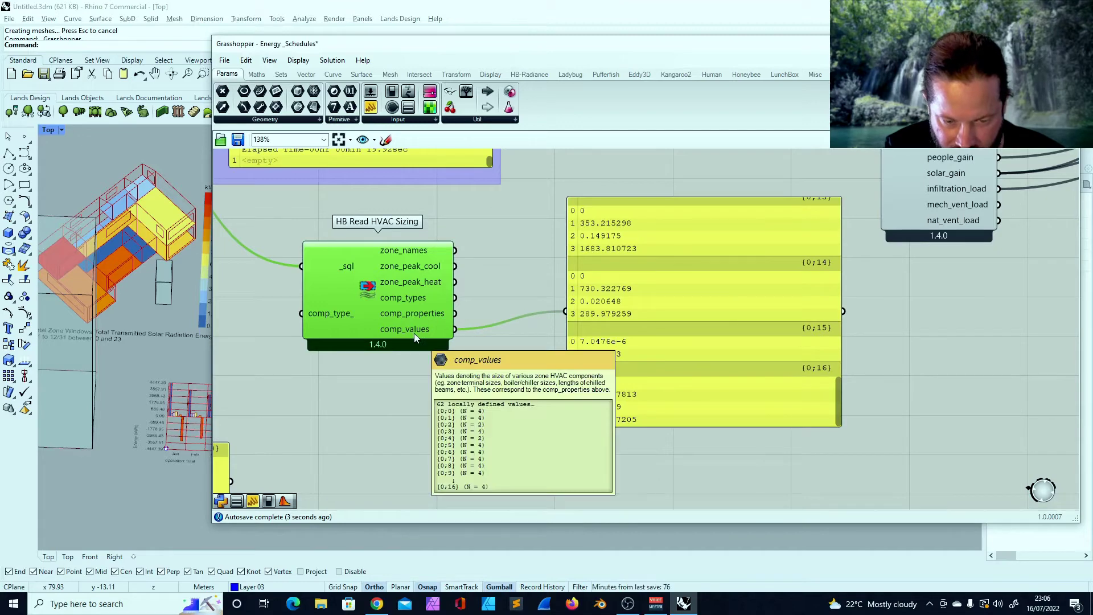
# Move the panel closer to HB Read HVAC Sizing and adjust the component so the comp_values wire runs level
pyautogui.moveTo(658, 230); pyautogui.dragTo(347, 262)
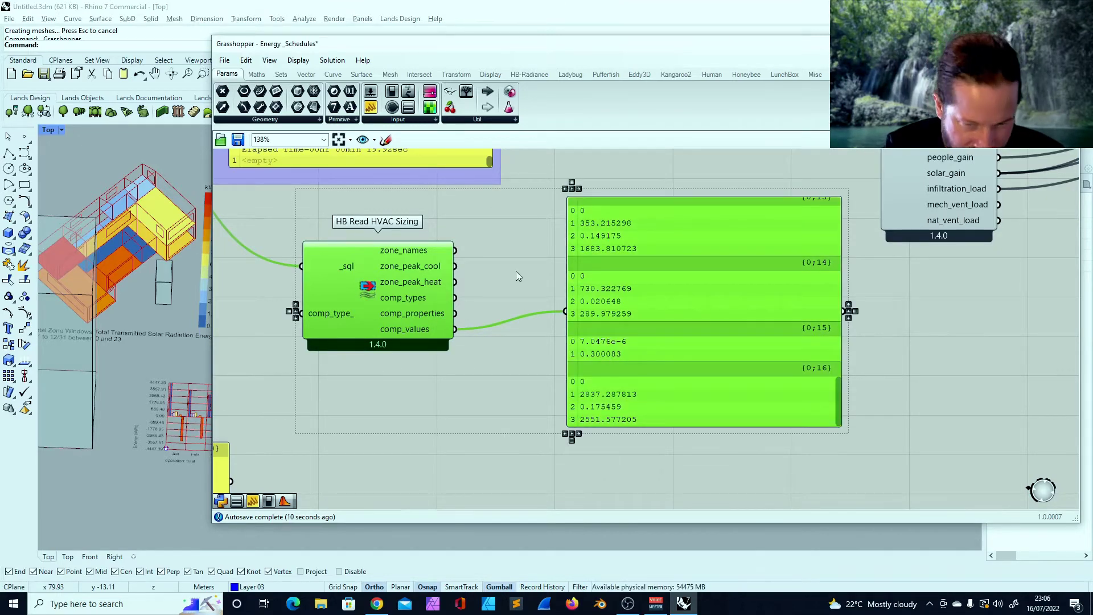
pyautogui.scroll(-5, 549, 312)
pyautogui.scroll(4, 547, 312)
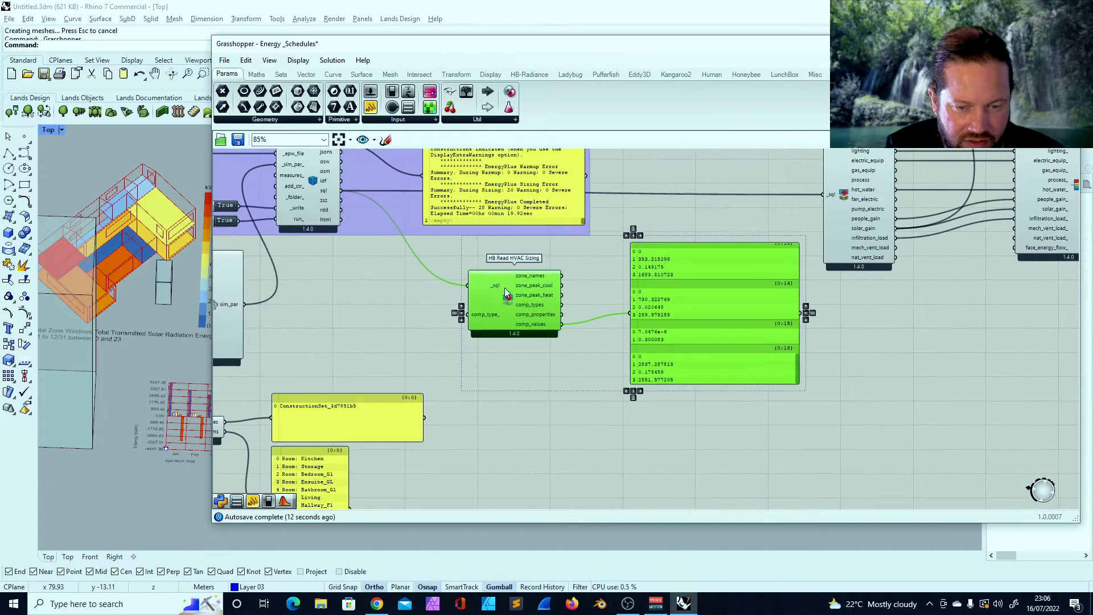
pyautogui.click(588, 386)
pyautogui.moveTo(690, 271); pyautogui.dragTo(655, 293)
pyautogui.moveTo(504, 282)
pyautogui.mouseDown()
pyautogui.moveTo(488, 296)
pyautogui.moveTo(500, 289)
pyautogui.mouseUp()
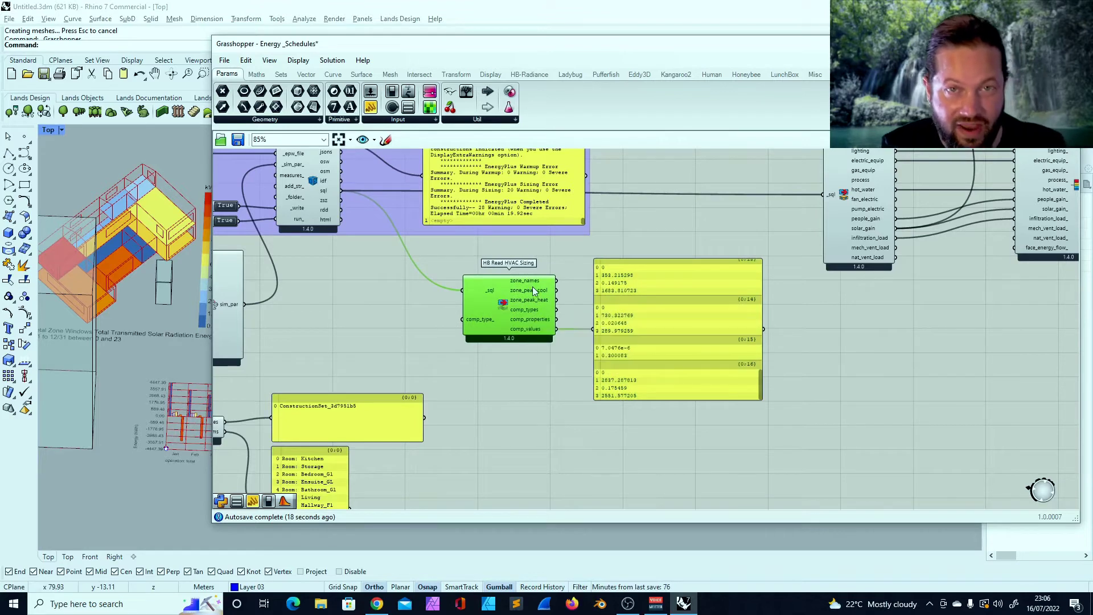
# Move HB Read HVAC Sizing and its panel together to below HB Read Room Energy Result and HB Thermal Load Balance
pyautogui.click(769, 281)
pyautogui.scroll(1, 780, 266)
pyautogui.moveTo(782, 263); pyautogui.dragTo(671, 261, button='right')
pyautogui.scroll(-1, 672, 261)
pyautogui.moveTo(732, 221); pyautogui.dragTo(722, 211)
pyautogui.moveTo(679, 243); pyautogui.dragTo(355, 429)
pyautogui.moveTo(368, 311); pyautogui.dragTo(727, 333)
pyautogui.click(424, 250)
pyautogui.scroll(-2, 423, 251)
pyautogui.moveTo(740, 266); pyautogui.dragTo(654, 260, button='right')
pyautogui.scroll(2, 654, 261)
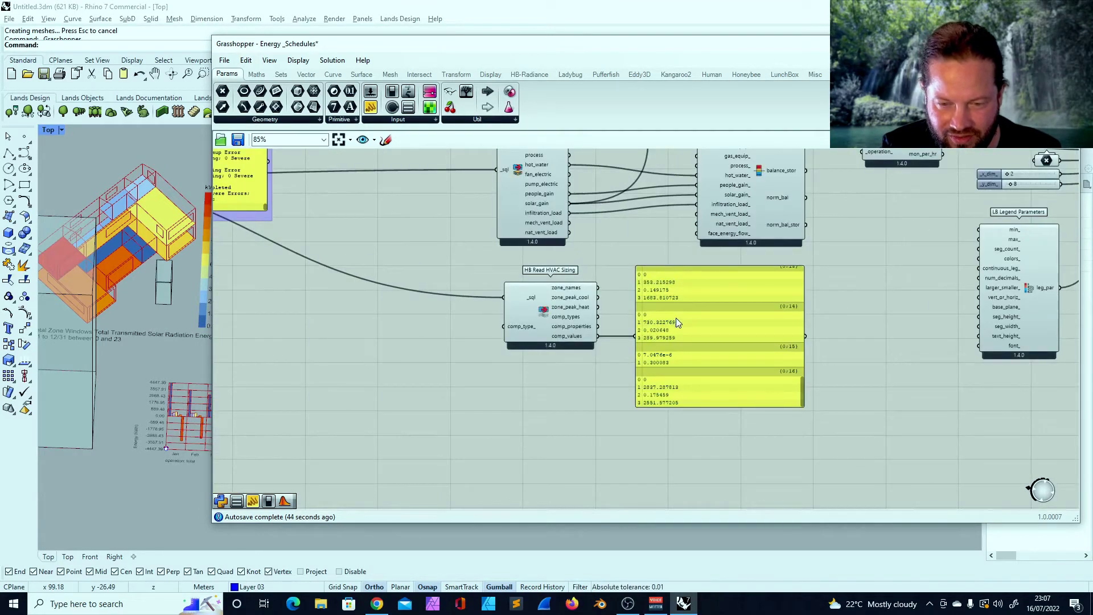
# Delete the unconnected HB All-Air HVAC, HB DOAS HVAC and HB HeatCool HVAC components
pyautogui.scroll(-2, 677, 322)
pyautogui.click(534, 346)
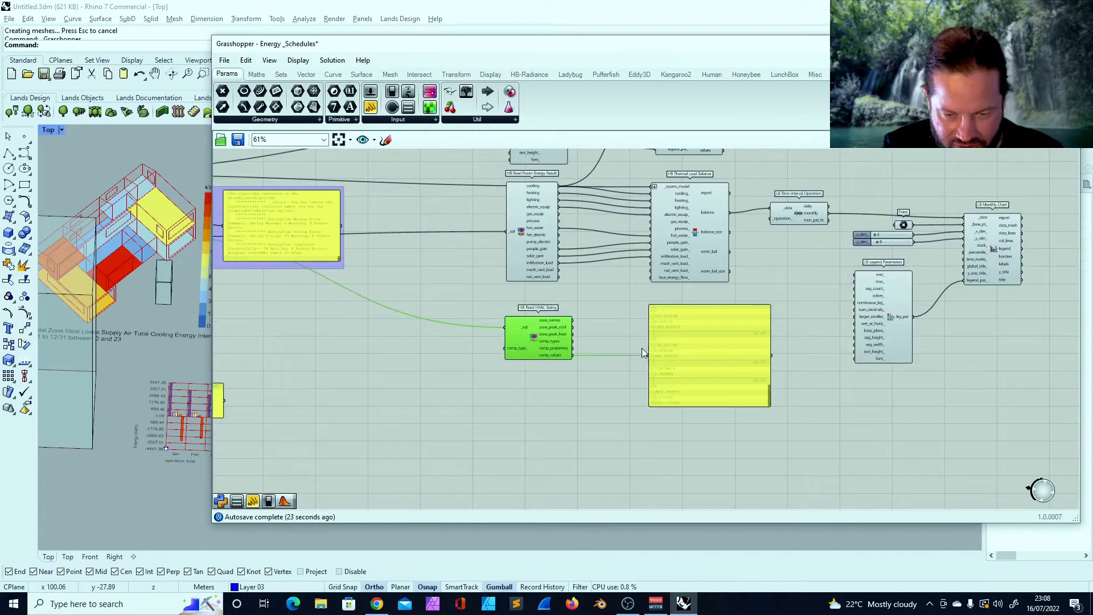
pyautogui.scroll(4, 641, 347)
pyautogui.click(728, 309)
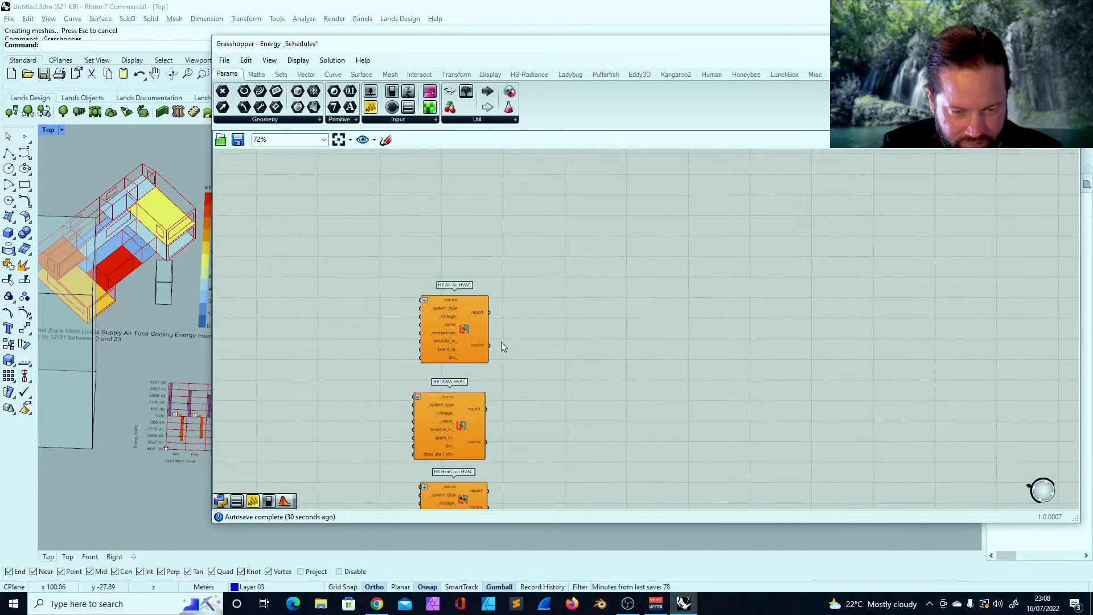
pyautogui.scroll(4, 490, 333)
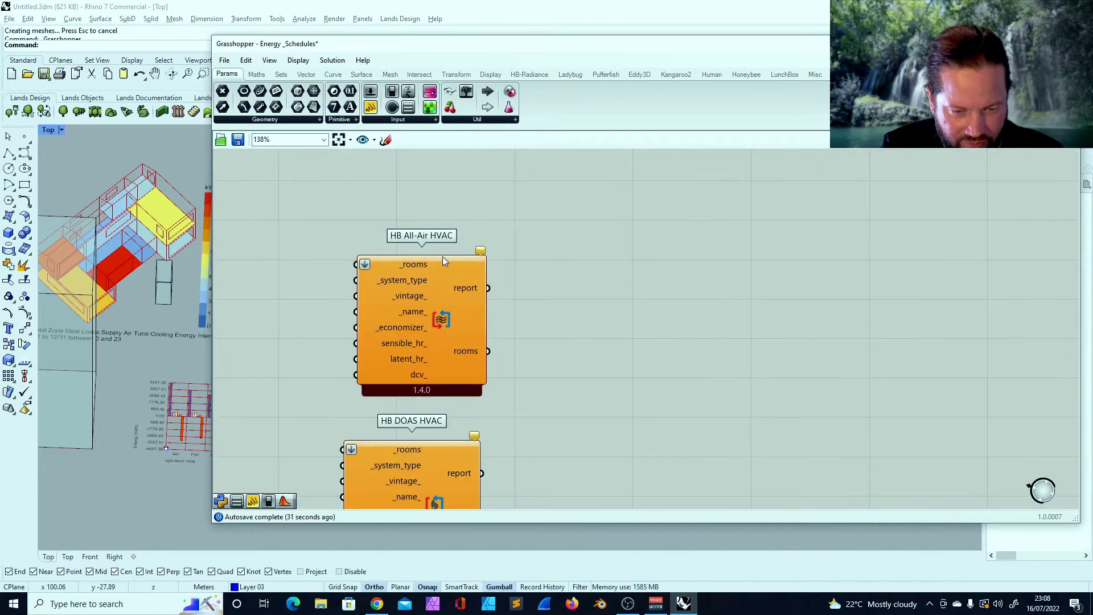
pyautogui.scroll(-7, 447, 257)
pyautogui.moveTo(395, 220); pyautogui.dragTo(520, 456)
pyautogui.press('Delete')
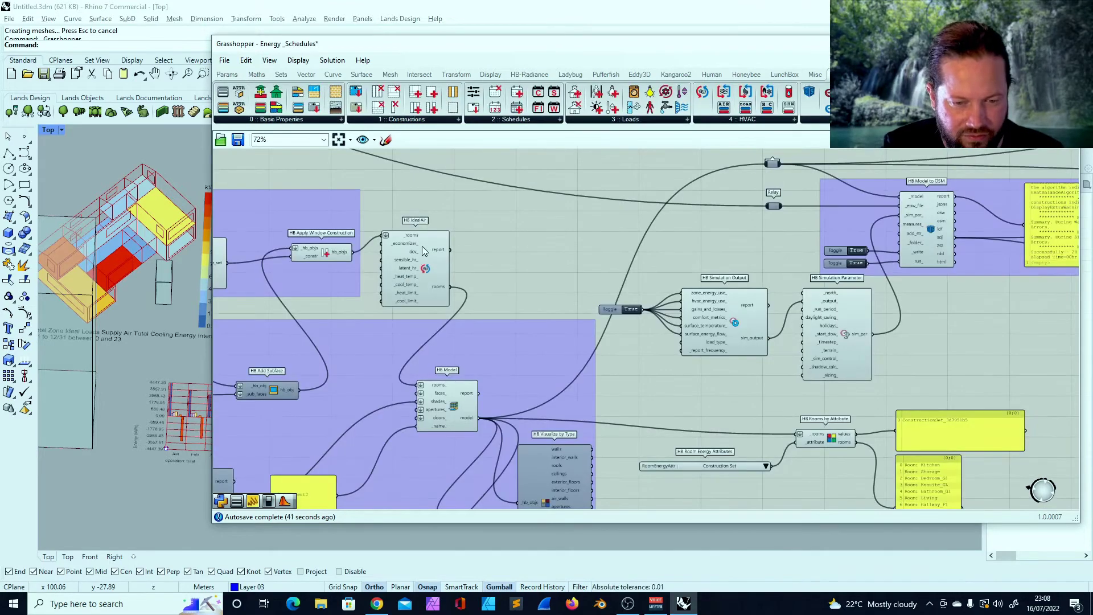
# Place an HB All-Air HVAC component beside HB IdealAir and connect hb_objs of HB Apply Window Construction to its rooms input
pyautogui.click(442, 244)
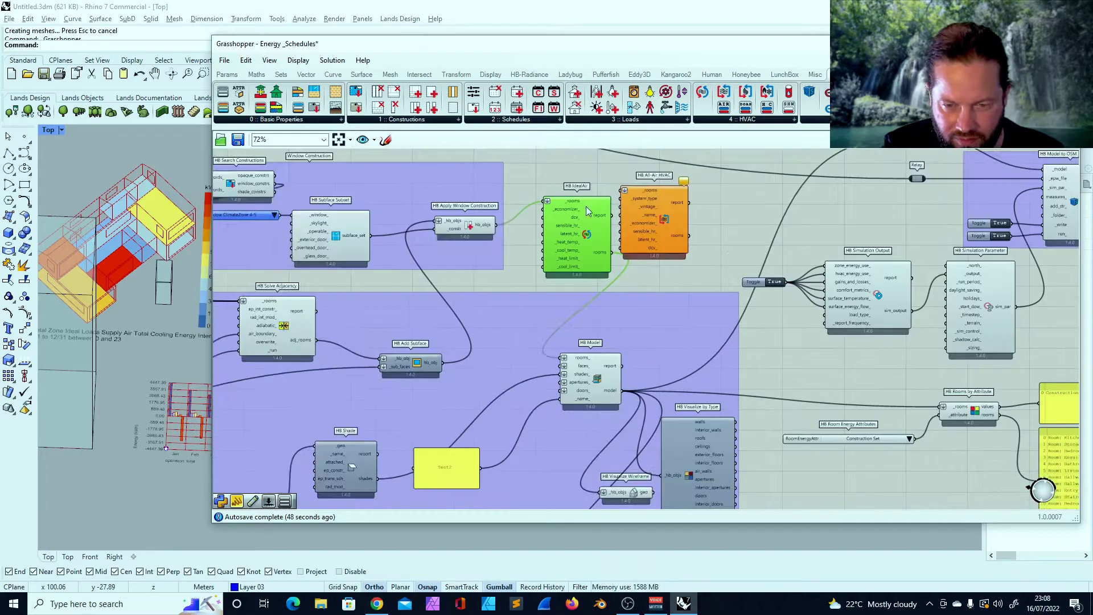
pyautogui.scroll(3, 676, 220)
pyautogui.moveTo(675, 222); pyautogui.dragTo(701, 232)
pyautogui.moveTo(424, 239); pyautogui.dragTo(654, 192)
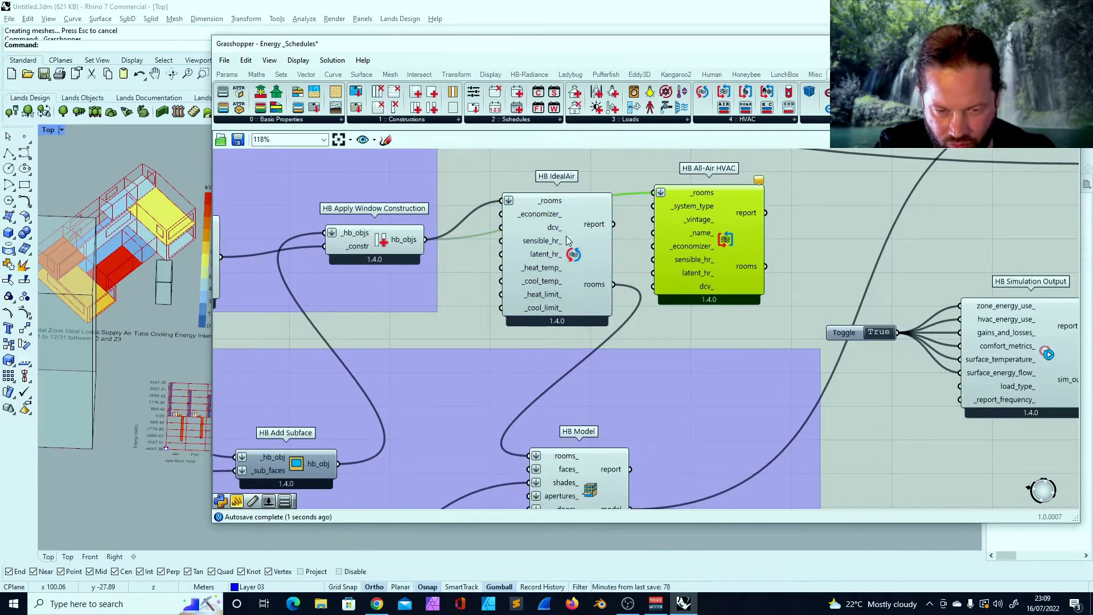
pyautogui.moveTo(566, 240); pyautogui.dragTo(562, 236)
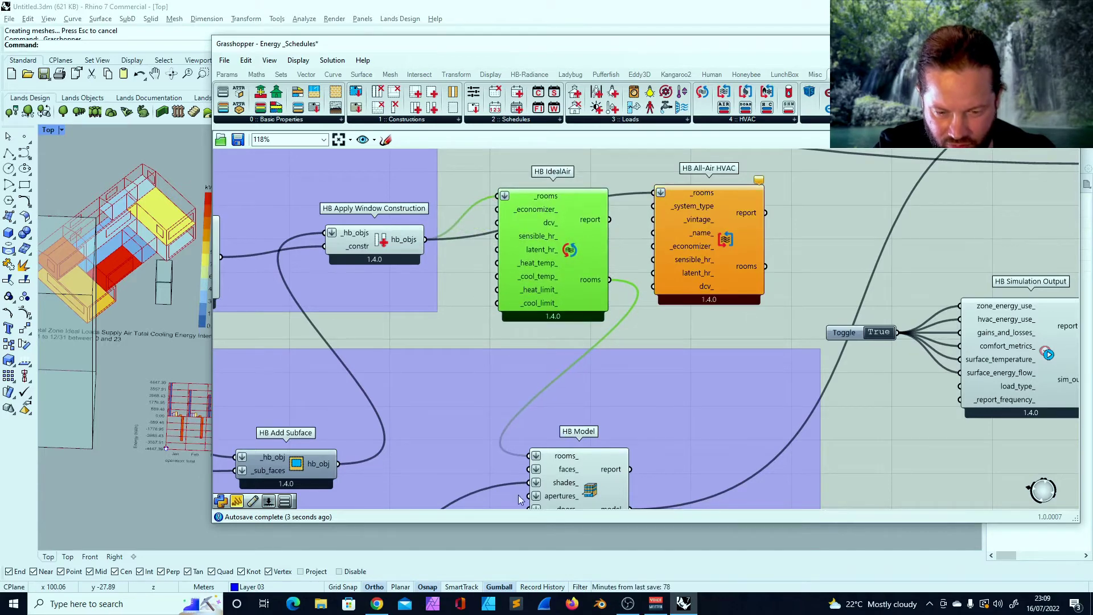
# Move the uppermost HB Apply ConstructionSet component away from the other two, between the zone groups and the model group
pyautogui.scroll(-6, 757, 261)
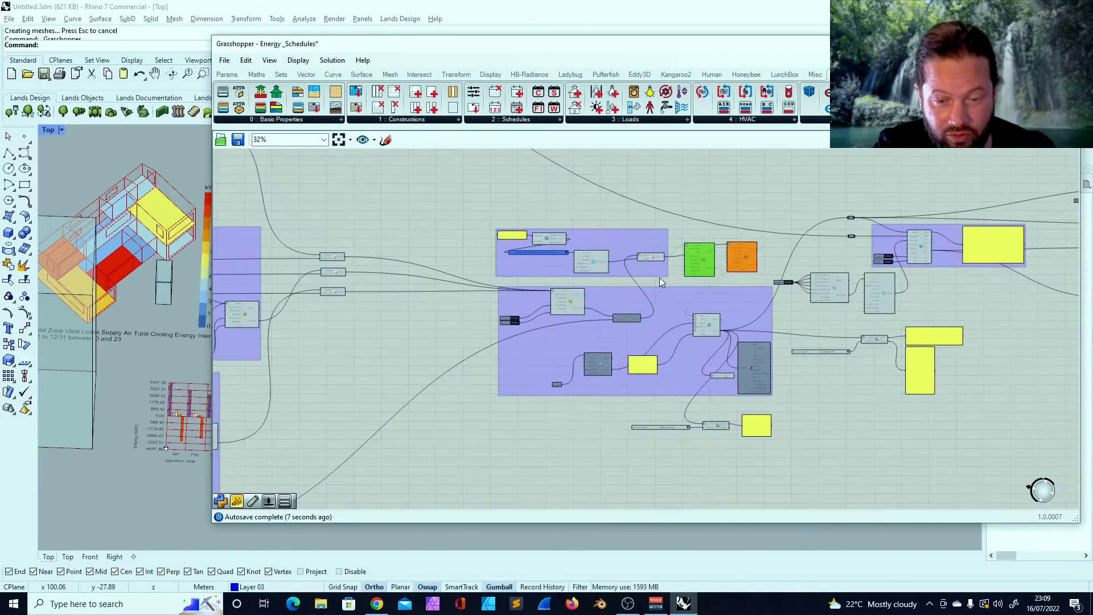
pyautogui.scroll(5, 329, 255)
pyautogui.moveTo(330, 252); pyautogui.dragTo(347, 214)
pyautogui.scroll(-4, 350, 210)
pyautogui.scroll(-5, 353, 205)
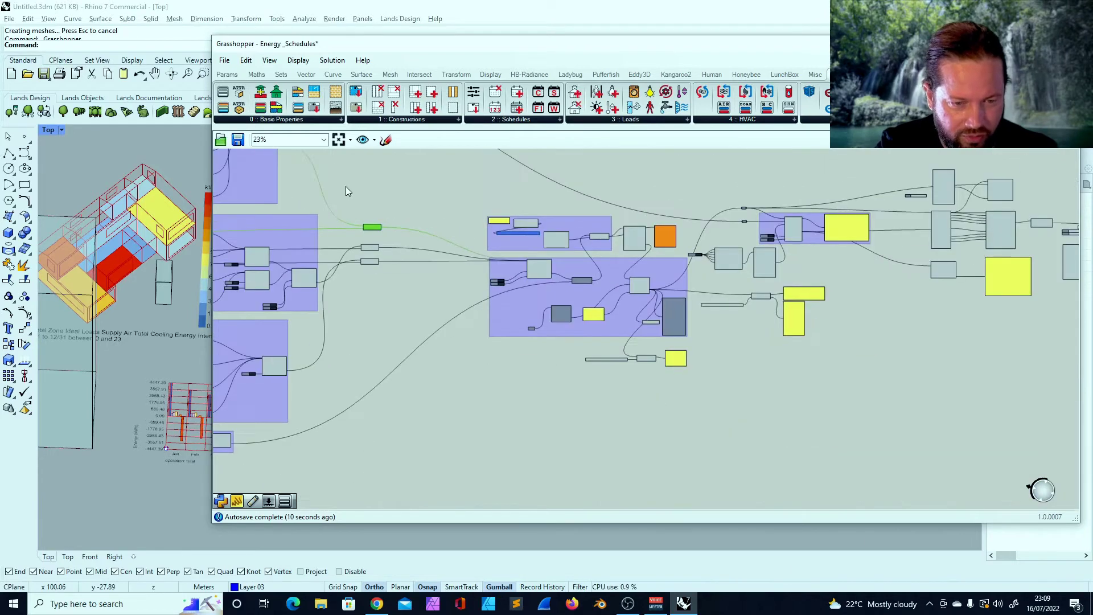
# Stagger the two HVAC components, moving HB All-Air HVAC up and away from HB IdealAir and HB IdealAir slightly down
pyautogui.scroll(4, 307, 183)
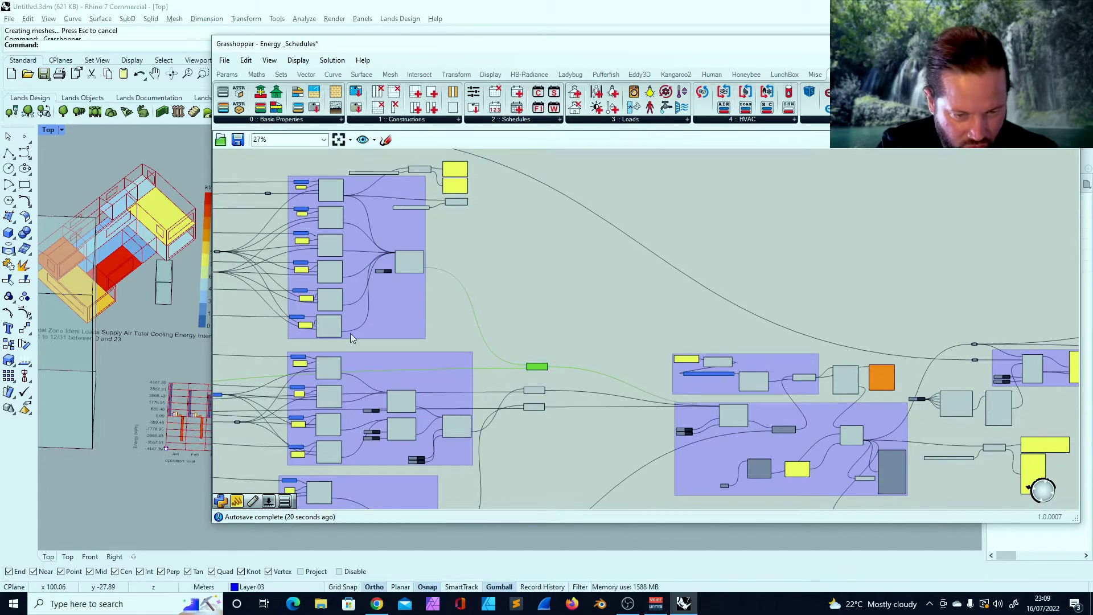
pyautogui.scroll(-1, 313, 227)
pyautogui.scroll(2, 302, 234)
pyautogui.click(310, 241)
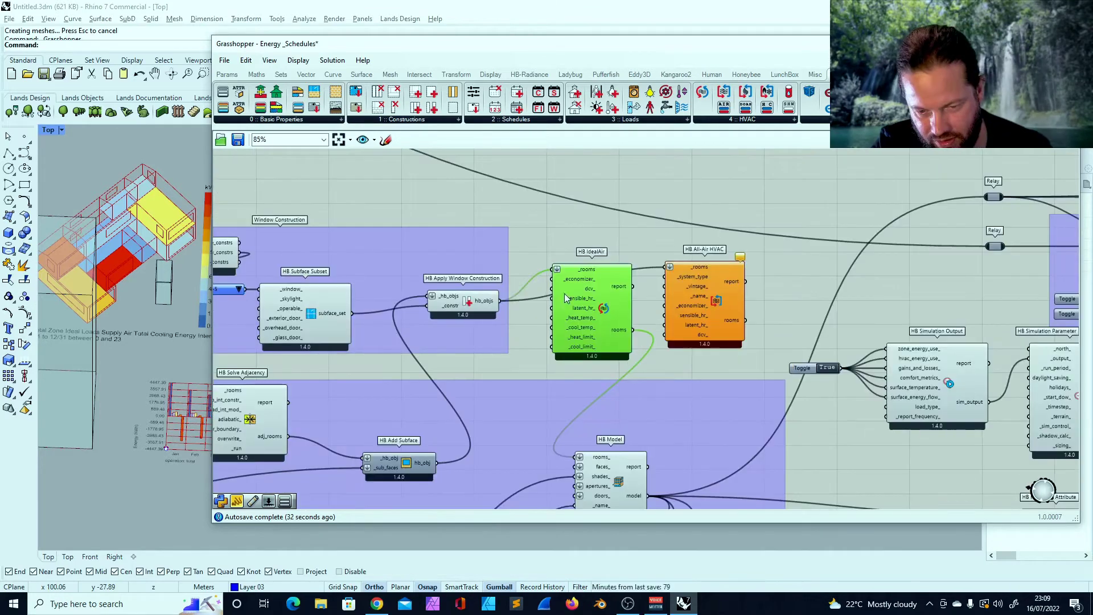
pyautogui.moveTo(605, 289); pyautogui.dragTo(602, 289)
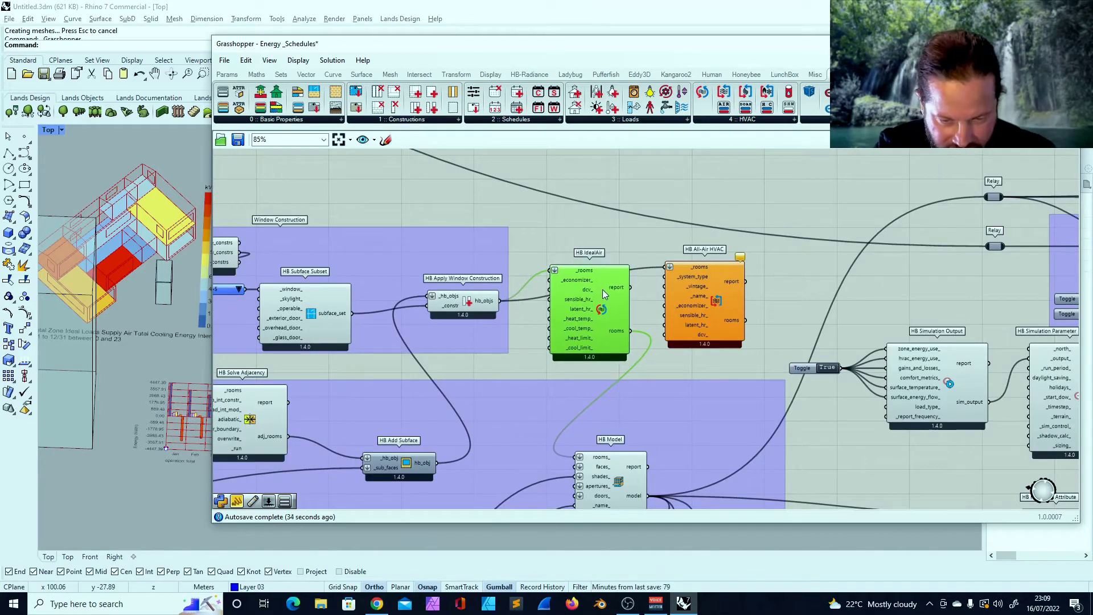
pyautogui.click(720, 278)
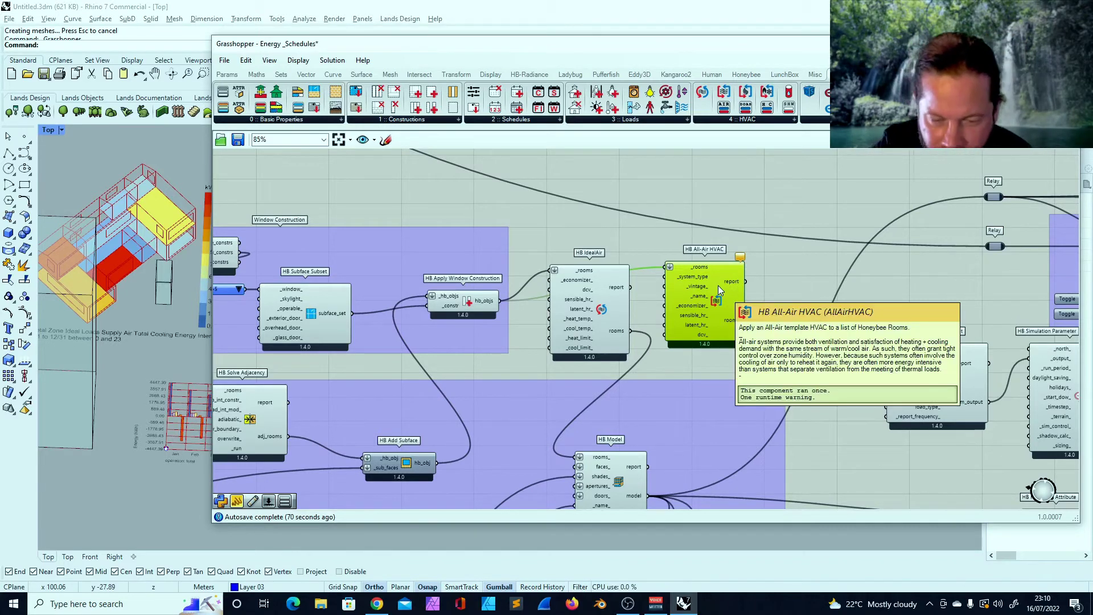
pyautogui.moveTo(705, 285); pyautogui.dragTo(721, 279)
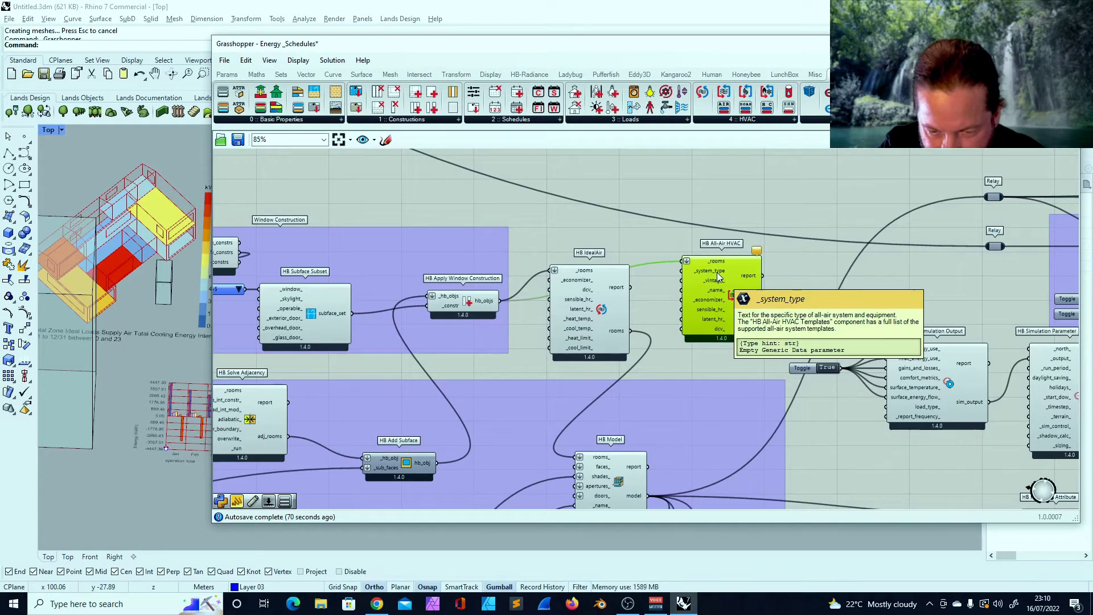
pyautogui.moveTo(600, 285)
pyautogui.mouseDown()
pyautogui.moveTo(613, 302)
pyautogui.moveTo(595, 304)
pyautogui.moveTo(608, 300)
pyautogui.mouseUp()
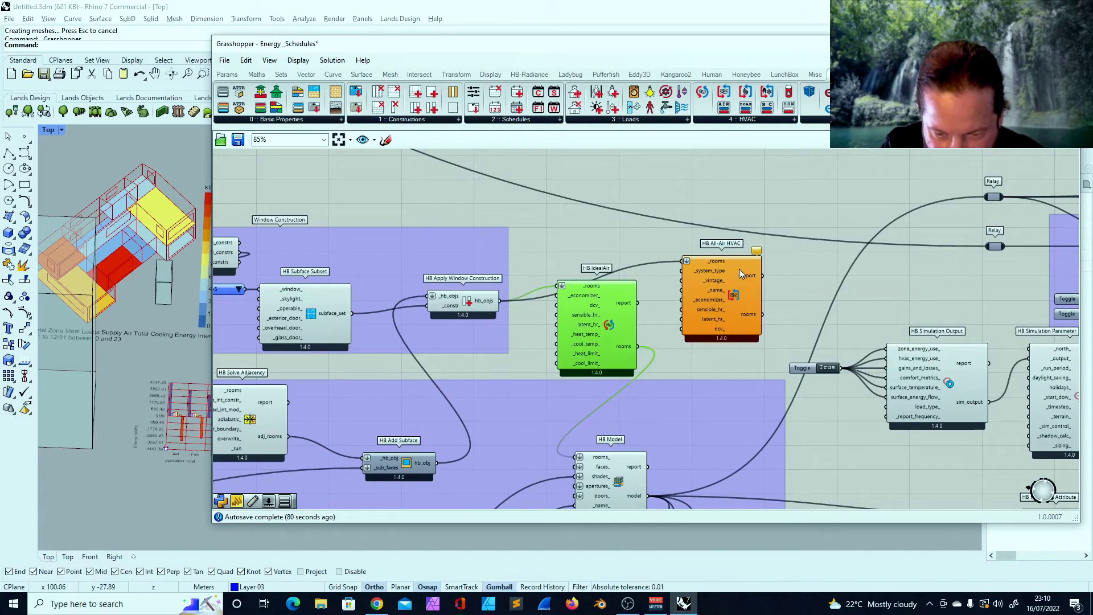
# Place an HB All-Air HVAC Templates component above HB IdealAir and HB All-Air HVAC
pyautogui.scroll(4, 732, 269)
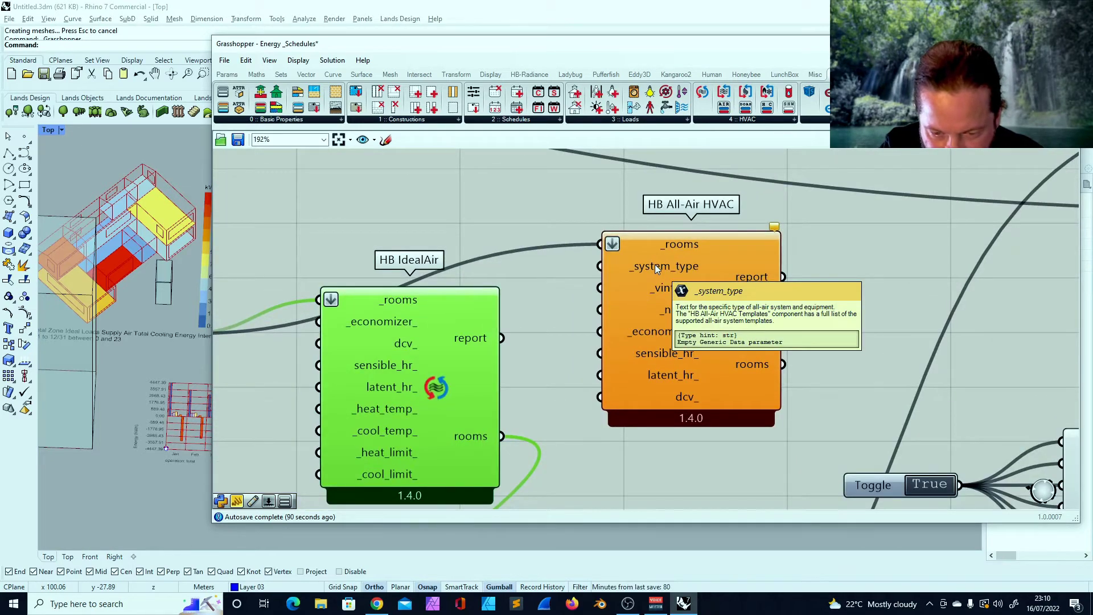
pyautogui.click(729, 119)
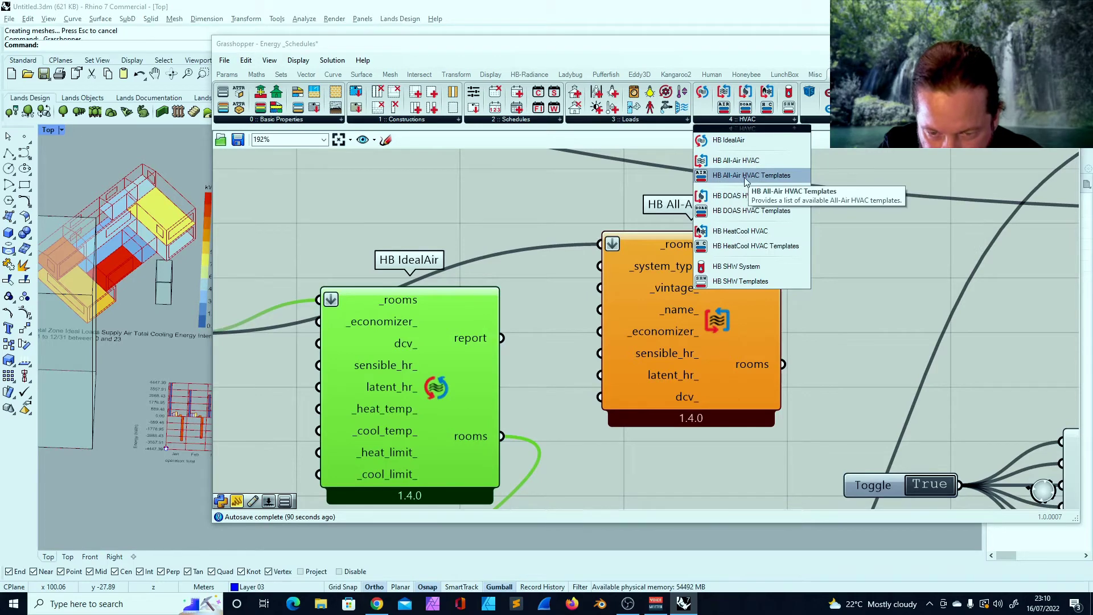
pyautogui.click(764, 178)
pyautogui.click(539, 190)
pyautogui.scroll(-4, 628, 313)
pyautogui.scroll(3, 587, 255)
pyautogui.click(742, 249)
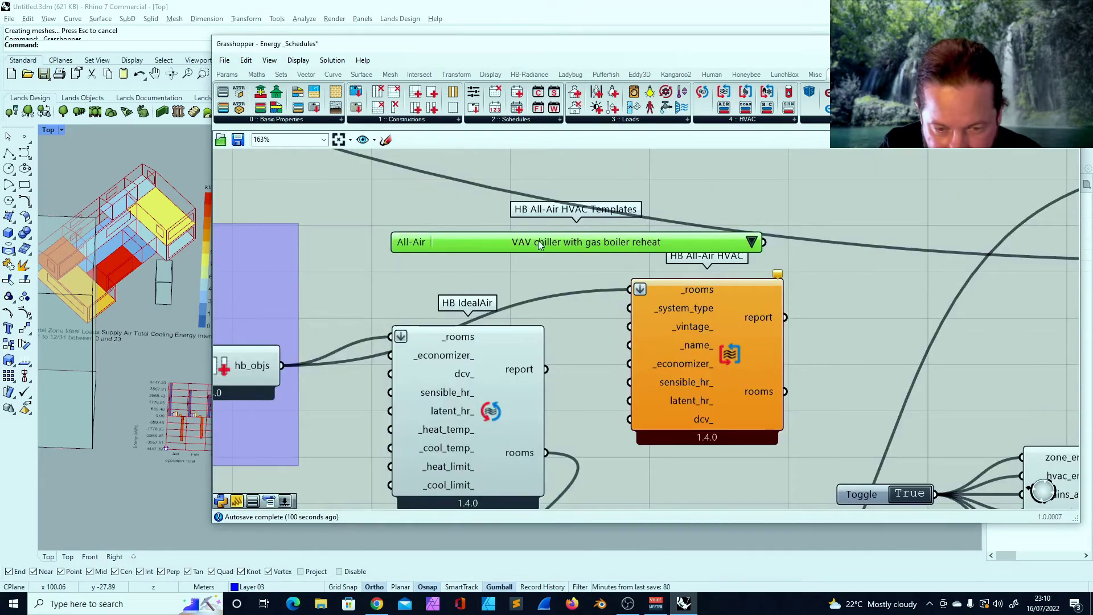
# Choose the VAV air-cooled chiller with gas coil reheat template and connect it to the system_type input of HB All-Air HVAC
pyautogui.click(753, 243)
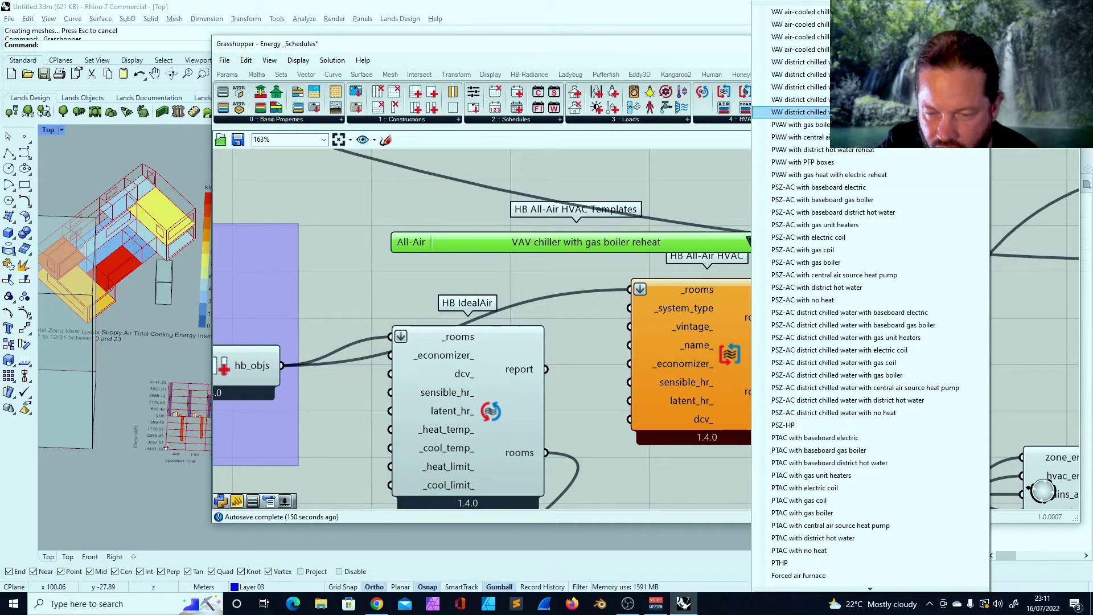
pyautogui.click(870, 2)
pyautogui.scroll(5, 876, 114)
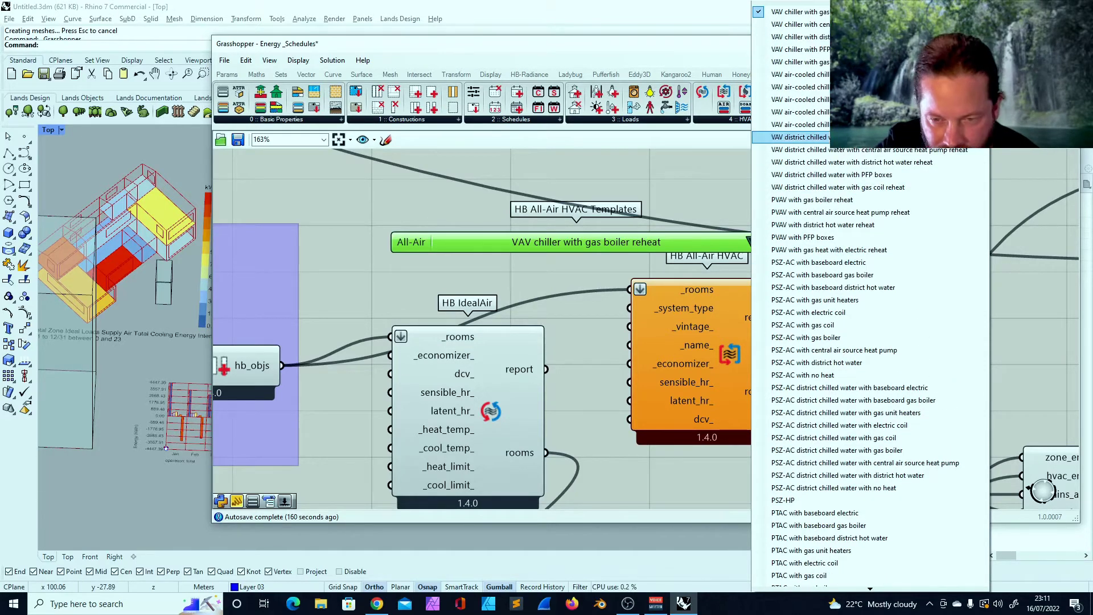
pyautogui.click(883, 125)
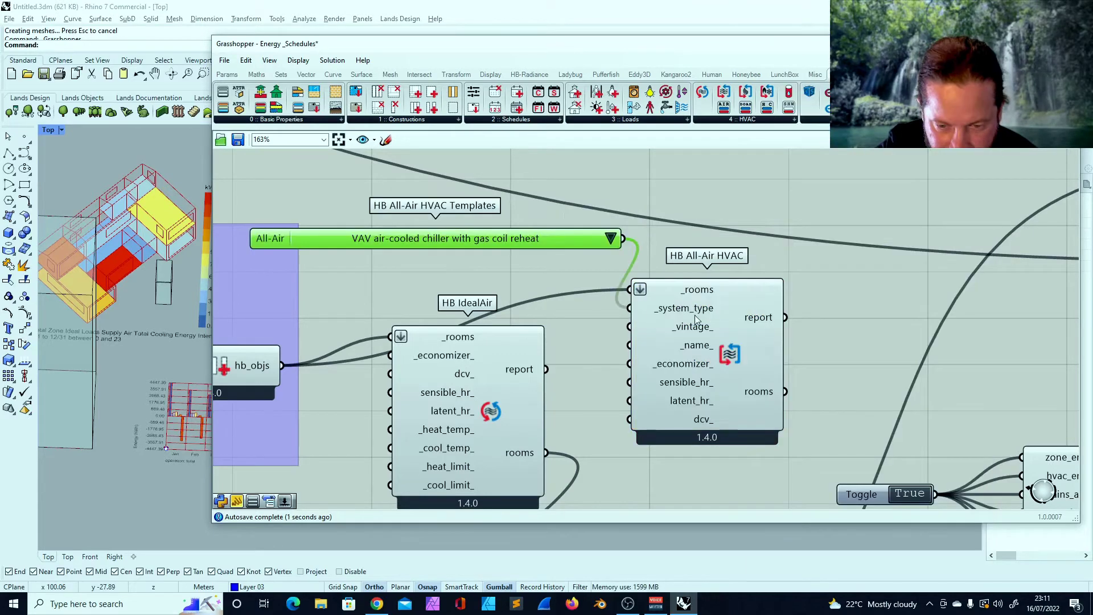
pyautogui.moveTo(566, 239); pyautogui.dragTo(565, 235)
# Connect the rooms output of HB All-Air HVAC to the rooms input of HB Model, replacing the HB IdealAir connection
pyautogui.scroll(-5, 726, 305)
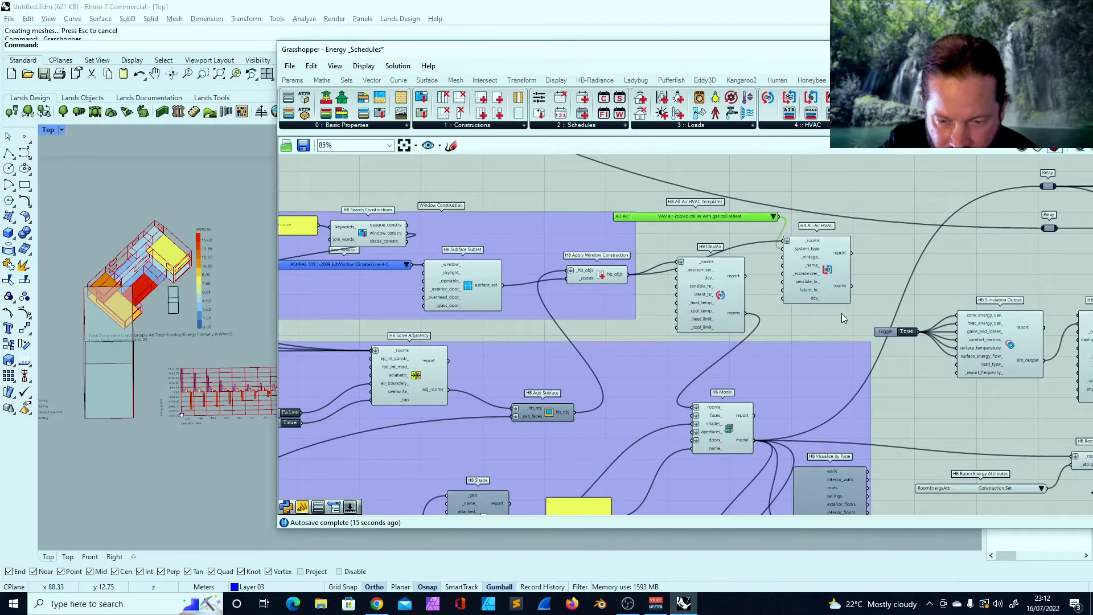
pyautogui.scroll(2, 853, 286)
pyautogui.moveTo(779, 367); pyautogui.dragTo(670, 424)
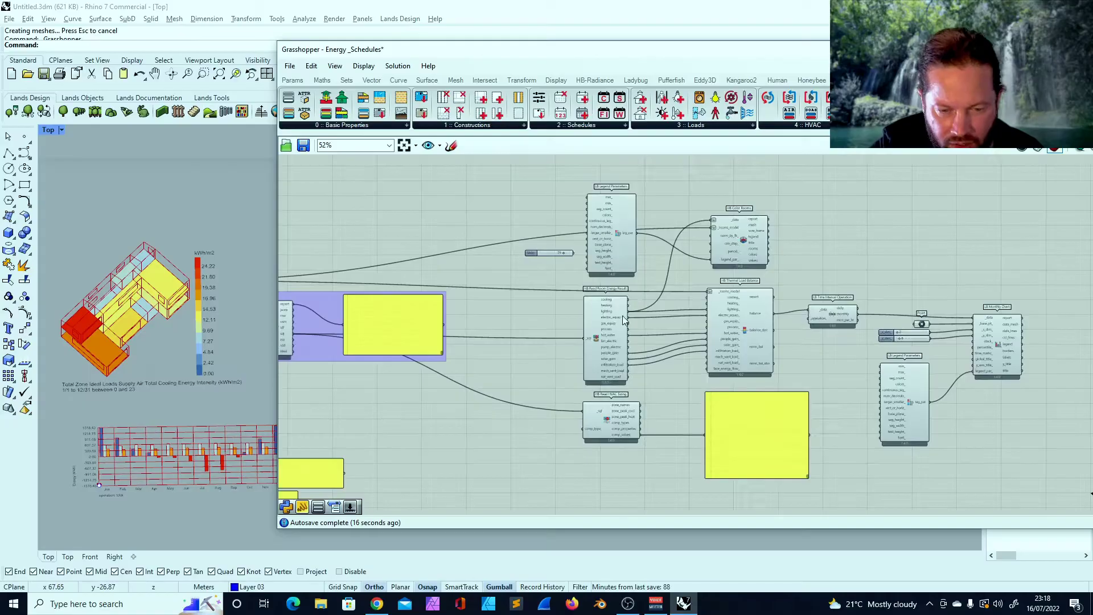
# Move the Grasshopper window aside to uncover the coloured room models and monthly charts in the Rhino viewport
pyautogui.scroll(-10, 638, 291)
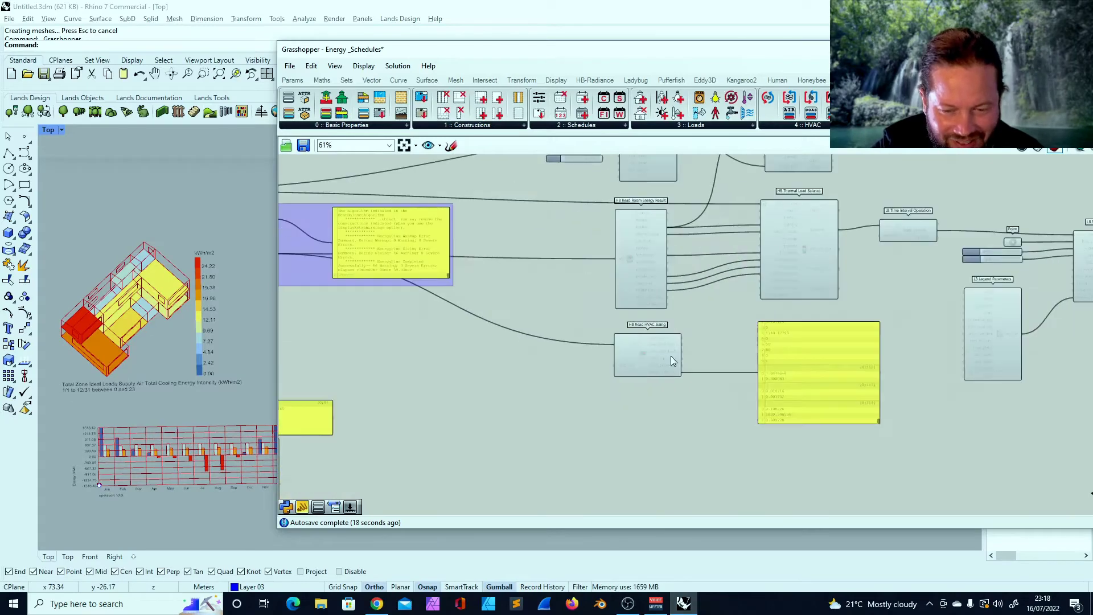
pyautogui.scroll(3, 548, 339)
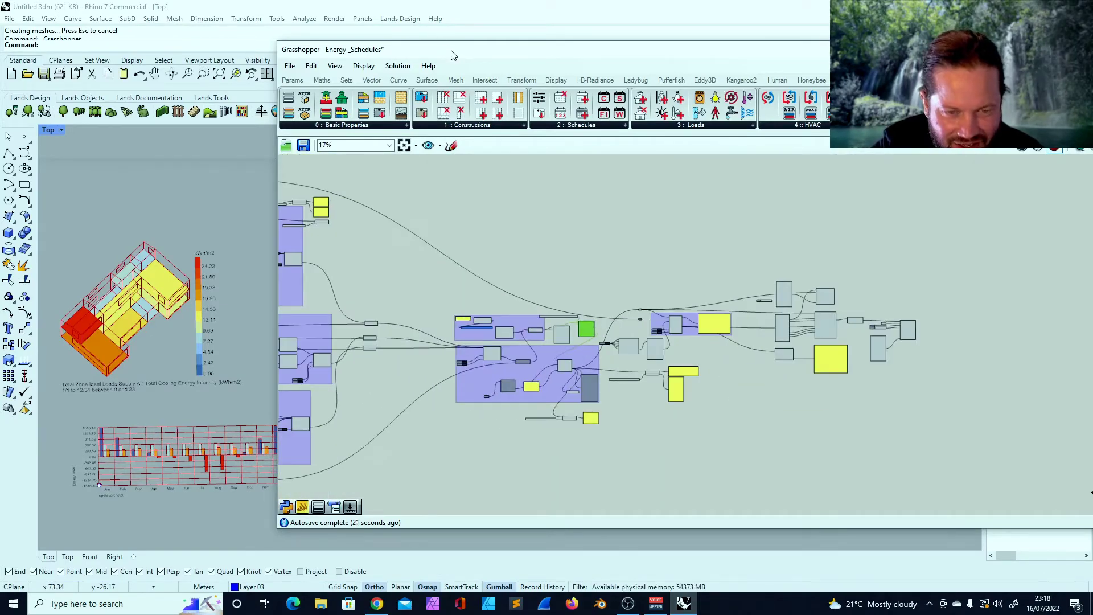
pyautogui.moveTo(452, 55); pyautogui.dragTo(730, 66)
pyautogui.moveTo(408, 268)
pyautogui.mouseDown(button='right')
pyautogui.moveTo(406, 292)
pyautogui.moveTo(381, 263)
pyautogui.moveTo(399, 268)
pyautogui.mouseUp(button='right')
pyautogui.scroll(10, 827, 306)
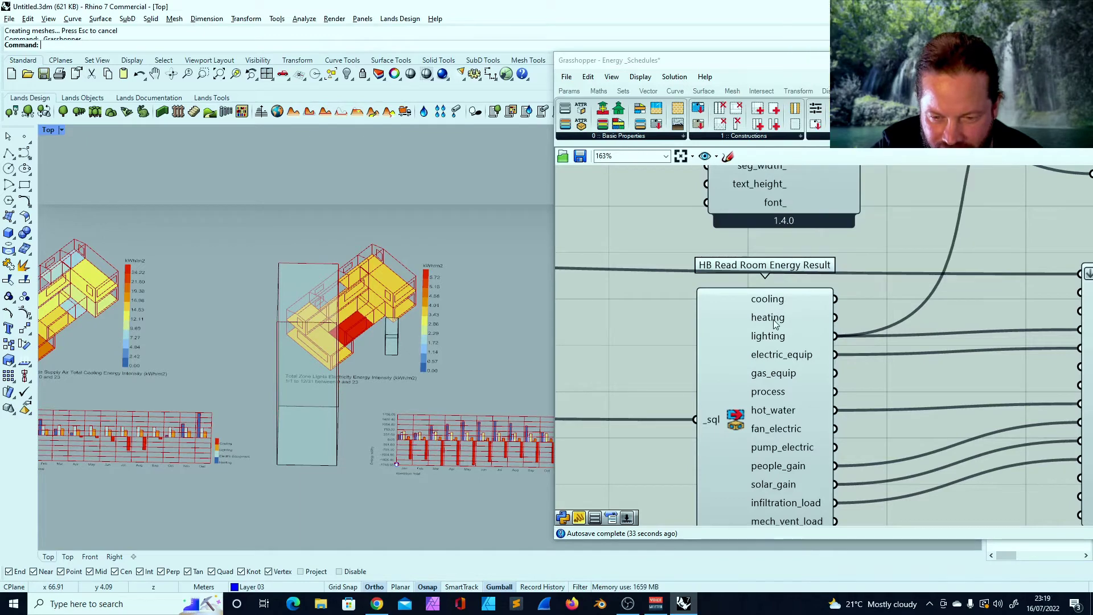
# Examine the cooling, heating and lighting outputs of HB Read Room Energy Result and their connections to HB Thermal Load Balance
pyautogui.moveTo(775, 322)
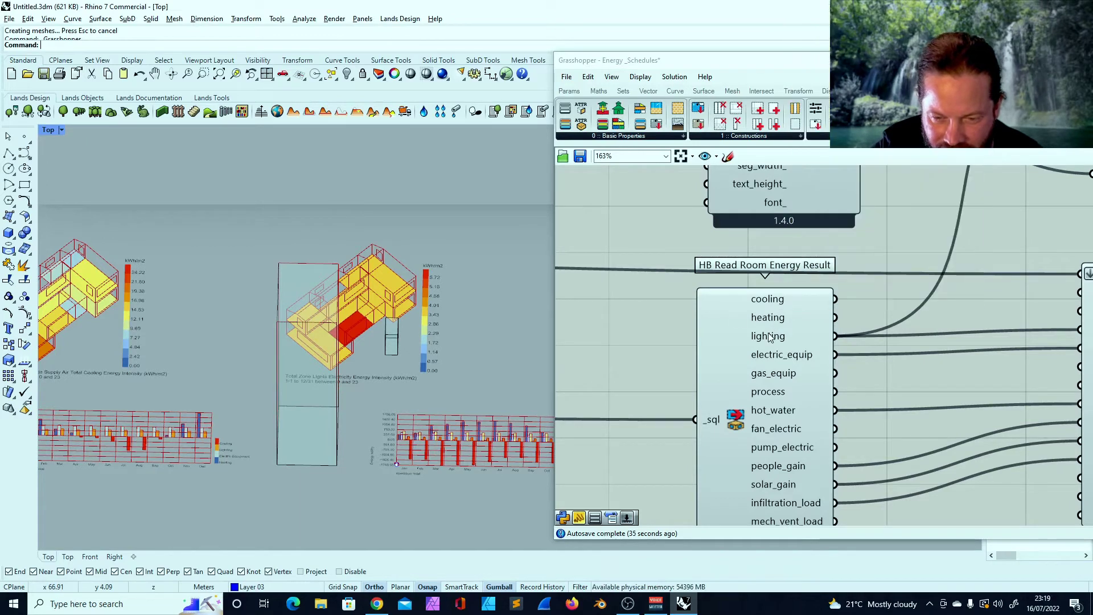
pyautogui.scroll(-3, 786, 316)
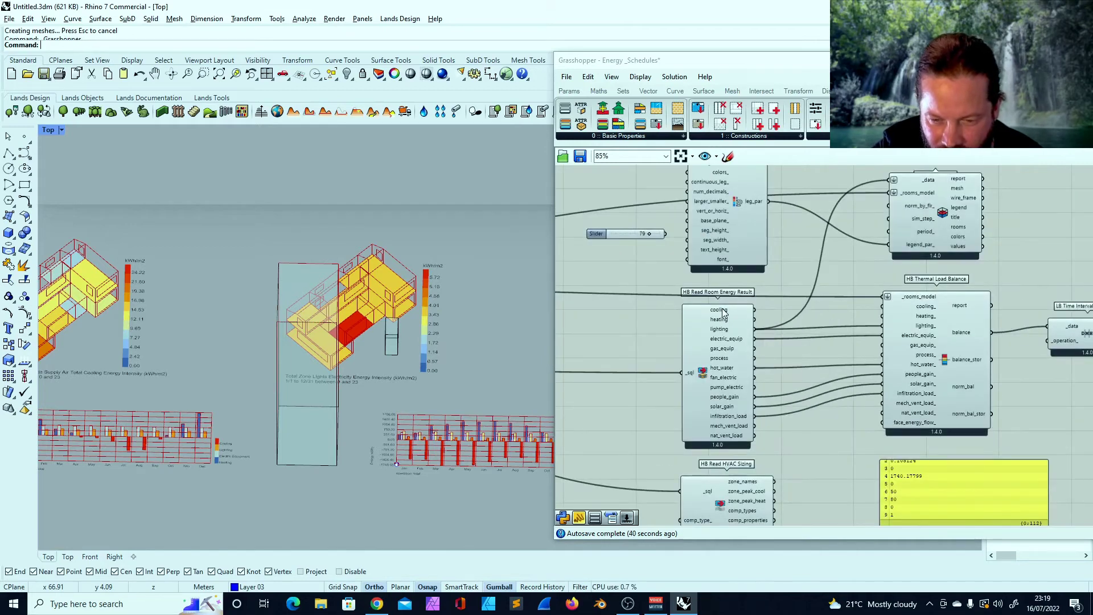
pyautogui.moveTo(733, 315)
pyautogui.scroll(1, 906, 260)
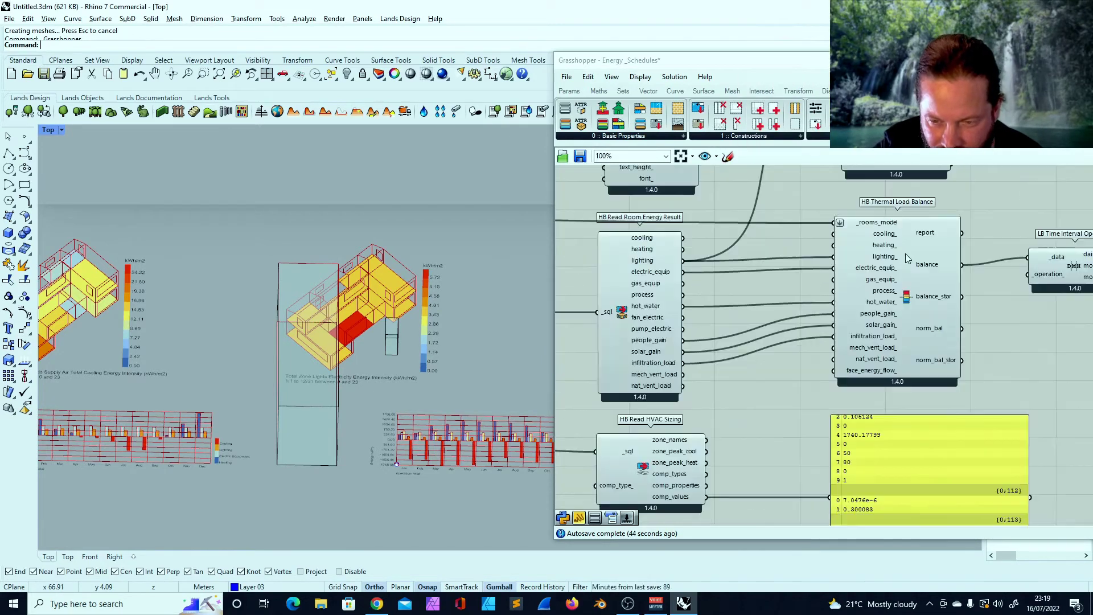
# Connect the cooling output of HB Read Room Energy Result to the panel beside HB Read HVAC Sizing and to HB Thermal Load Balance's cooling input
pyautogui.scroll(-3, 719, 217)
pyautogui.scroll(3, 751, 297)
pyautogui.moveTo(662, 185); pyautogui.dragTo(814, 433)
pyautogui.scroll(-8, 911, 432)
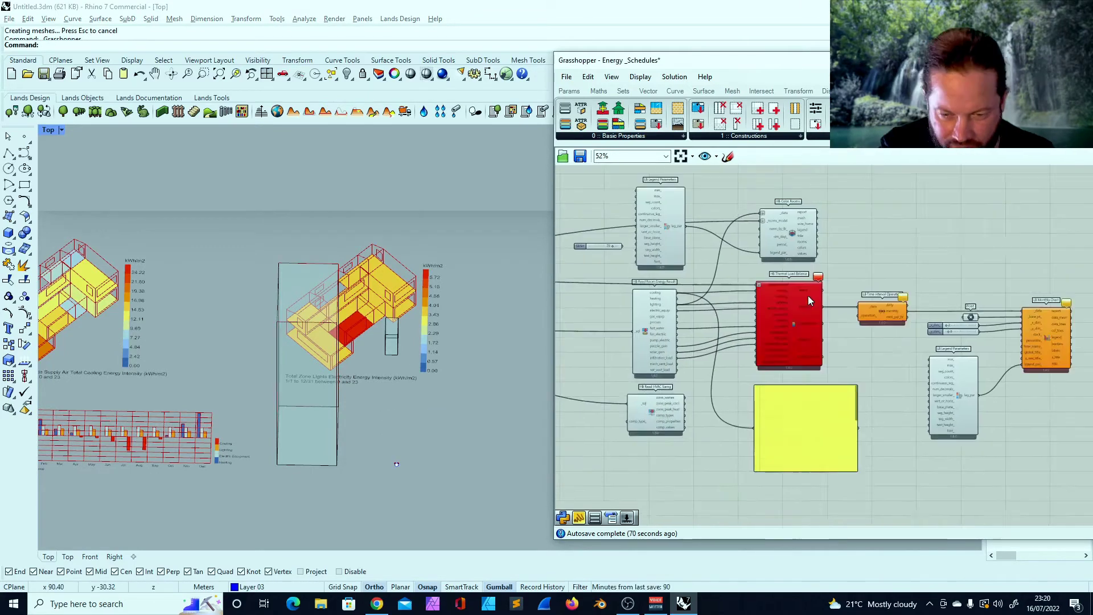
# Review the HVAC section of the definition, the HB Thermal Load Balance component and the list of available HVAC components
pyautogui.scroll(-6, 832, 369)
pyautogui.scroll(4, 731, 366)
pyautogui.scroll(6, 770, 275)
pyautogui.scroll(-2, 796, 282)
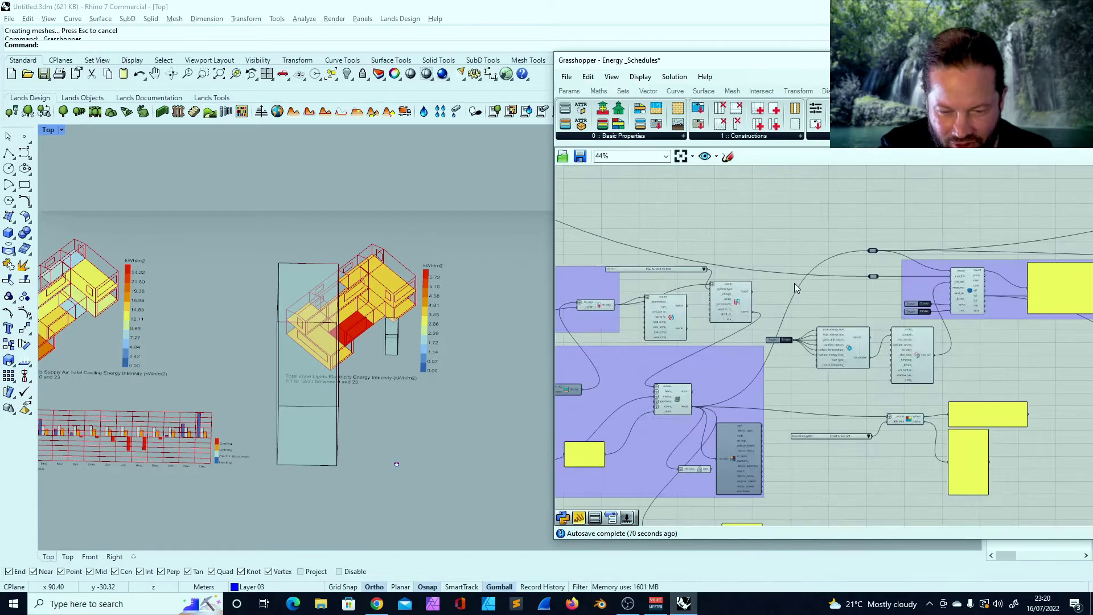
pyautogui.scroll(3, 721, 272)
pyautogui.scroll(3, 933, 255)
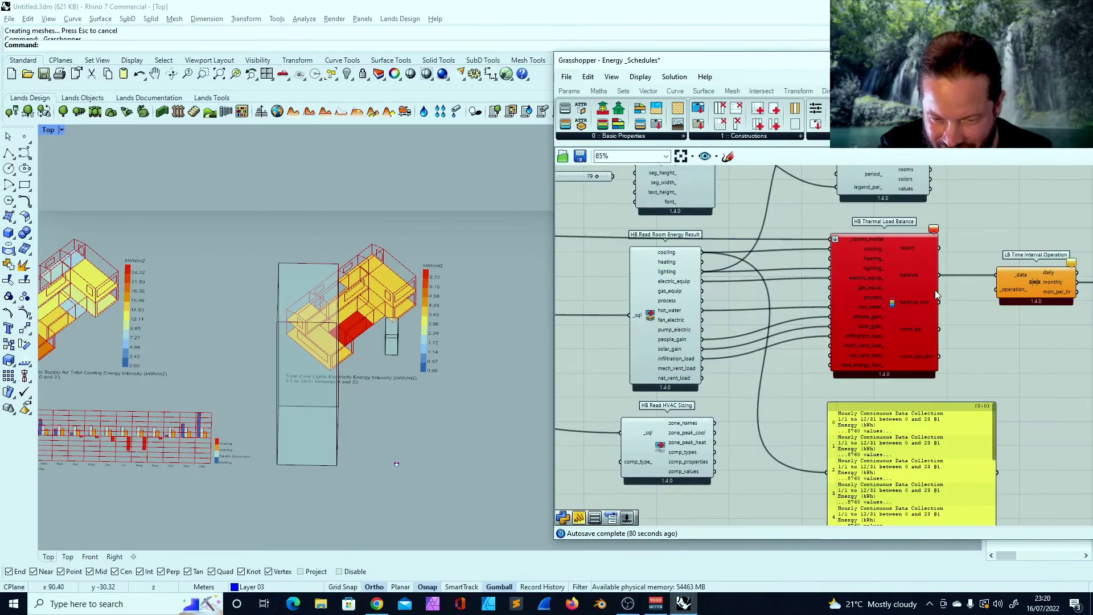
pyautogui.scroll(-4, 981, 344)
pyautogui.moveTo(930, 65); pyautogui.dragTo(743, 47)
pyautogui.click(888, 123)
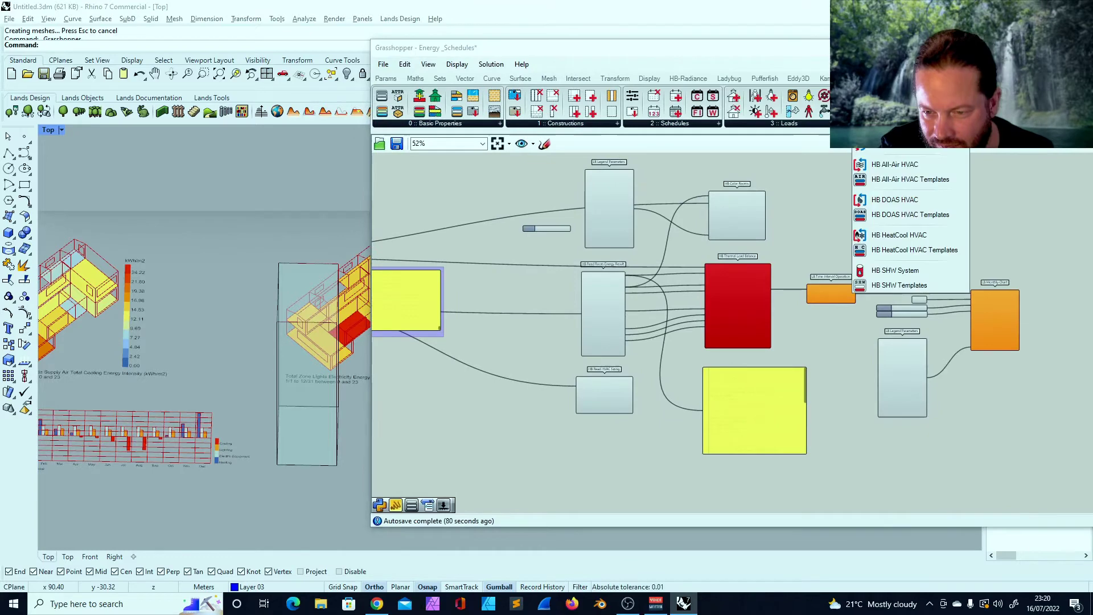
pyautogui.click(1004, 210)
# Examine the cooling data output by HB Read Room Energy Result and its link to HB Thermal Load Balance
pyautogui.scroll(-5, 920, 249)
pyautogui.scroll(6, 830, 261)
pyautogui.click(790, 259)
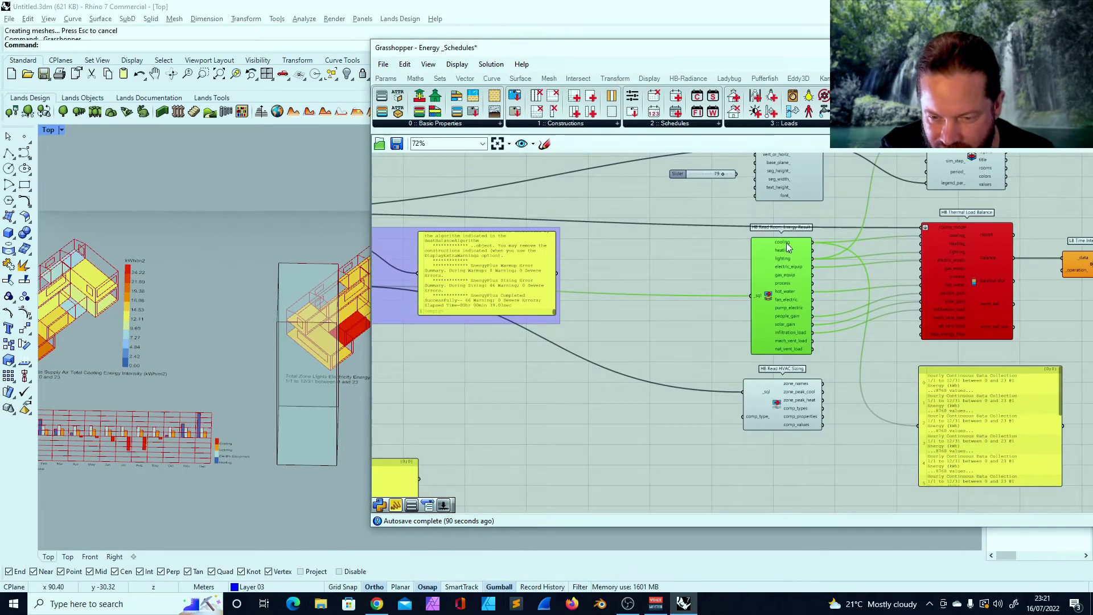
pyautogui.moveTo(787, 242)
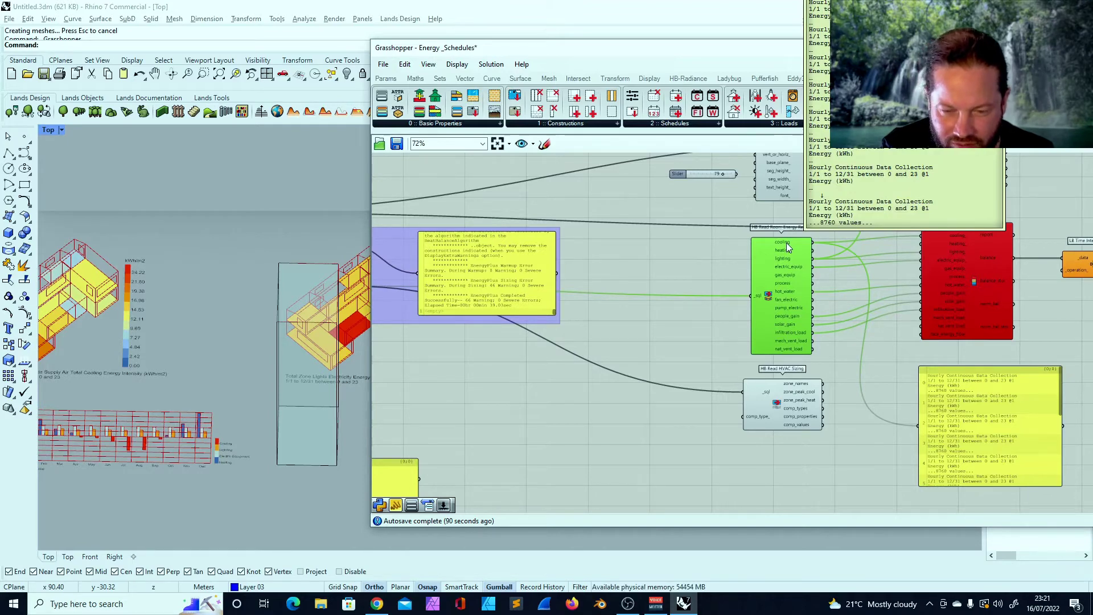
pyautogui.scroll(3, 785, 244)
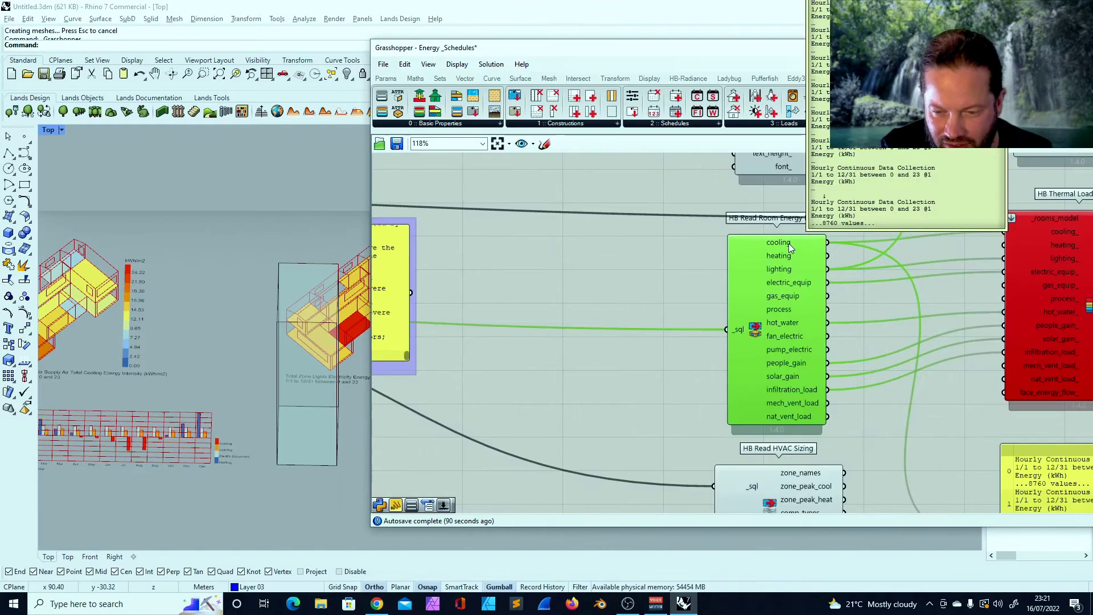
pyautogui.moveTo(1061, 233)
pyautogui.moveTo(1061, 233); pyautogui.dragTo(954, 248, button='right')
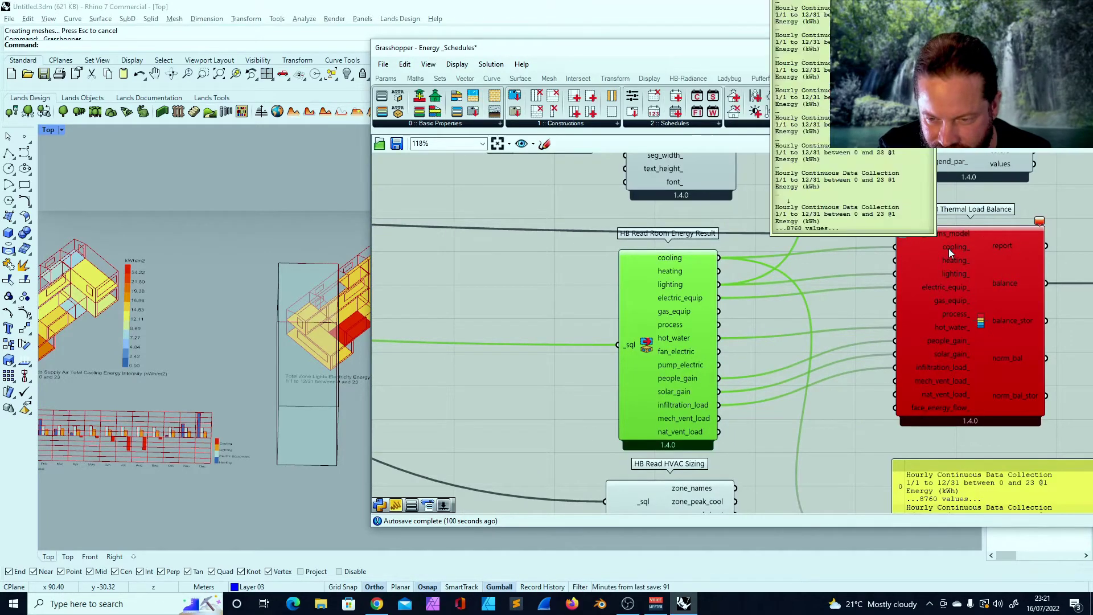
# Disconnect the cooling input of HB Thermal Load Balance from HB Read Room Energy Result
pyautogui.rightClick(676, 260)
pyautogui.moveTo(740, 293)
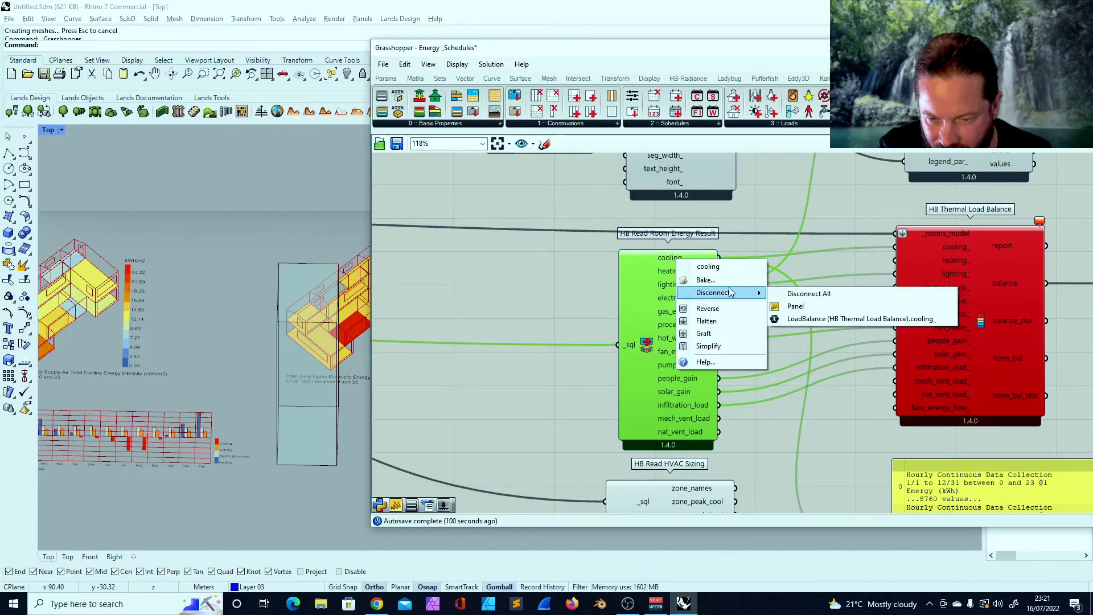
pyautogui.rightClick(959, 246)
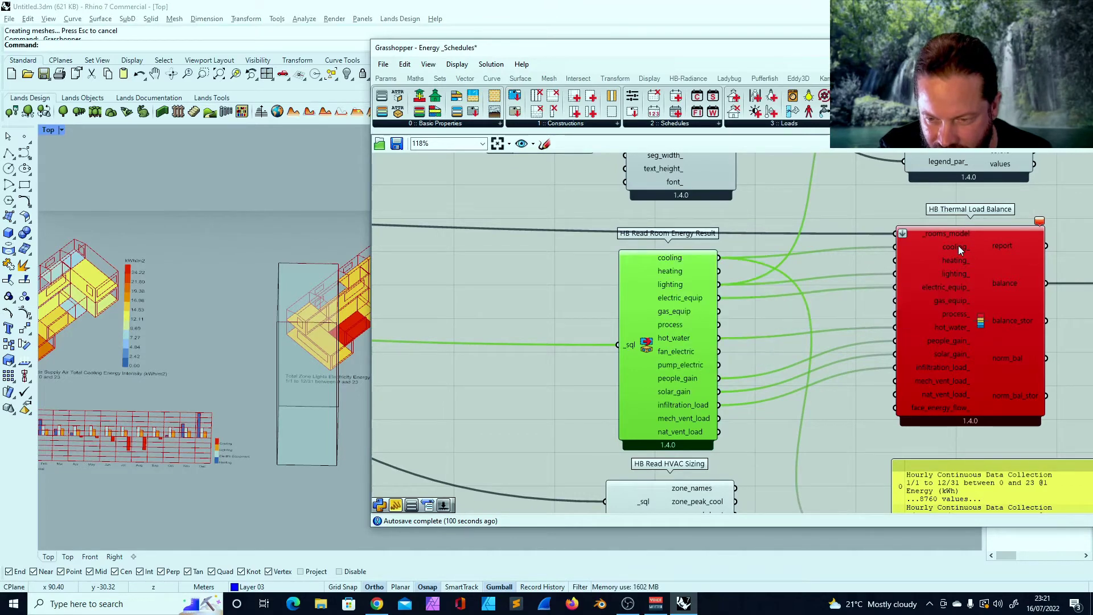
pyautogui.moveTo(1005, 294)
pyautogui.click(888, 306)
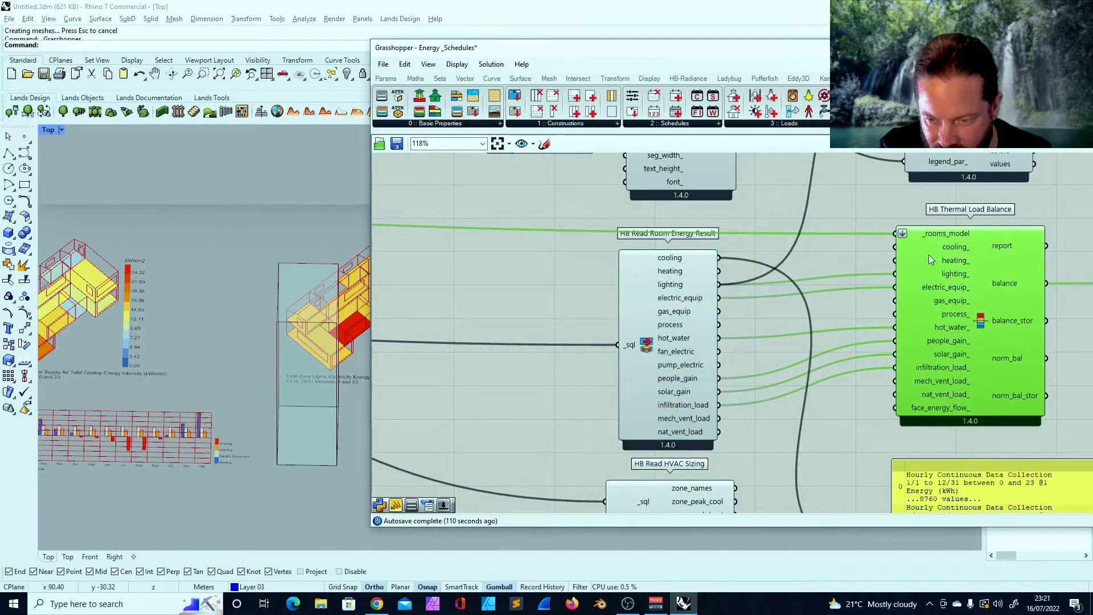
# Shift the Grasshopper window and compare the outputs of HB Read Room Energy Result with those of HB Read HVAC Sizing
pyautogui.moveTo(544, 50); pyautogui.dragTo(581, 46)
pyautogui.scroll(-1, 794, 292)
pyautogui.moveTo(795, 293); pyautogui.dragTo(727, 260, button='right')
pyautogui.moveTo(649, 258); pyautogui.dragTo(636, 262)
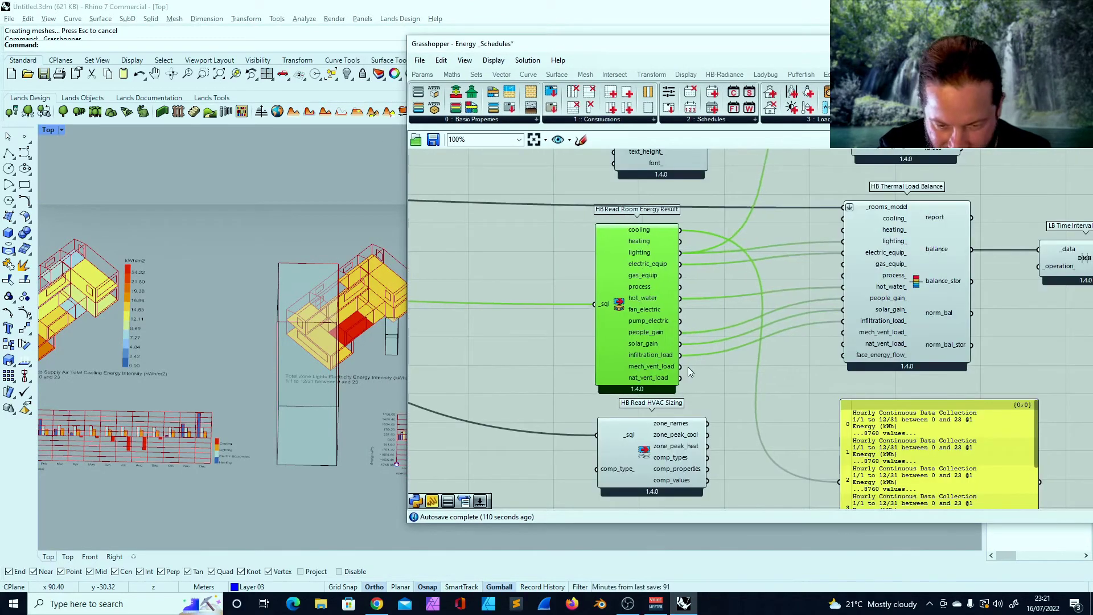
pyautogui.click(658, 425)
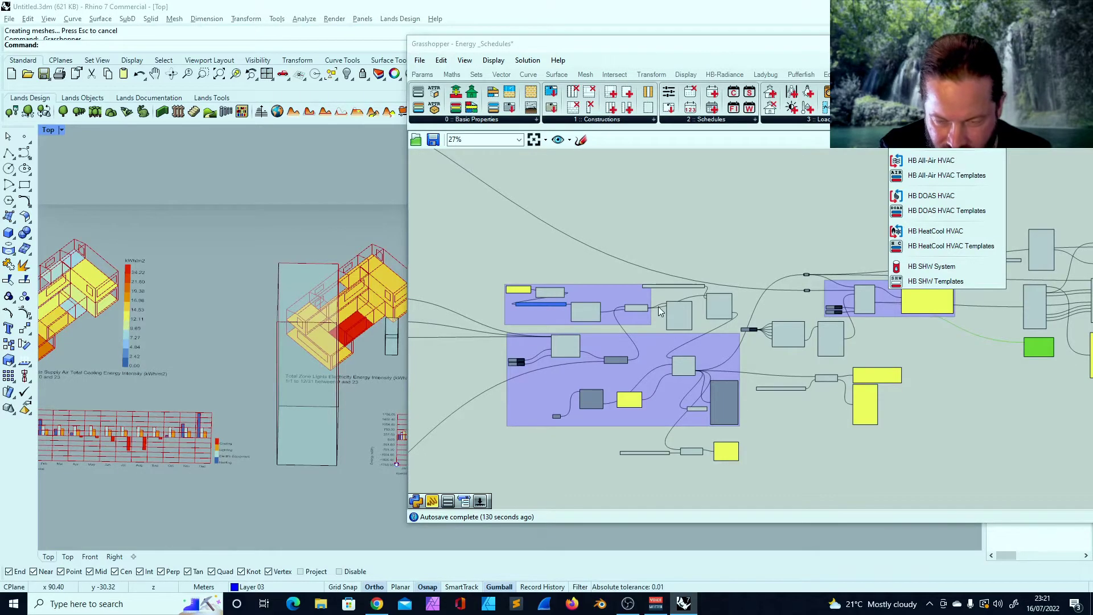
# Examine how HB Apply Window Construction, HB IdealAir, HB All-Air HVAC and HB Model are connected
pyautogui.scroll(-3, 603, 287)
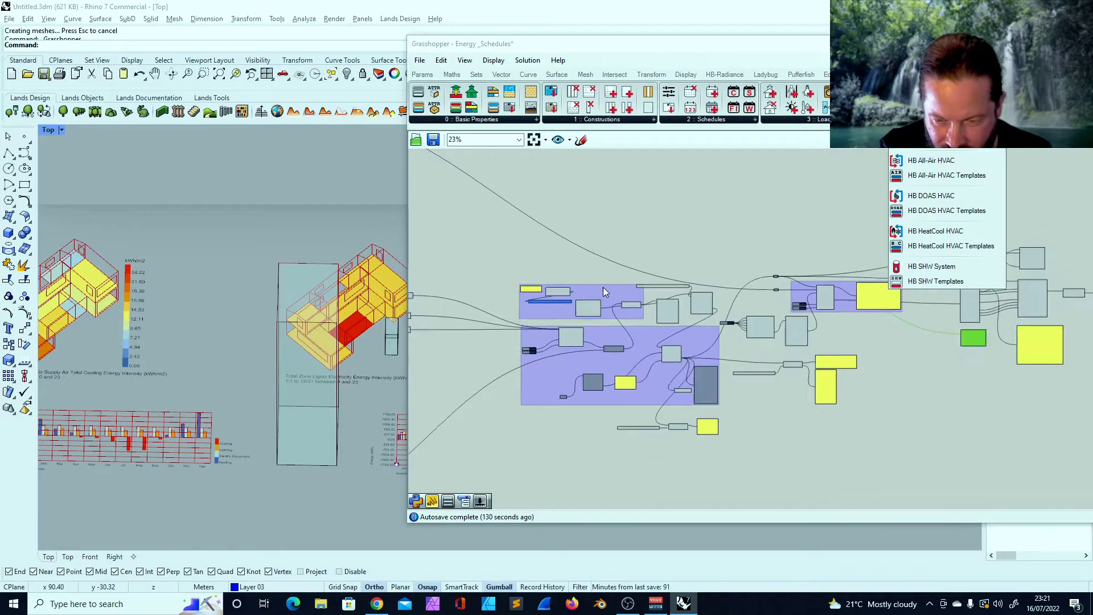
pyautogui.scroll(3, 797, 296)
pyautogui.scroll(-3, 798, 296)
pyautogui.scroll(5, 665, 294)
pyautogui.scroll(5, 664, 293)
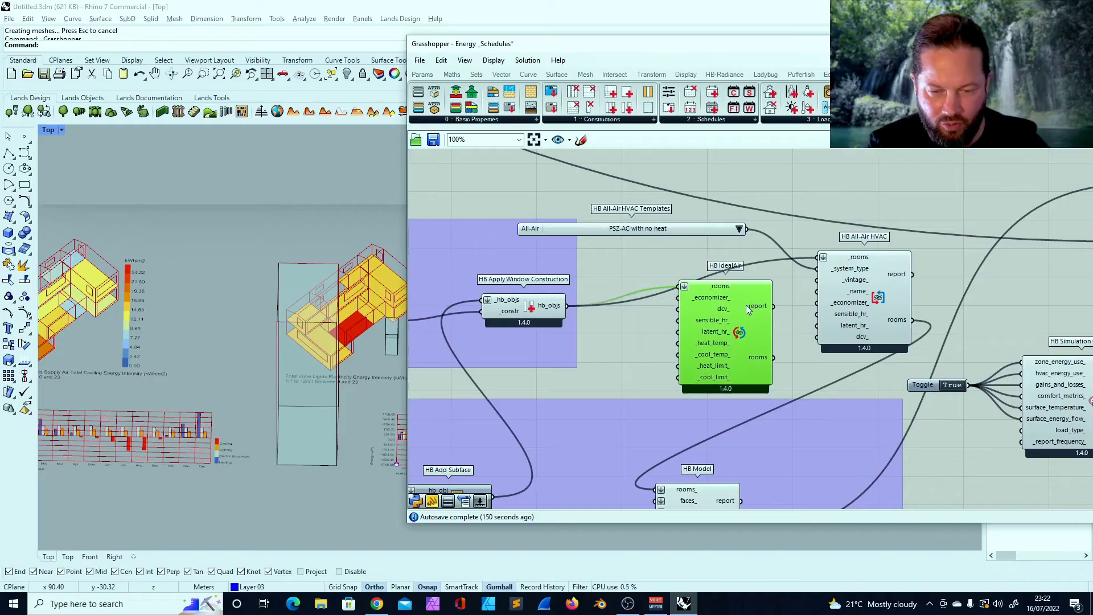
# Space out HB IdealAir, HB All-Air HVAC Templates and HB All-Air HVAC on the canvas and review the available All-Air templates
pyautogui.moveTo(758, 309); pyautogui.dragTo(693, 338)
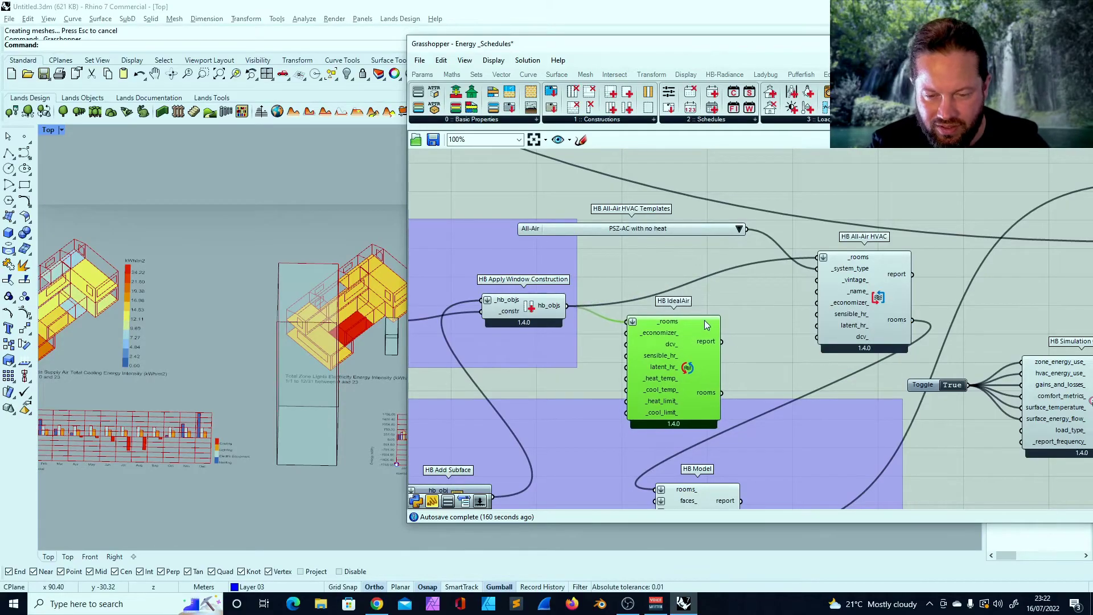
pyautogui.click(721, 230)
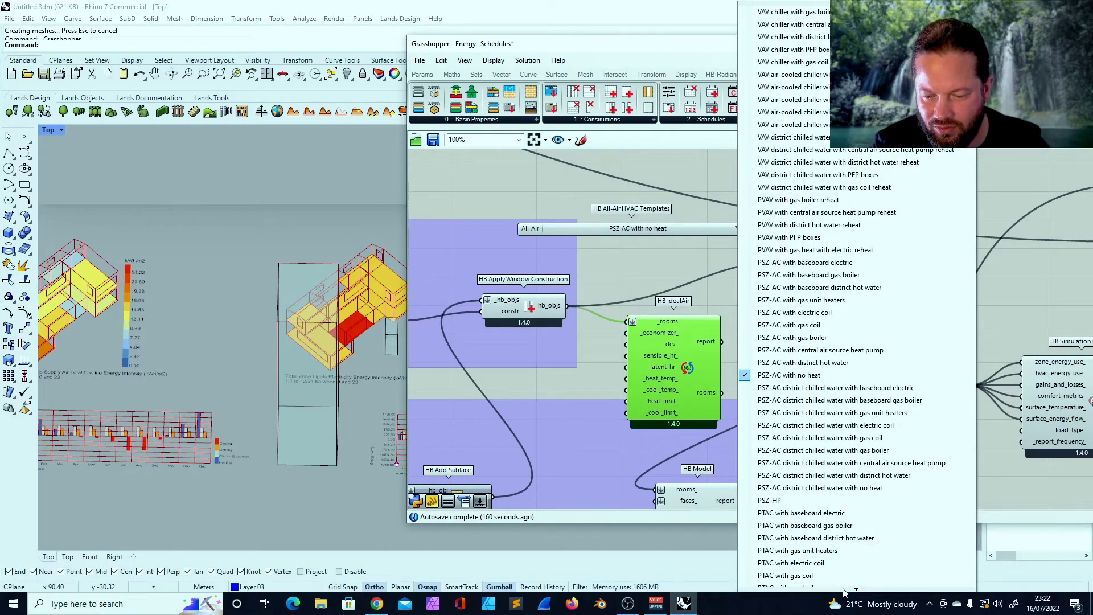
pyautogui.click(664, 275)
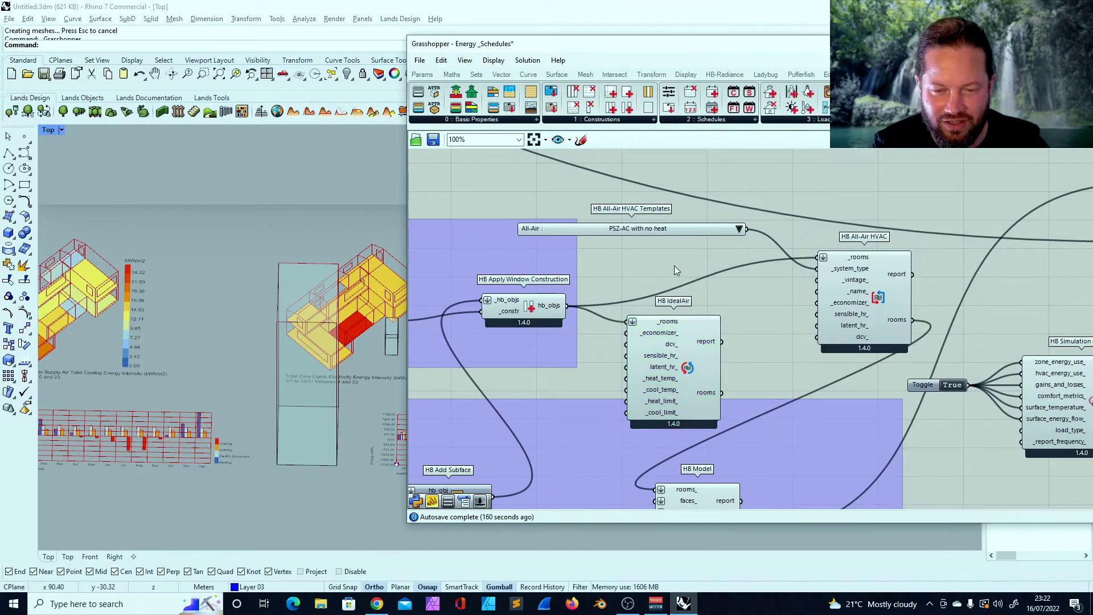
pyautogui.click(708, 229)
pyautogui.moveTo(709, 231)
pyautogui.mouseDown()
pyautogui.moveTo(738, 241)
pyautogui.moveTo(714, 235)
pyautogui.mouseUp()
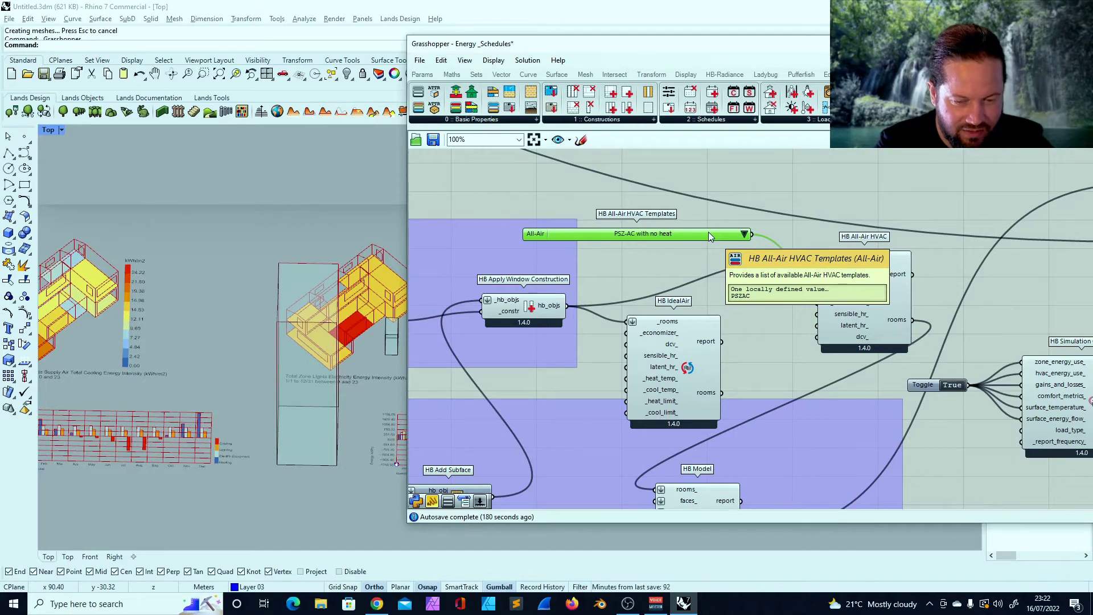
pyautogui.moveTo(875, 268); pyautogui.dragTo(844, 268)
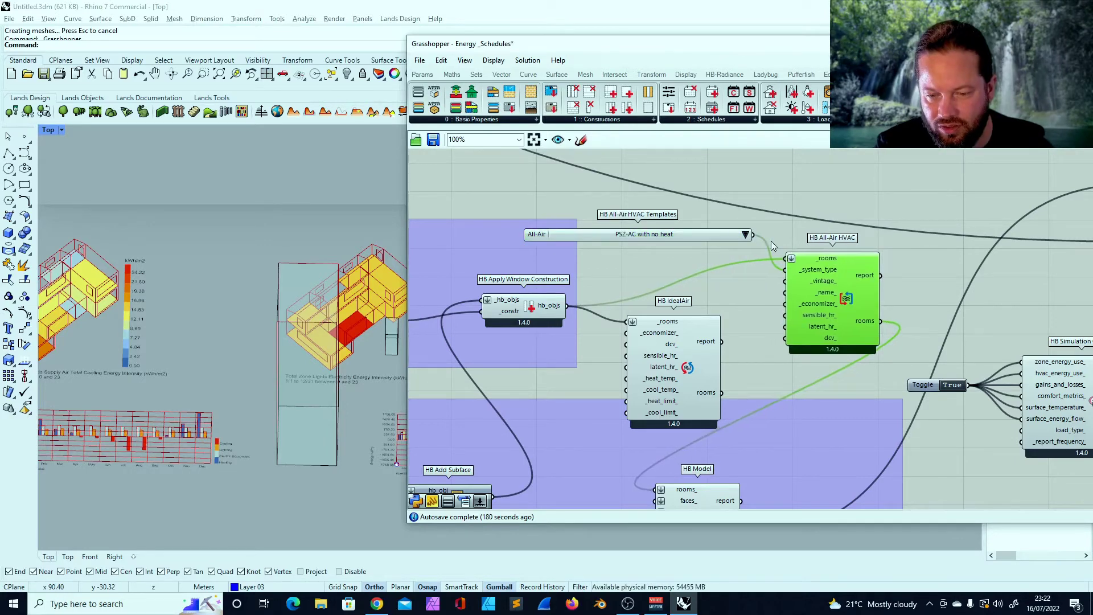
pyautogui.click(718, 235)
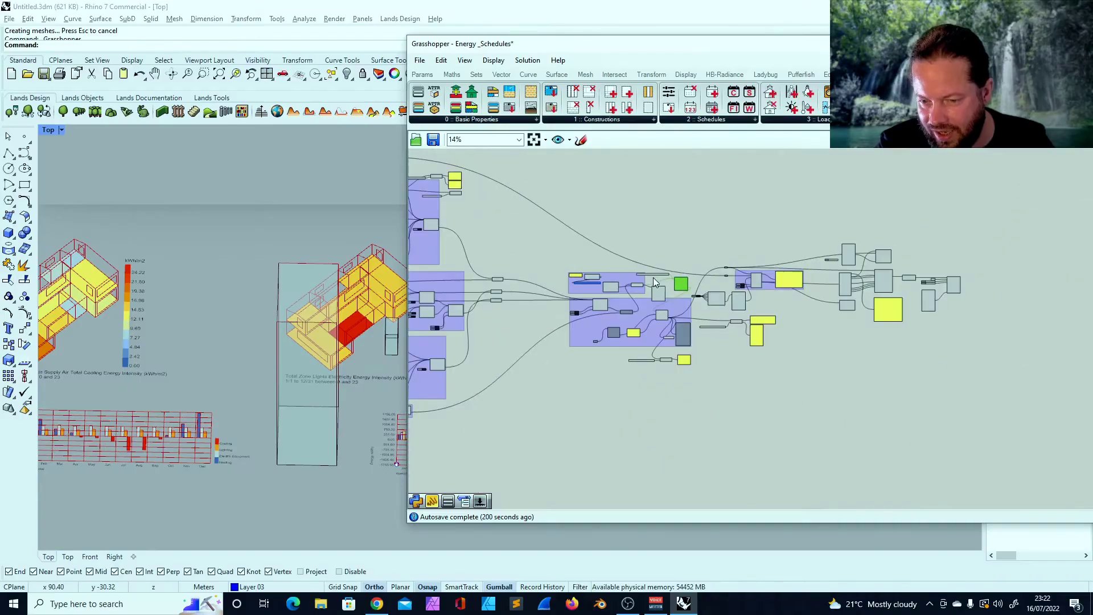
# Examine the outputs of HB Read Room Energy Result and their links to HB Thermal Load Balance
pyautogui.scroll(-3, 809, 283)
pyautogui.scroll(2, 708, 278)
pyautogui.scroll(5, 708, 274)
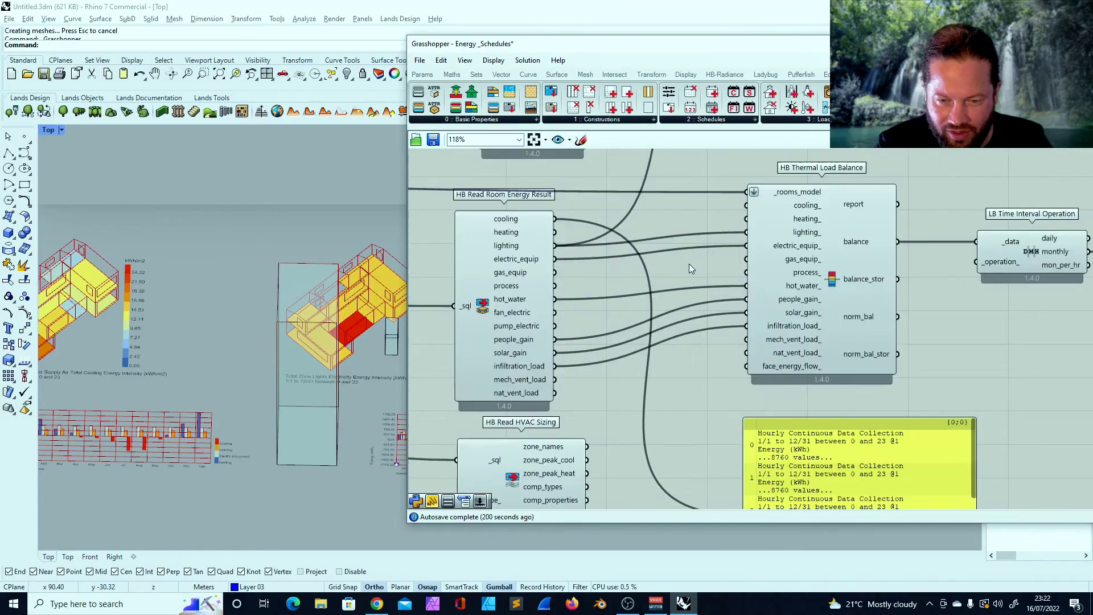
pyautogui.scroll(-4, 665, 251)
pyautogui.scroll(3, 624, 258)
pyautogui.moveTo(619, 261); pyautogui.dragTo(586, 246)
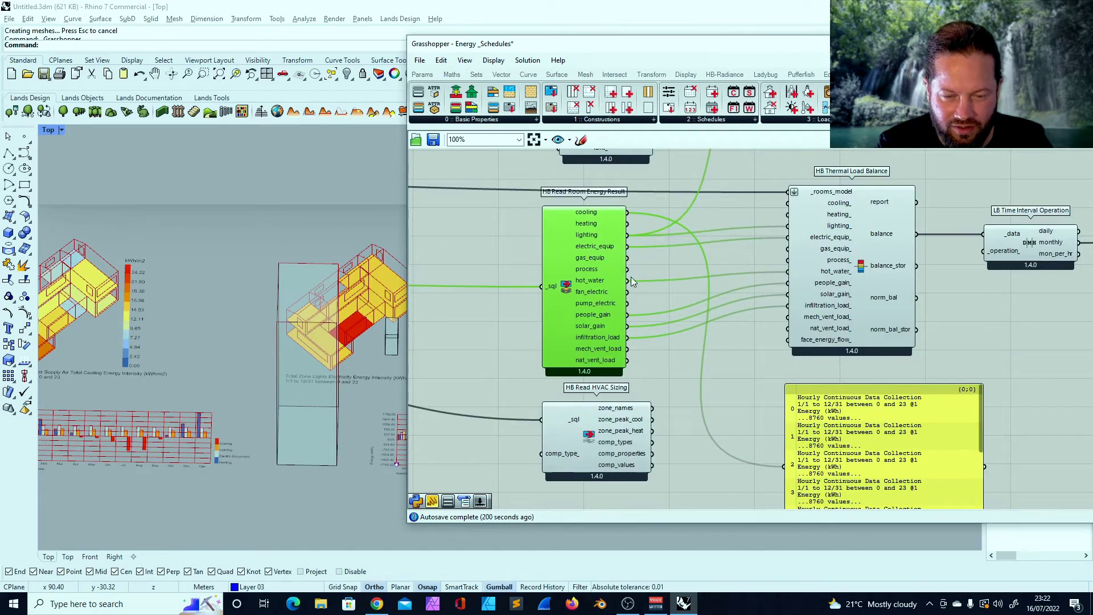
# Examine HB All-Air HVAC and the template feeding its system_type input
pyautogui.scroll(-4, 797, 331)
pyautogui.scroll(4, 703, 296)
pyautogui.click(703, 296)
pyautogui.scroll(-3, 720, 298)
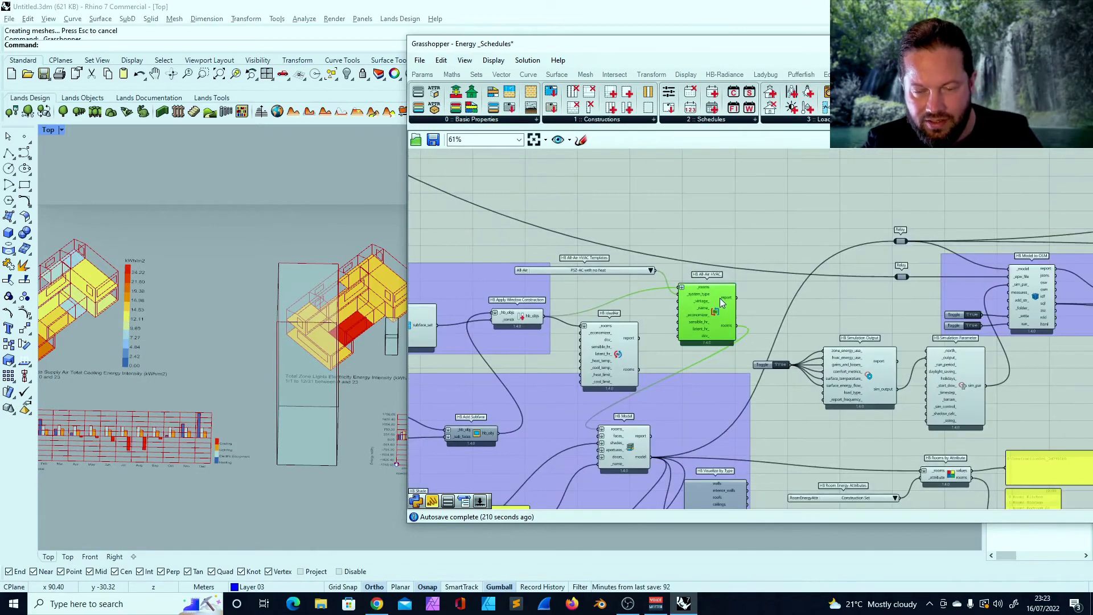
pyautogui.scroll(4, 643, 291)
pyautogui.scroll(-1, 668, 254)
pyautogui.click(668, 254)
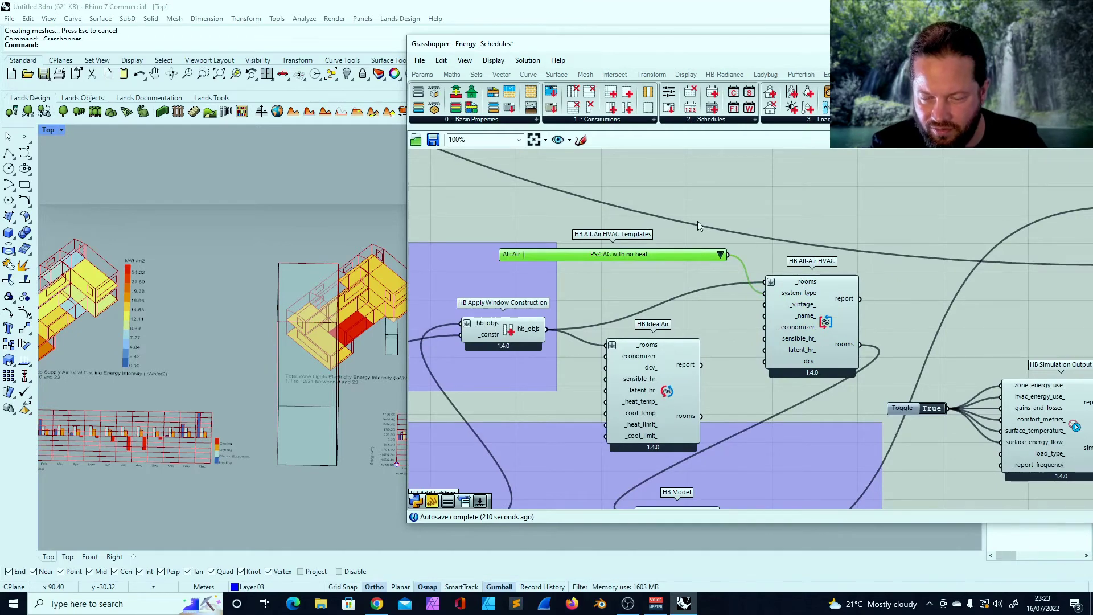
pyautogui.click(823, 300)
pyautogui.moveTo(826, 303)
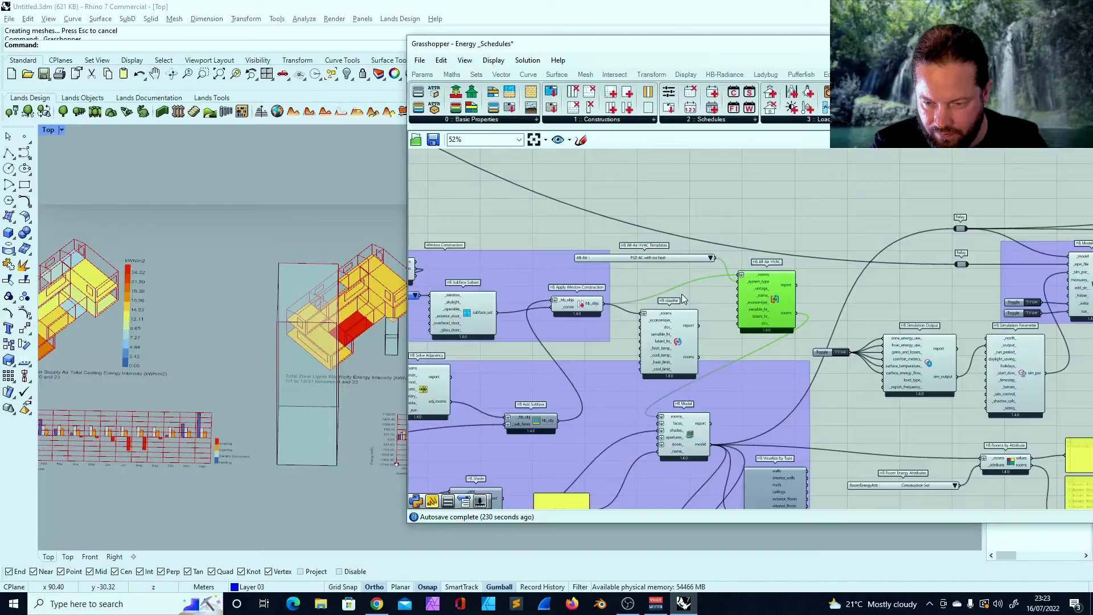
# Examine the inputs of HB Thermal Load Balance and the zone_peak_cool output of HB Read HVAC Sizing
pyautogui.scroll(-2, 1024, 329)
pyautogui.scroll(5, 883, 291)
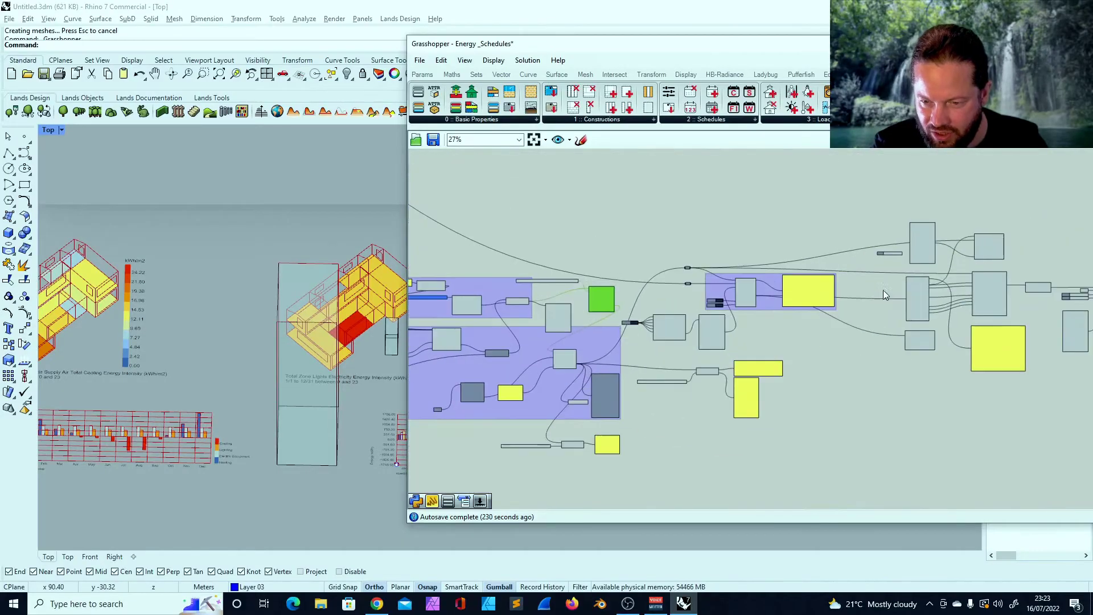
pyautogui.scroll(3, 950, 311)
pyautogui.scroll(-4, 832, 286)
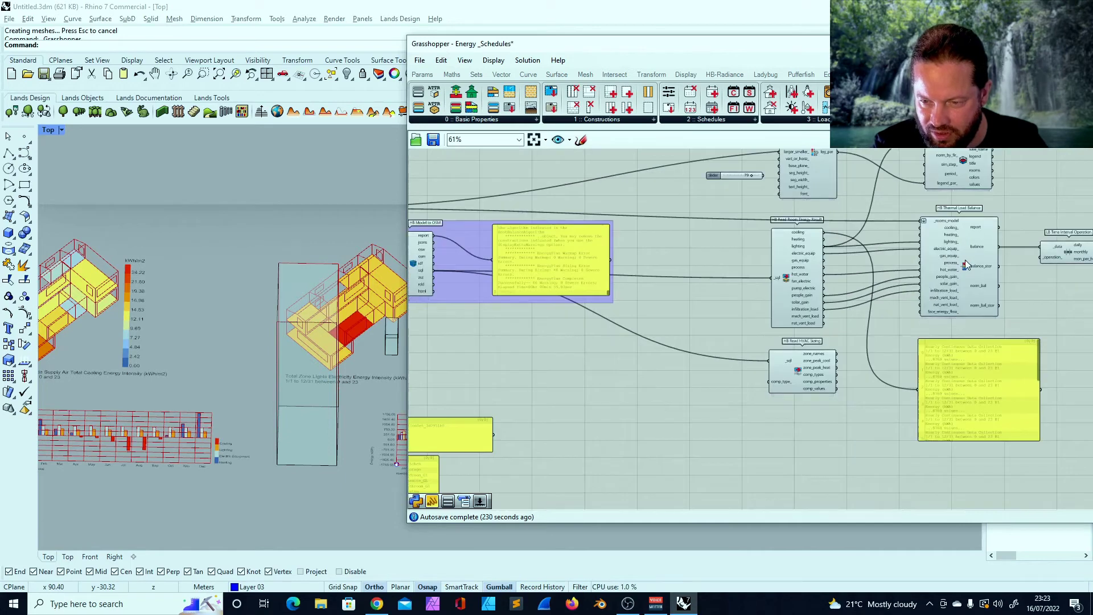
pyautogui.scroll(2, 965, 260)
pyautogui.click(966, 250)
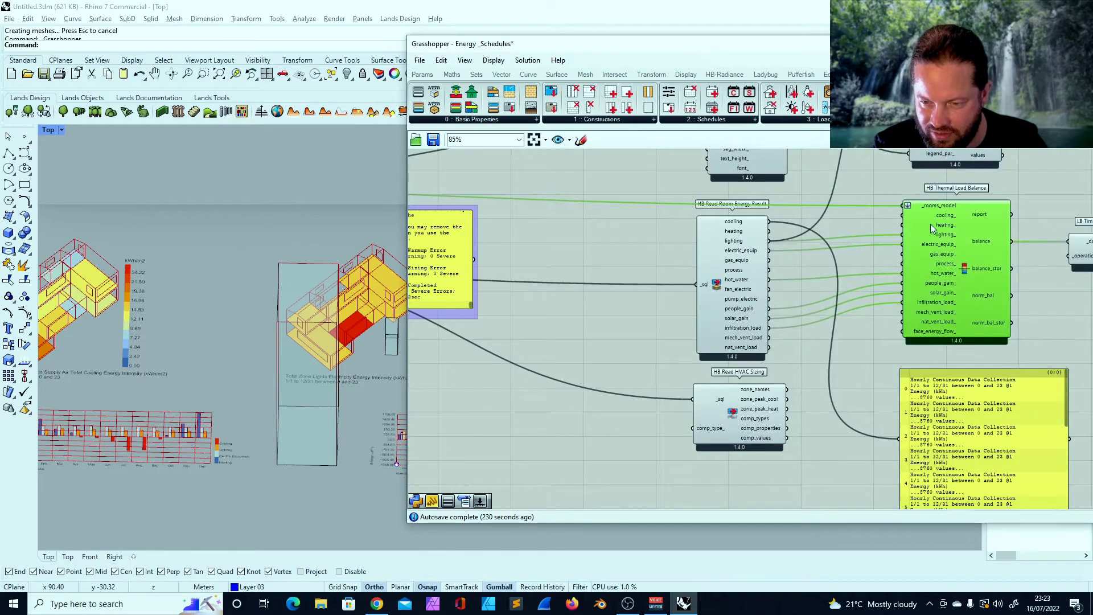
pyautogui.scroll(2, 841, 448)
pyautogui.scroll(-3, 786, 400)
pyautogui.scroll(2, 889, 235)
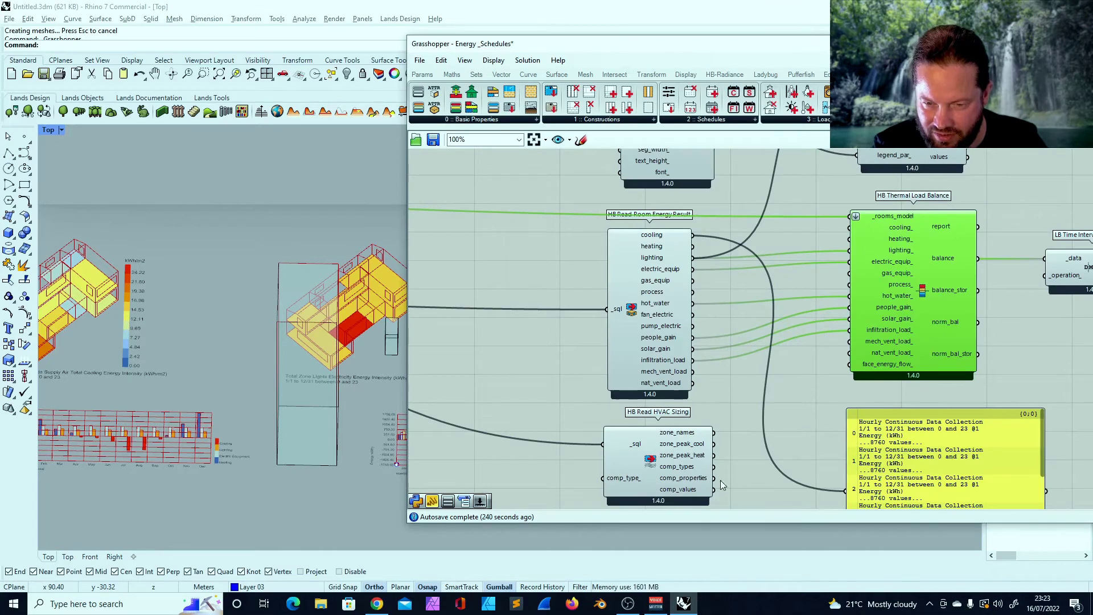
pyautogui.moveTo(678, 468); pyautogui.dragTo(673, 468)
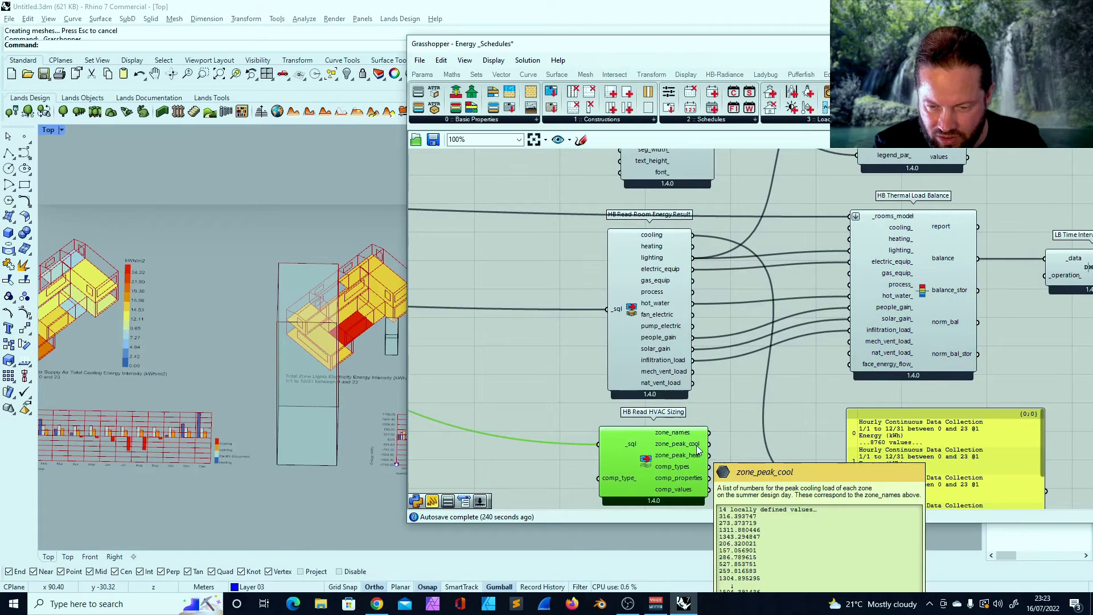
pyautogui.scroll(-4, 863, 404)
pyautogui.scroll(-3, 863, 404)
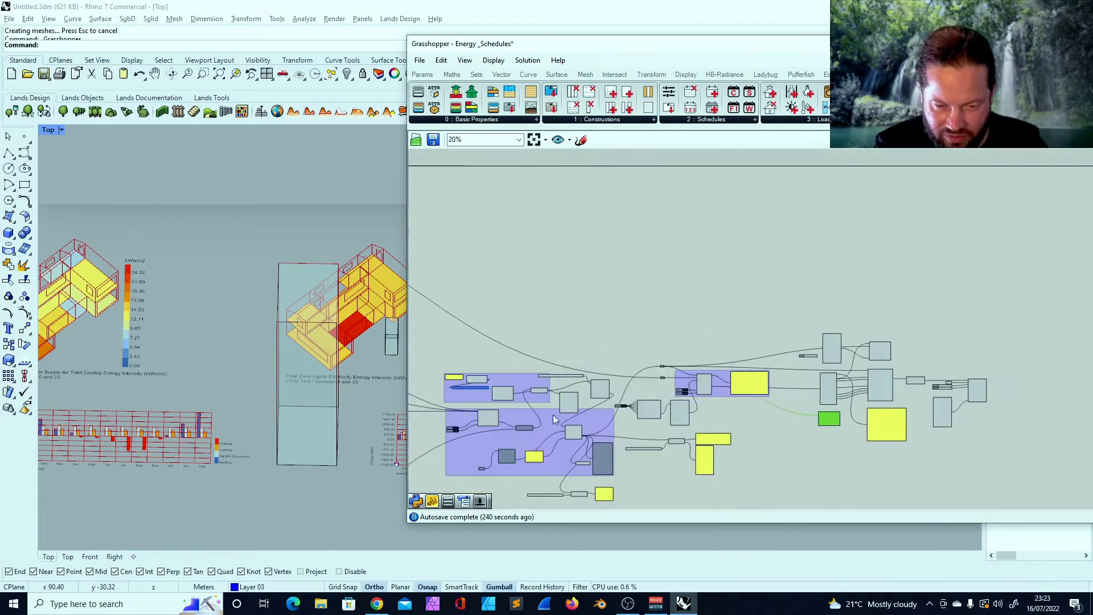
# Remove HB IdealAir and move HB All-Air HVAC and its templates list into its place beside HB Apply Window Construction
pyautogui.scroll(5, 551, 415)
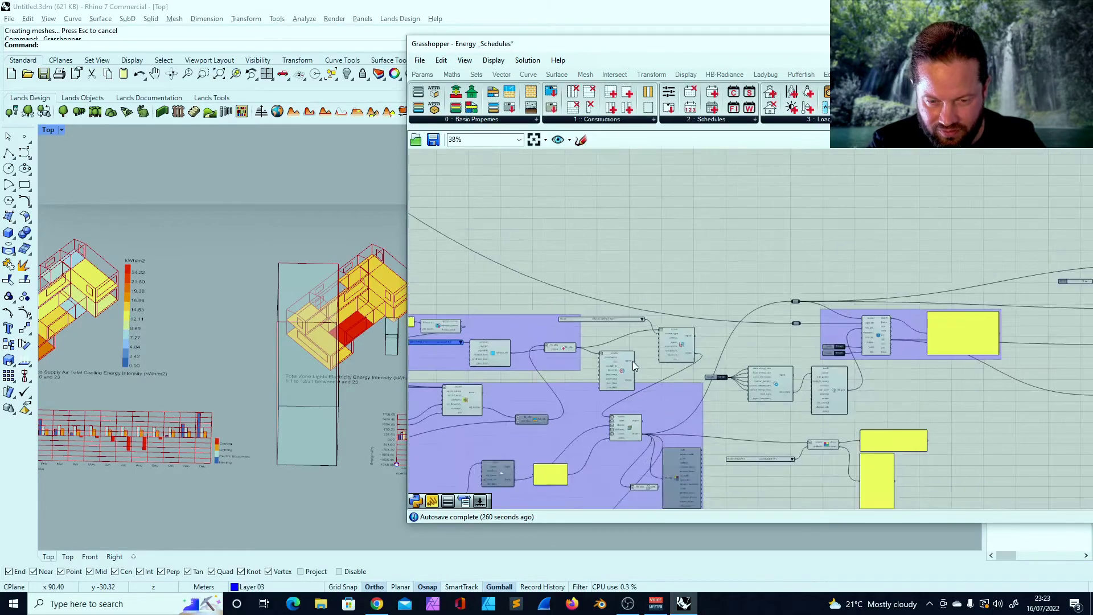
pyautogui.moveTo(656, 331); pyautogui.dragTo(629, 337)
pyautogui.moveTo(614, 268); pyautogui.dragTo(593, 234)
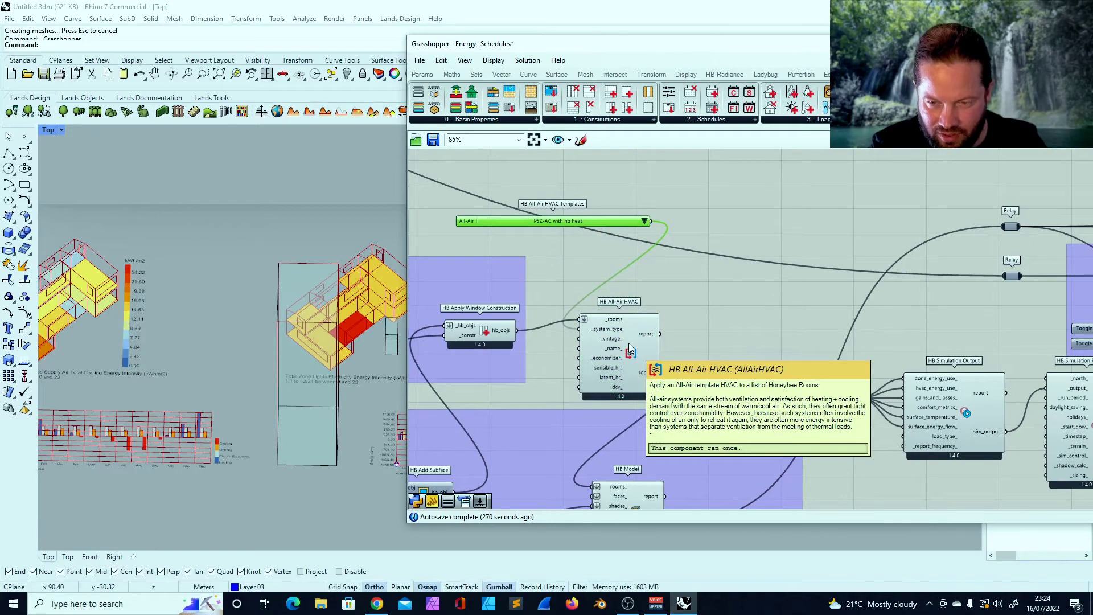
# Place an HB DOAS HVAC component beside HB All-Air HVAC and read its description
pyautogui.click(931, 92)
pyautogui.click(703, 292)
pyautogui.scroll(3, 675, 304)
pyautogui.moveTo(746, 269); pyautogui.dragTo(786, 323)
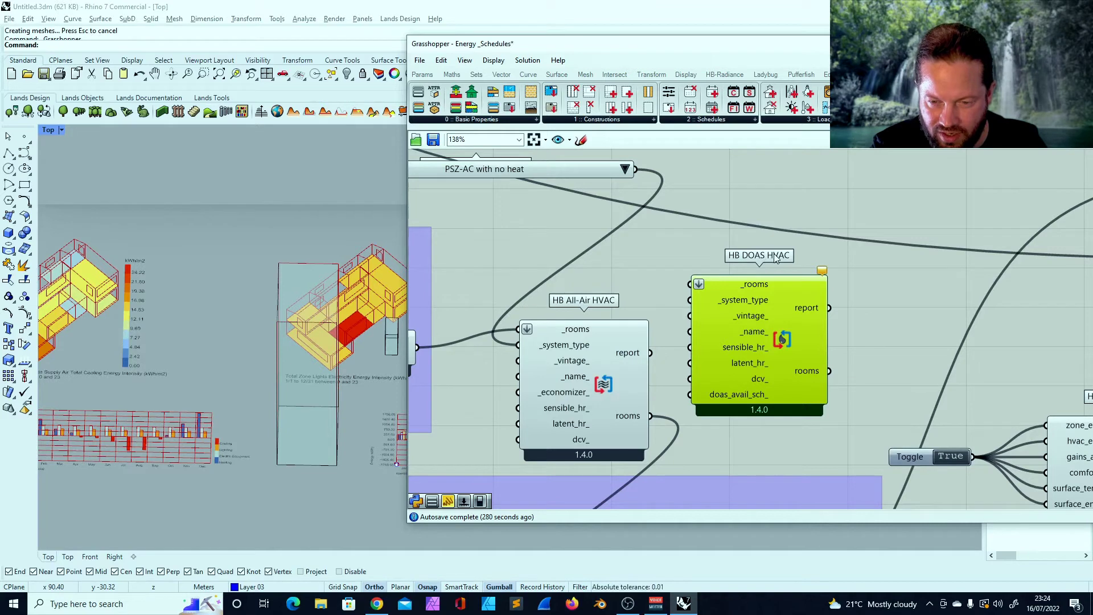
pyautogui.moveTo(786, 318)
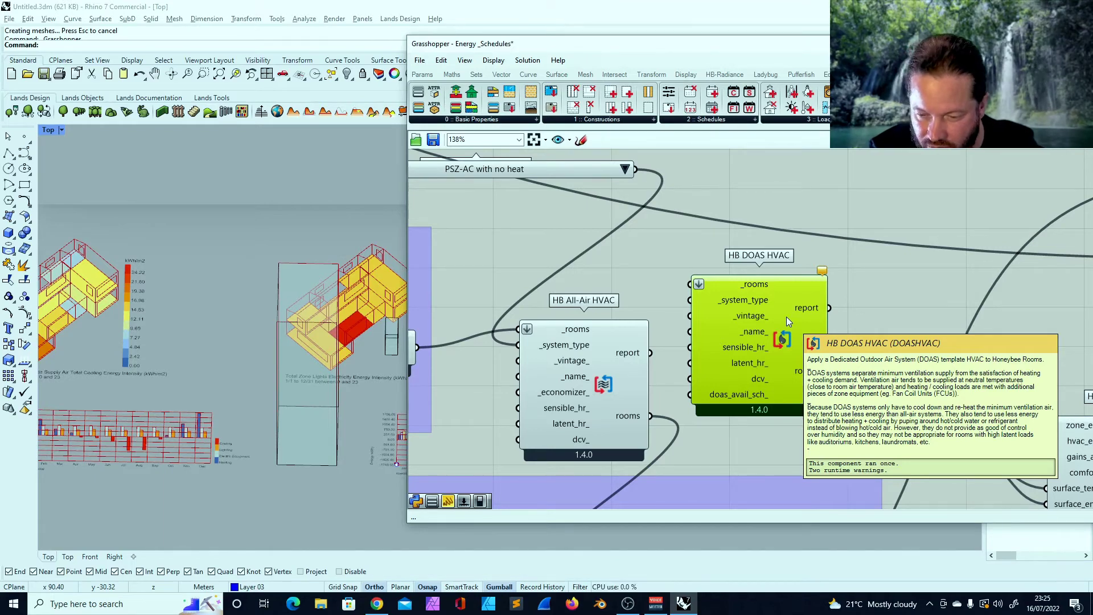
# Reposition HB DOAS HVAC next to HB All-Air HVAC and connect HB Apply Window Construction's hb_objs output to its _rooms input
pyautogui.click(843, 287)
pyautogui.moveTo(782, 305); pyautogui.dragTo(785, 271)
pyautogui.scroll(-3, 704, 293)
pyautogui.moveTo(758, 315); pyautogui.dragTo(753, 335)
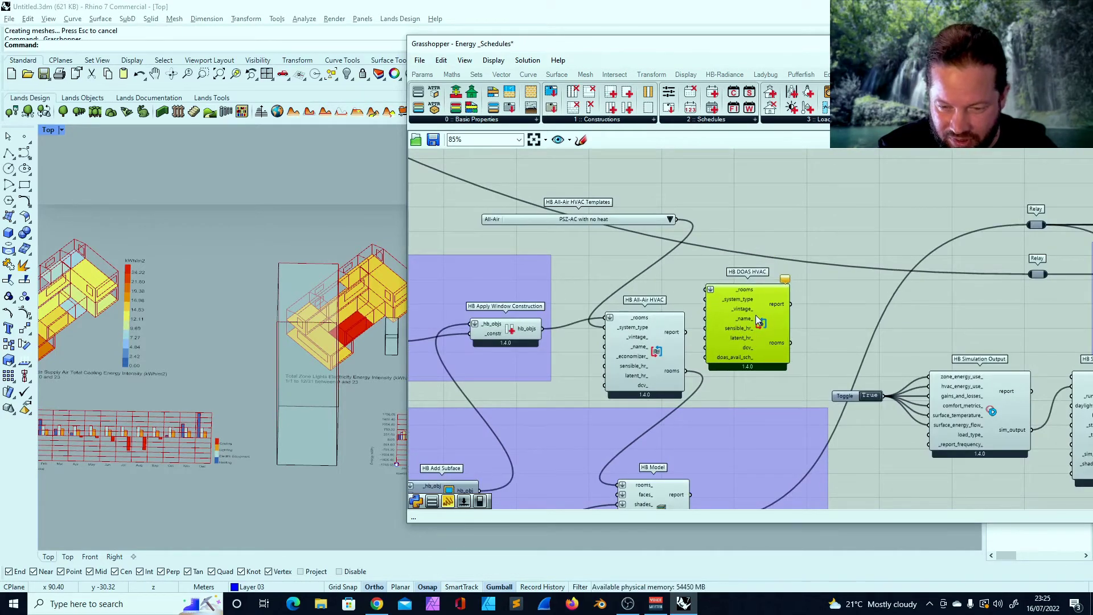
pyautogui.click(640, 217)
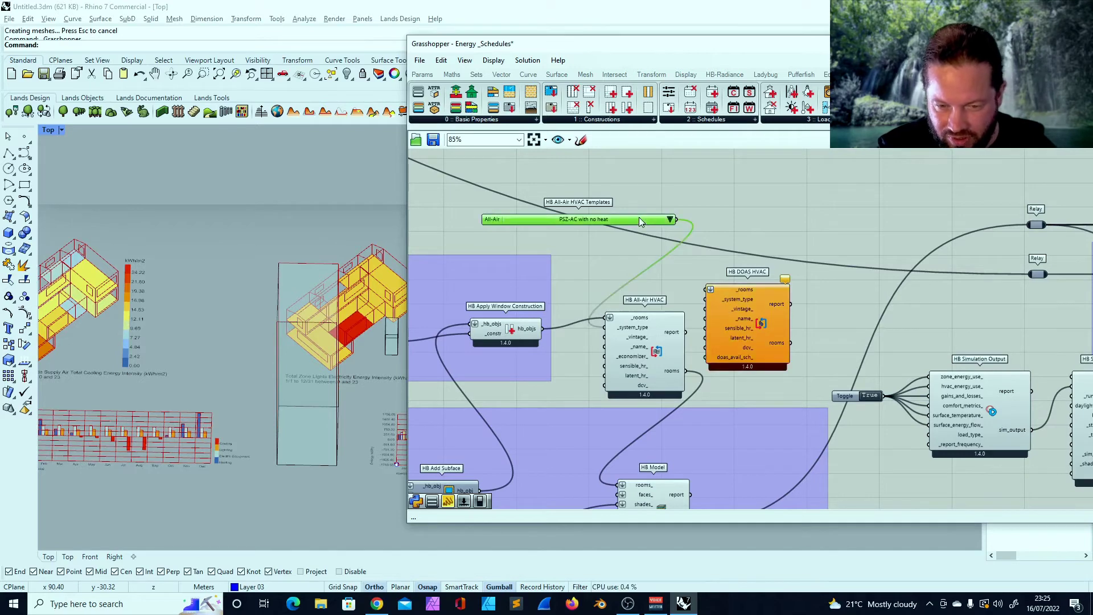
pyautogui.moveTo(747, 306); pyautogui.dragTo(763, 305)
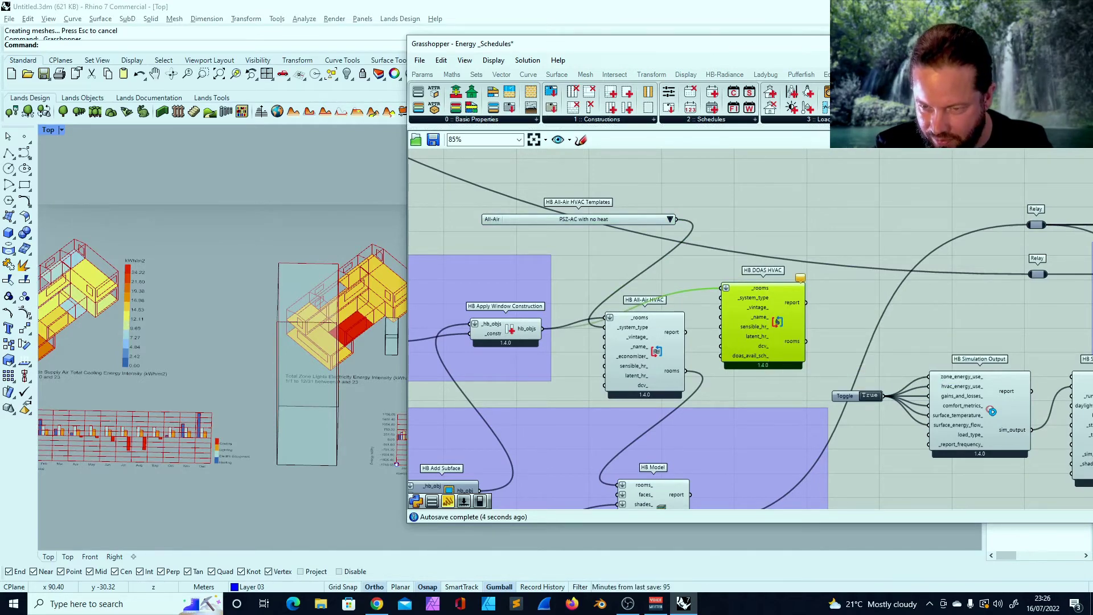
# Add an HB DOAS HVAC Templates list above the components and select "DOAS with fan coil chiller with district hot water"
pyautogui.click(804, 180)
pyautogui.scroll(-3, 776, 220)
pyautogui.scroll(2, 857, 200)
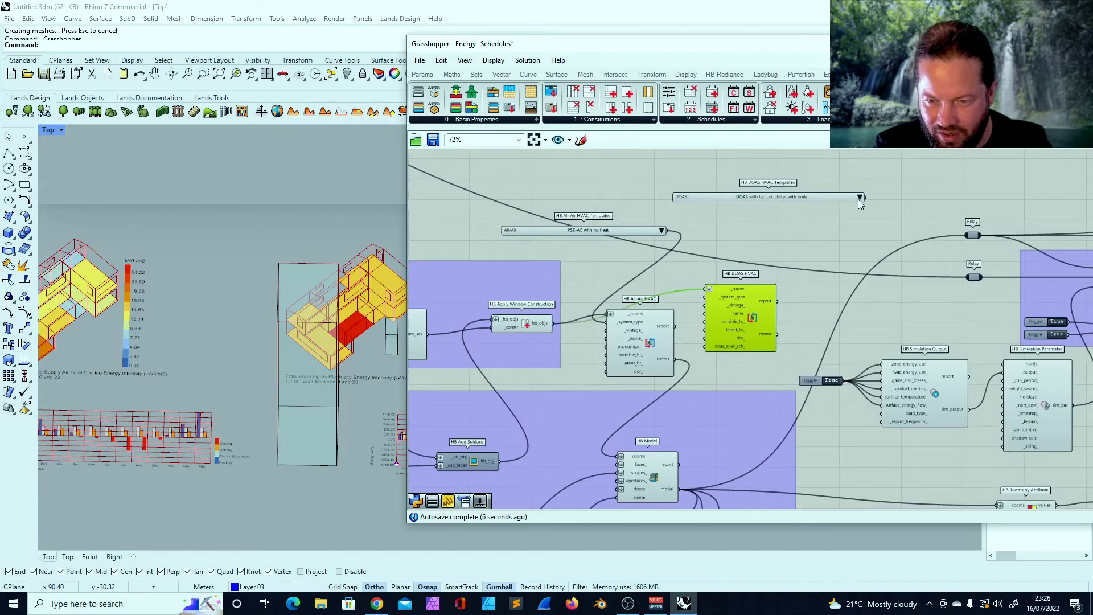
pyautogui.click(859, 197)
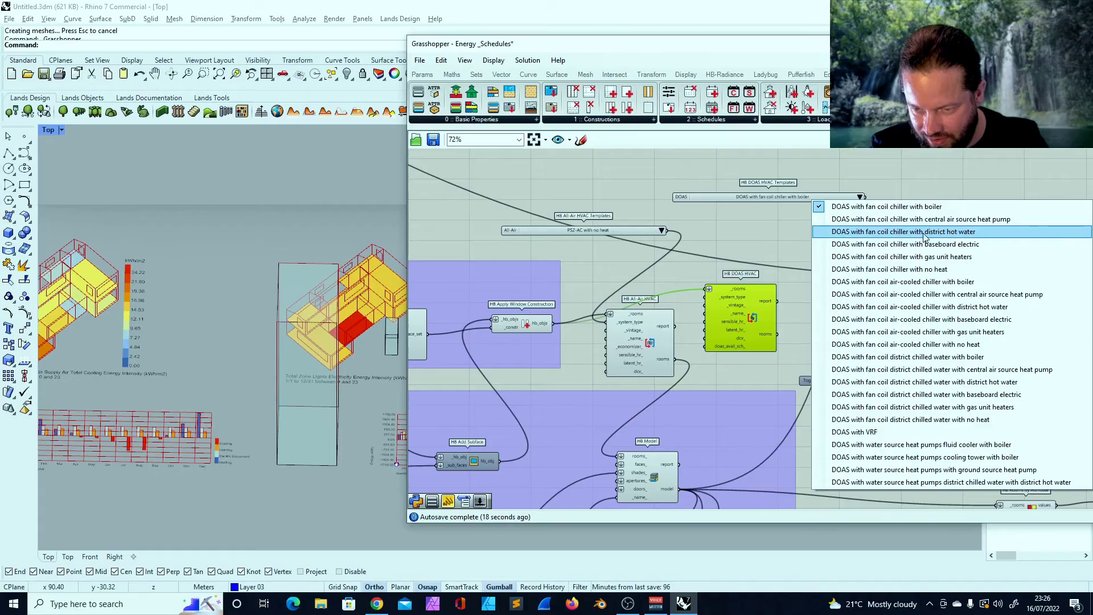
pyautogui.click(922, 233)
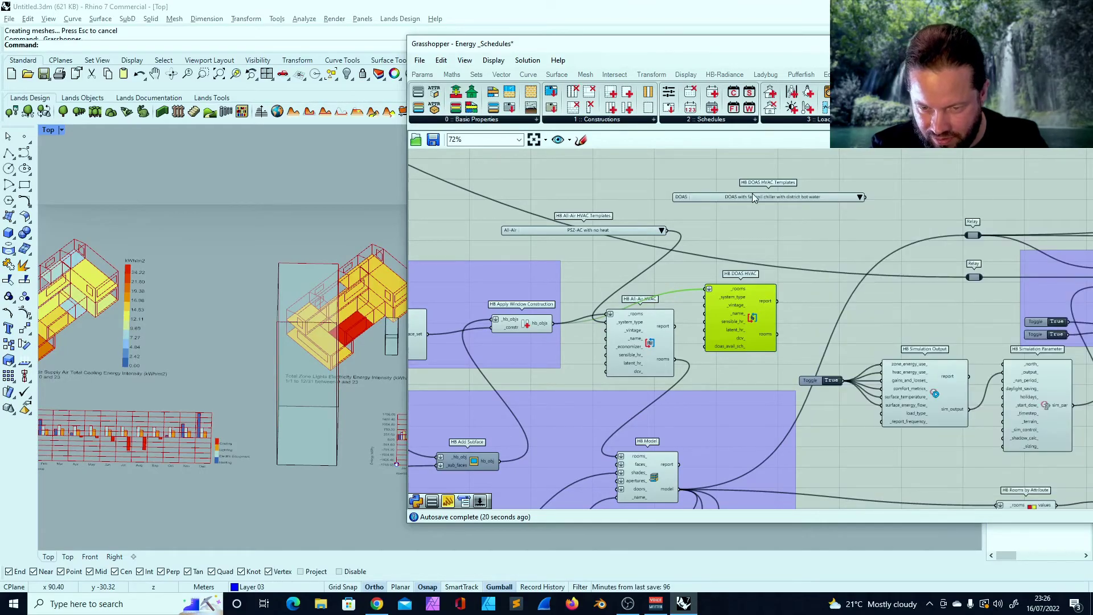
# Delete the HB All-Air HVAC Templates list and the HB All-Air HVAC component
pyautogui.click(627, 231)
pyautogui.press('Delete')
pyautogui.click(650, 328)
pyautogui.press('Delete')
# Move HB DOAS HVAC and its templates beside HB Apply Window Construction, feeding the template into _system_type and the rooms output into HB Model
pyautogui.moveTo(733, 304); pyautogui.dragTo(622, 320)
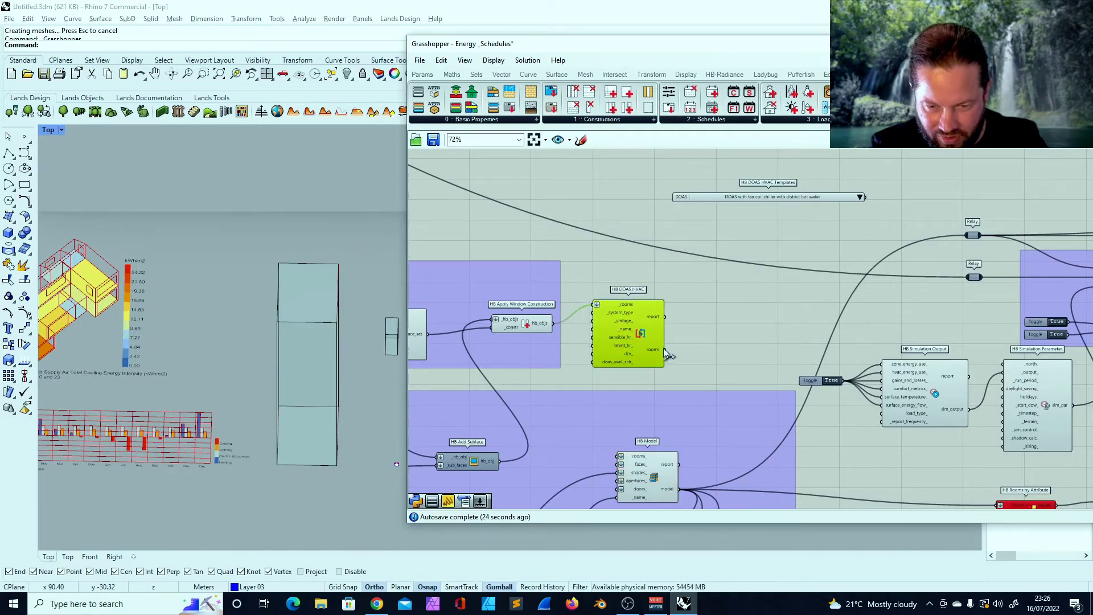
pyautogui.moveTo(678, 200); pyautogui.dragTo(434, 200)
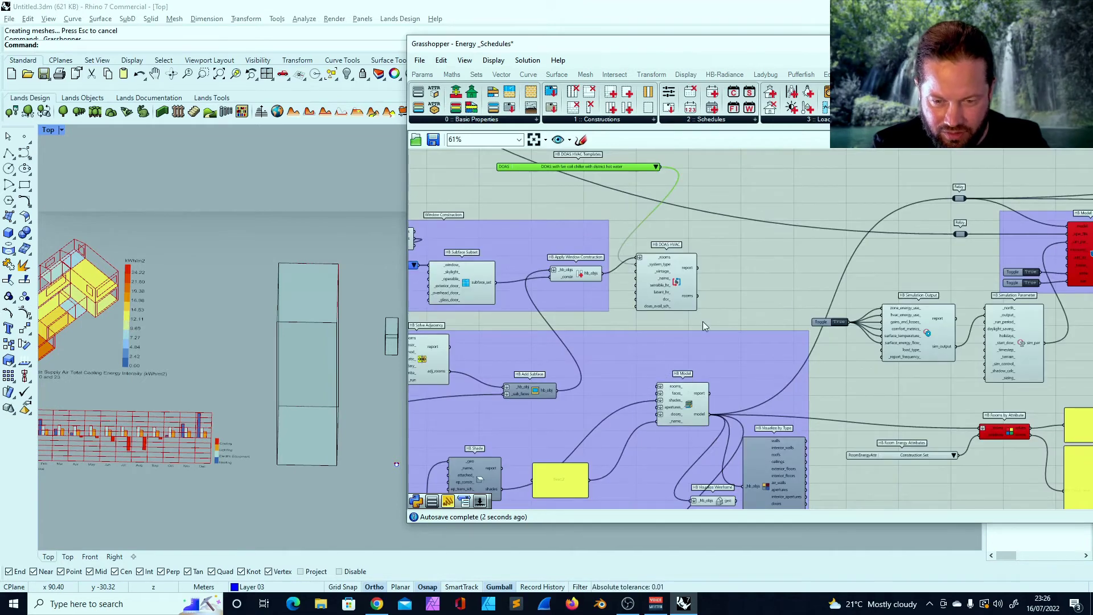
pyautogui.moveTo(697, 296); pyautogui.dragTo(660, 386)
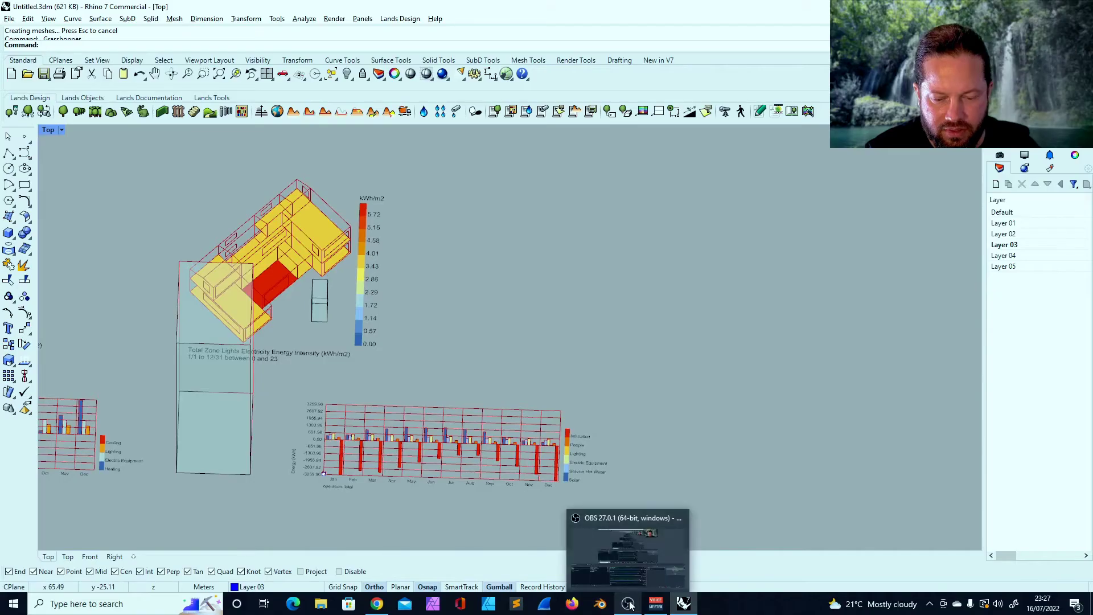
# Return to Grasshopper, shift HB Read HVAC Sizing slightly and check the cooling output of HB Read Room Energy Result
pyautogui.click(378, 603)
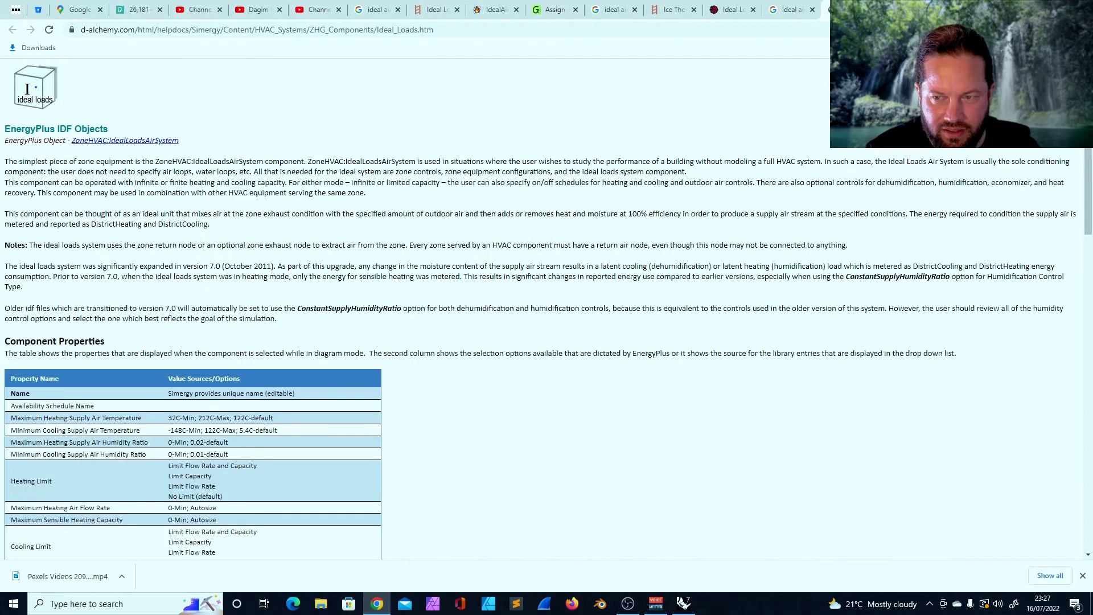
pyautogui.click(682, 604)
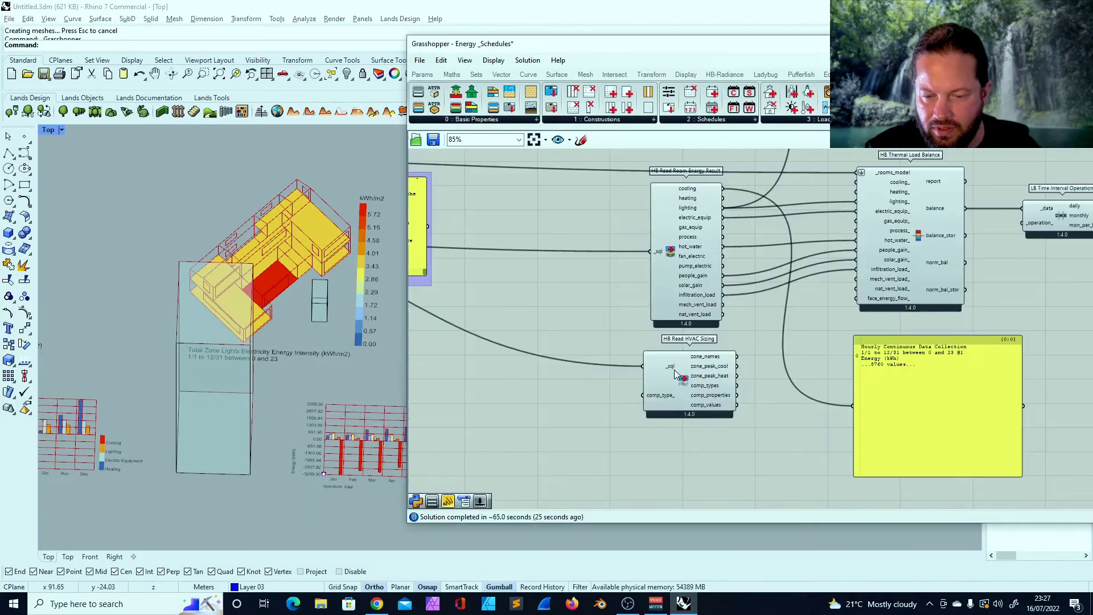
pyautogui.moveTo(672, 376)
pyautogui.mouseDown()
pyautogui.moveTo(672, 401)
pyautogui.moveTo(686, 364)
pyautogui.mouseUp()
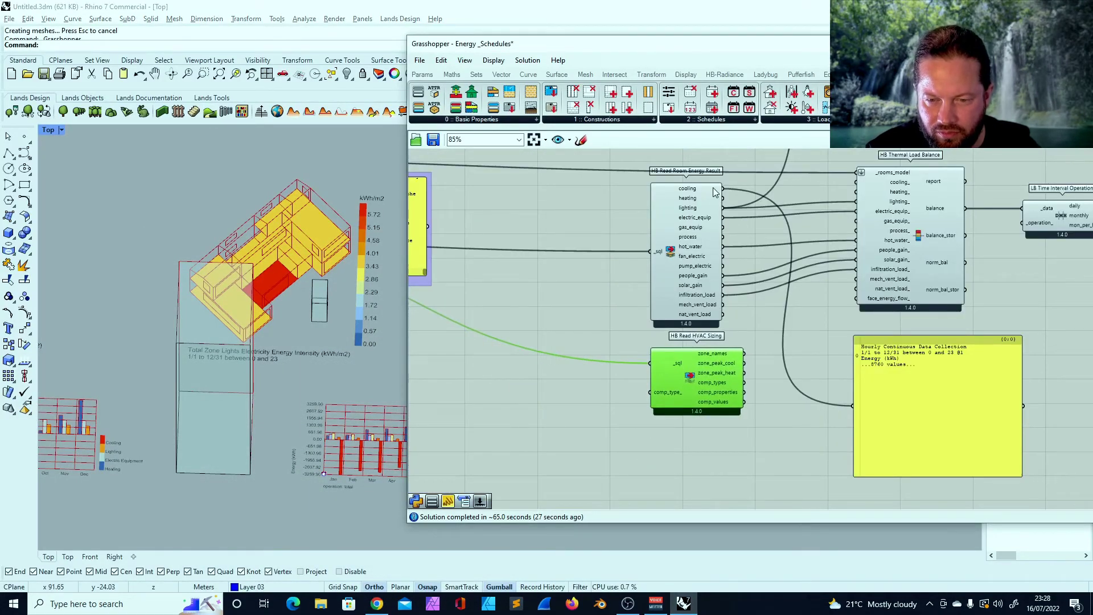
# Place an HB HeatCool HVAC component beside HB DOAS HVAC
pyautogui.scroll(3, 779, 181)
pyautogui.moveTo(676, 226); pyautogui.dragTo(858, 217)
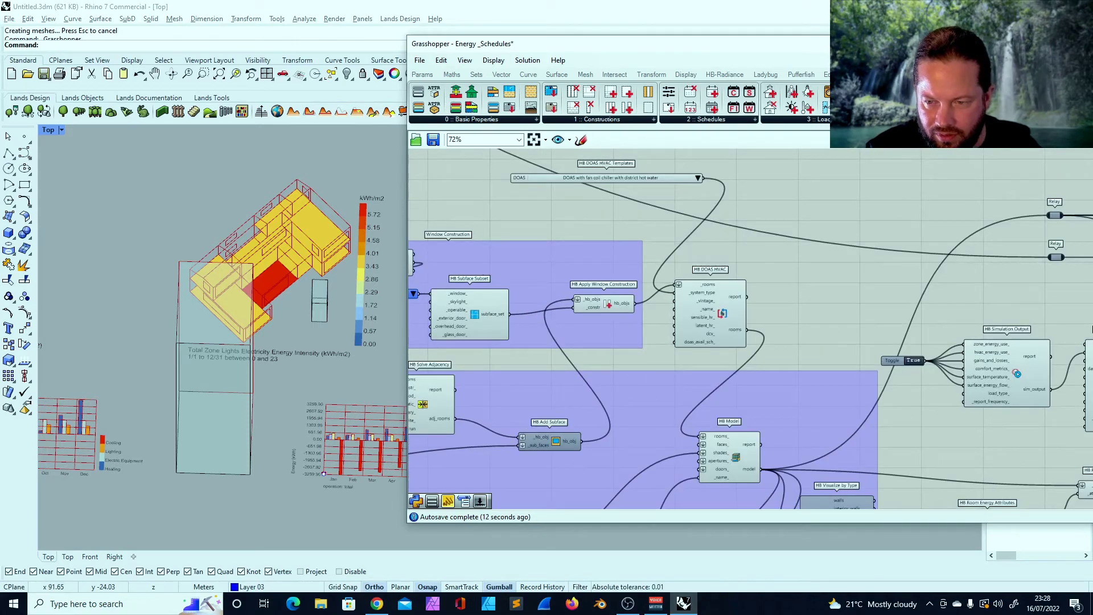
pyautogui.click(912, 120)
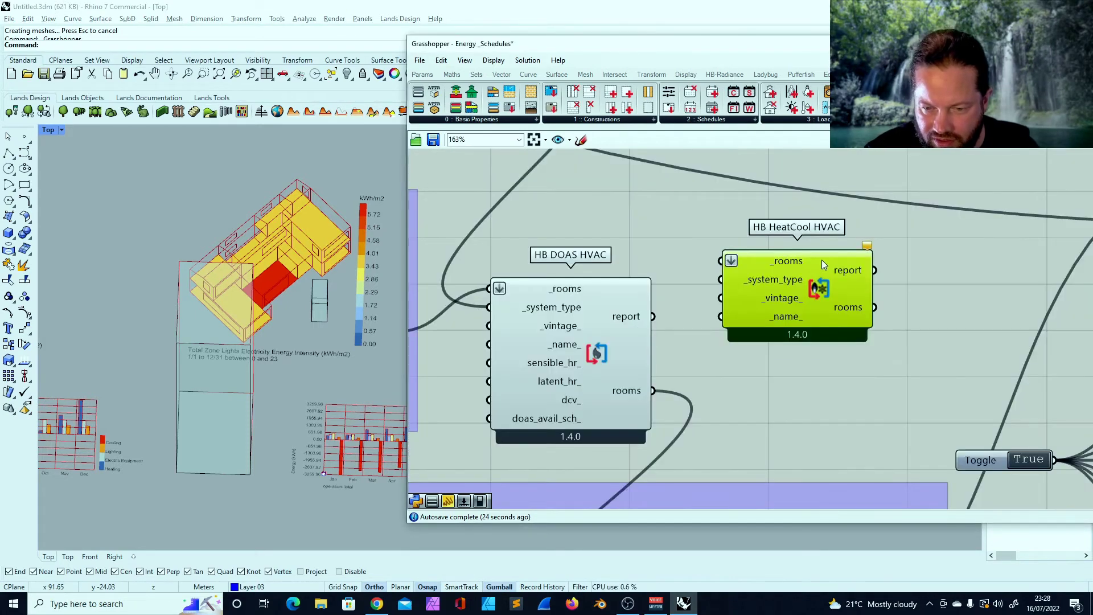
# Place an HB HeatCool HVAC Templates list above the HB HeatCool HVAC component
pyautogui.moveTo(821, 259)
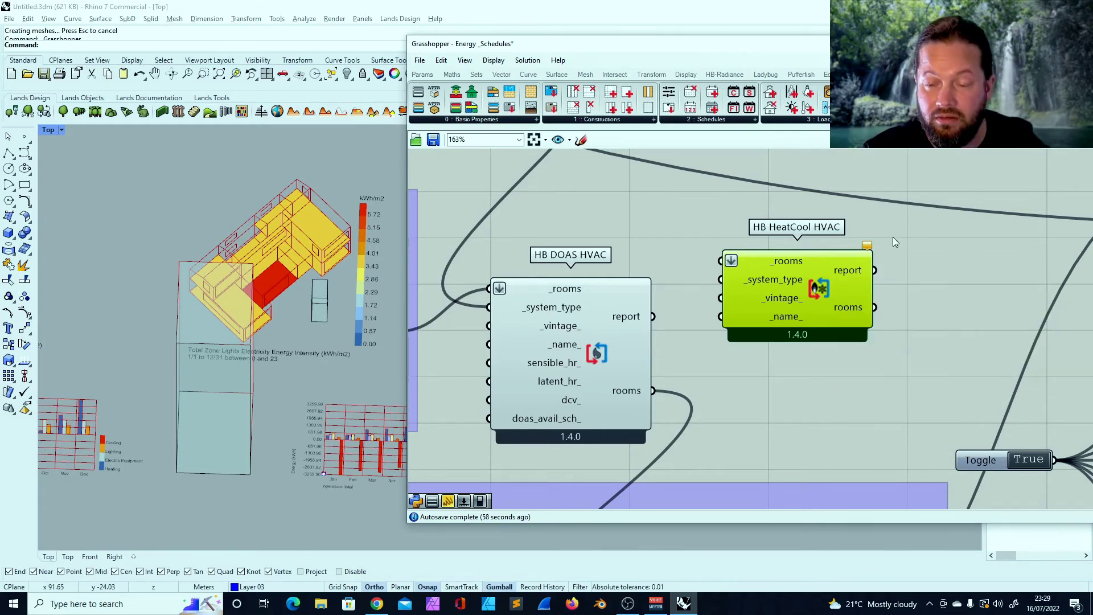
pyautogui.click(891, 274)
pyautogui.scroll(-2, 890, 284)
pyautogui.scroll(-1, 889, 285)
pyautogui.click(934, 119)
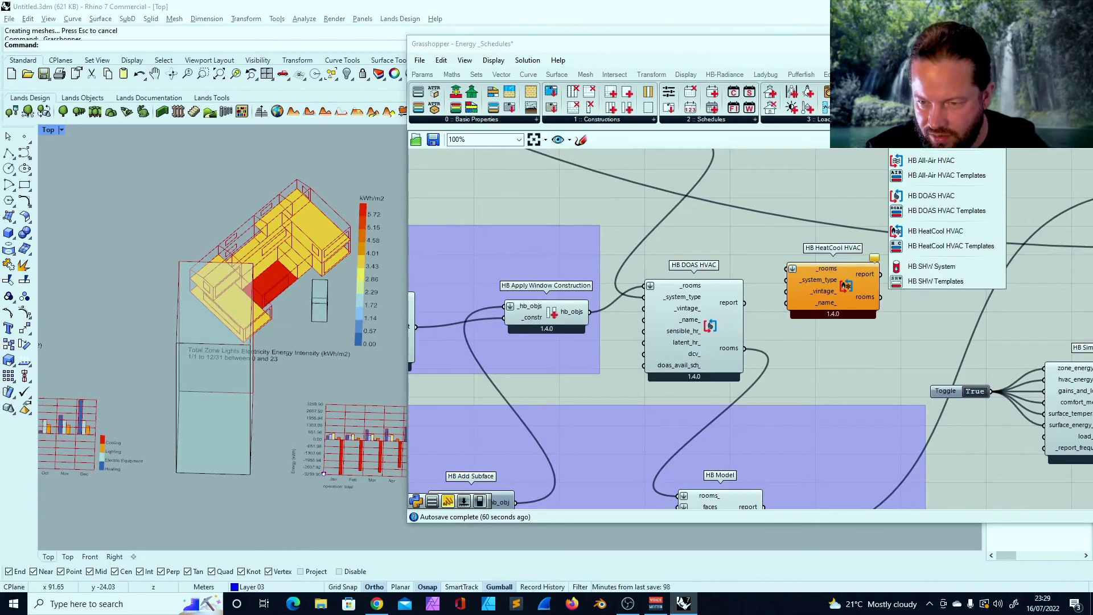
pyautogui.click(948, 246)
pyautogui.click(820, 220)
pyautogui.scroll(1, 866, 227)
pyautogui.click(879, 214)
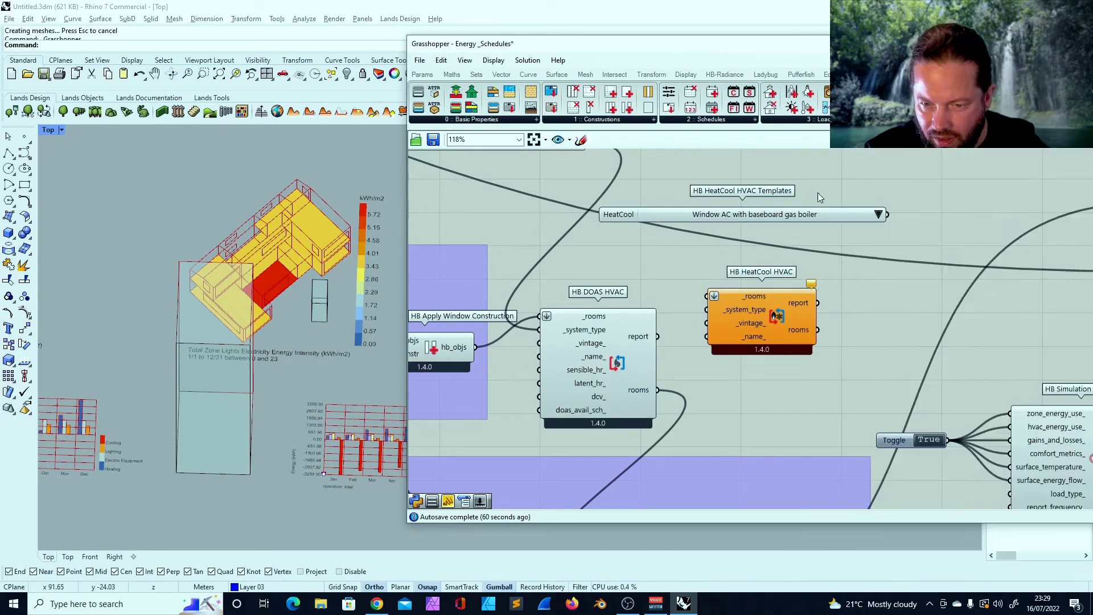
pyautogui.click(814, 217)
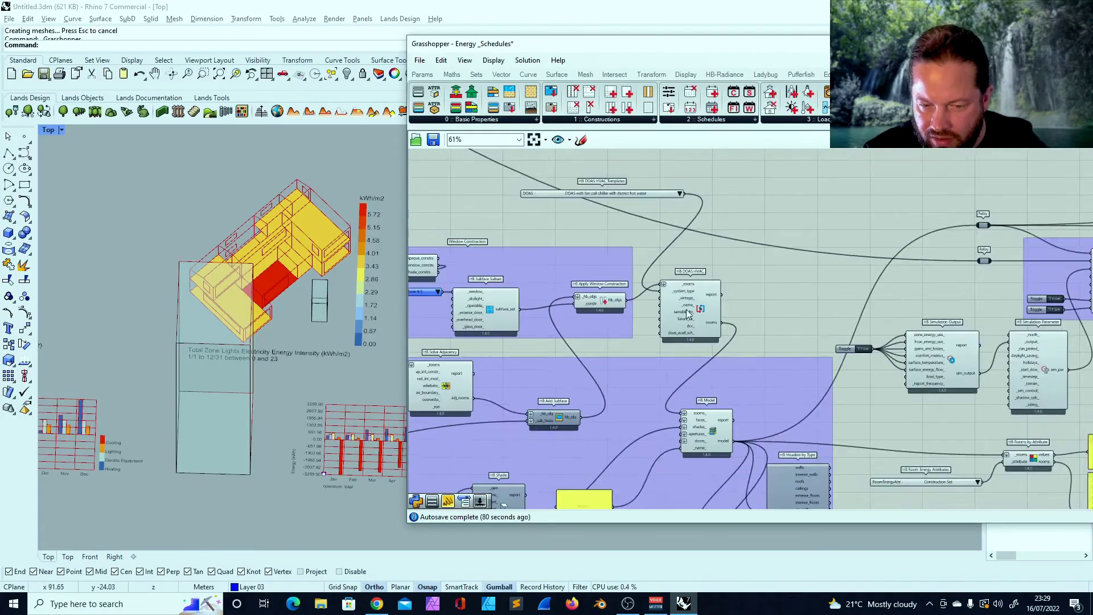
# Place an HB SHW System component beside HB DOAS HVAC
pyautogui.moveTo(701, 306)
pyautogui.mouseDown()
pyautogui.moveTo(706, 337)
pyautogui.moveTo(713, 323)
pyautogui.mouseUp()
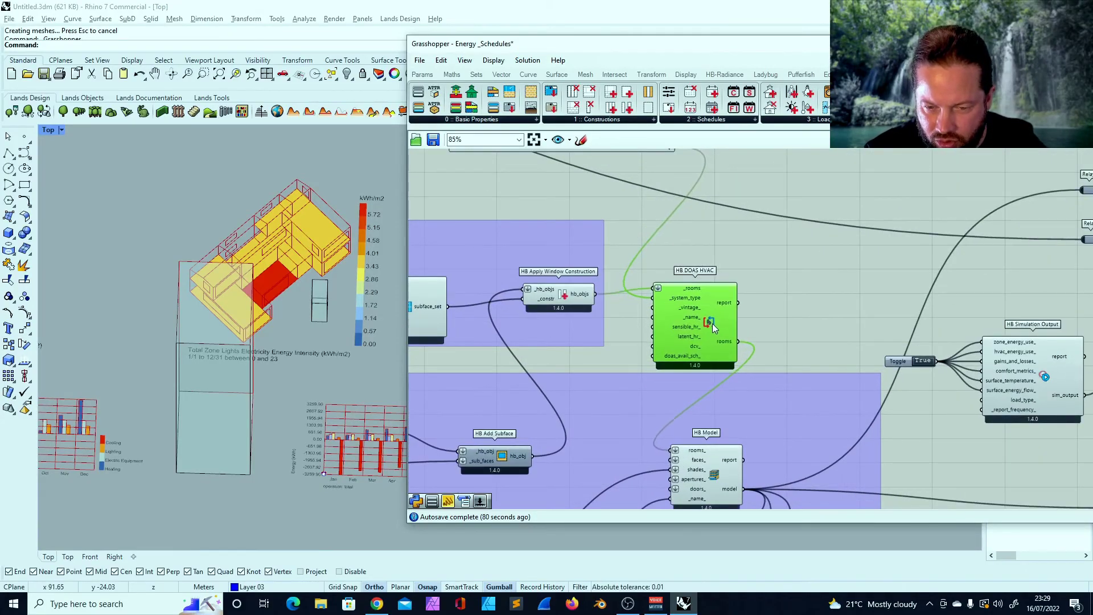
pyautogui.click(877, 226)
pyautogui.click(919, 120)
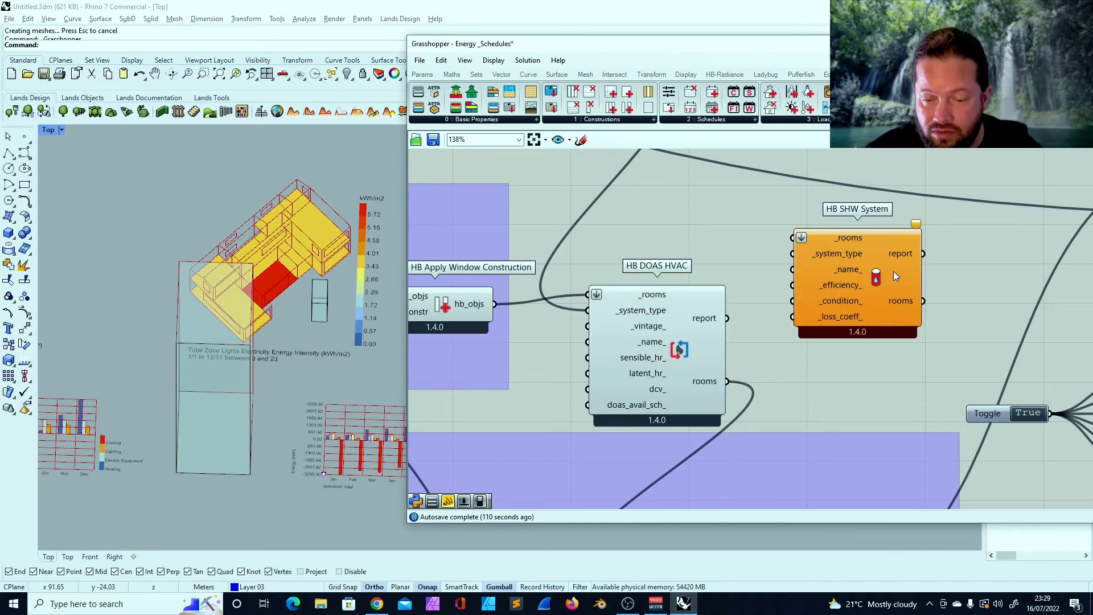
pyautogui.scroll(-4, 876, 251)
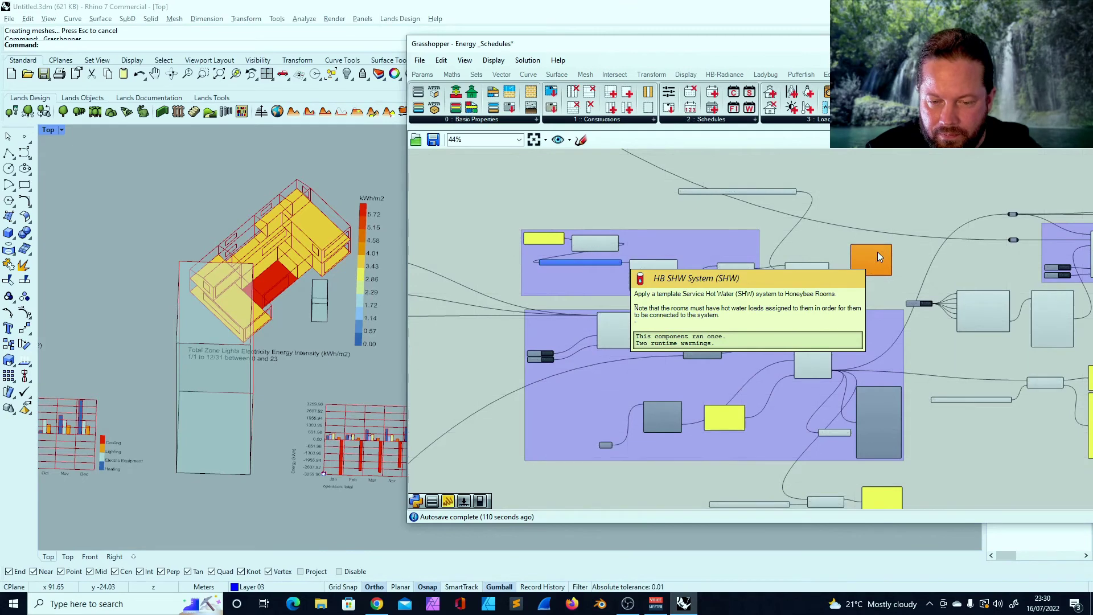
pyautogui.scroll(4, 854, 256)
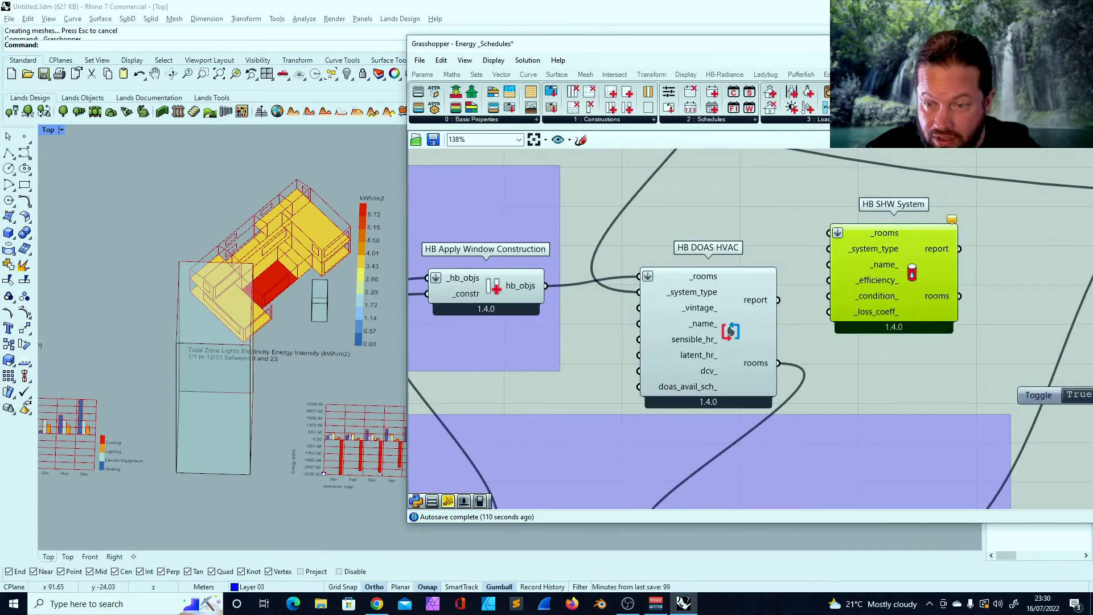
# Add an HB SHW Templates list above HB DOAS HVAC and feed it into the _system_type input of HB SHW System
pyautogui.click(922, 119)
pyautogui.click(934, 282)
pyautogui.scroll(-3, 874, 261)
pyautogui.click(835, 235)
pyautogui.scroll(3, 834, 232)
pyautogui.moveTo(842, 251); pyautogui.dragTo(782, 247)
pyautogui.click(854, 247)
pyautogui.click(918, 266)
pyautogui.scroll(-3, 956, 270)
pyautogui.scroll(3, 974, 291)
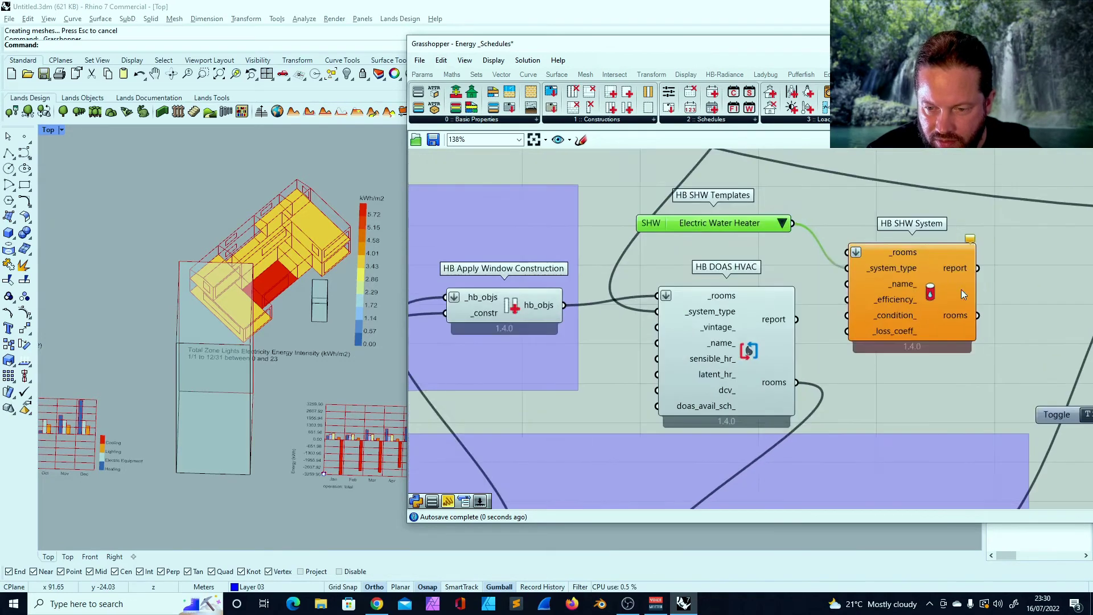
# Feed the hb_objs output of HB Apply Window Construction into the _rooms input of HB SHW System and tidy the component's position
pyautogui.moveTo(973, 292); pyautogui.dragTo(853, 262, button='right')
pyautogui.click(827, 265)
pyautogui.moveTo(827, 265); pyautogui.dragTo(835, 219)
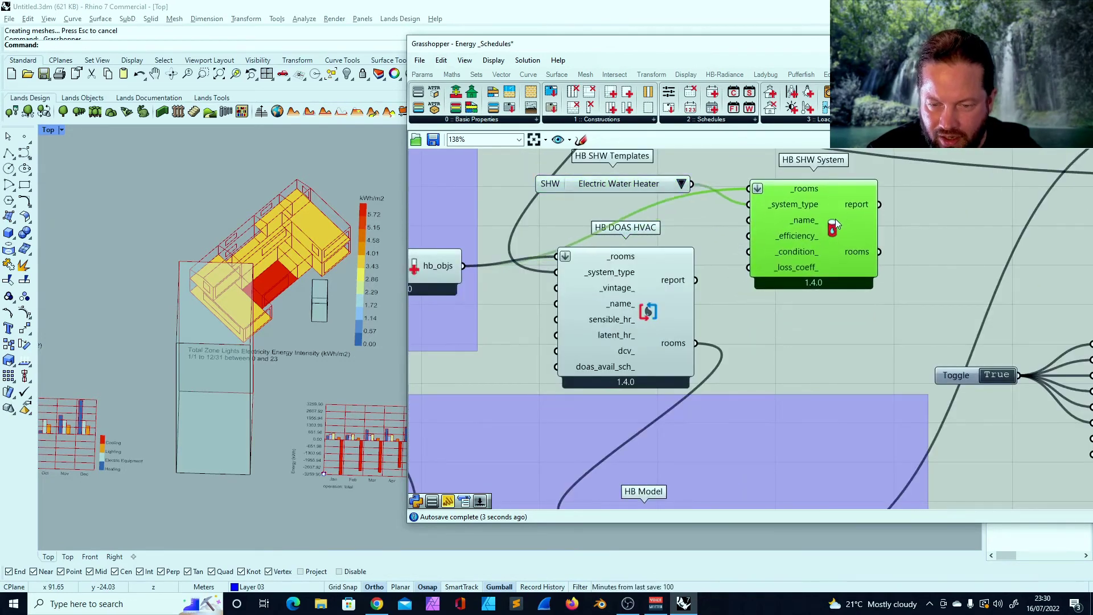
pyautogui.scroll(-3, 825, 260)
pyautogui.scroll(3, 825, 260)
pyautogui.click(752, 218)
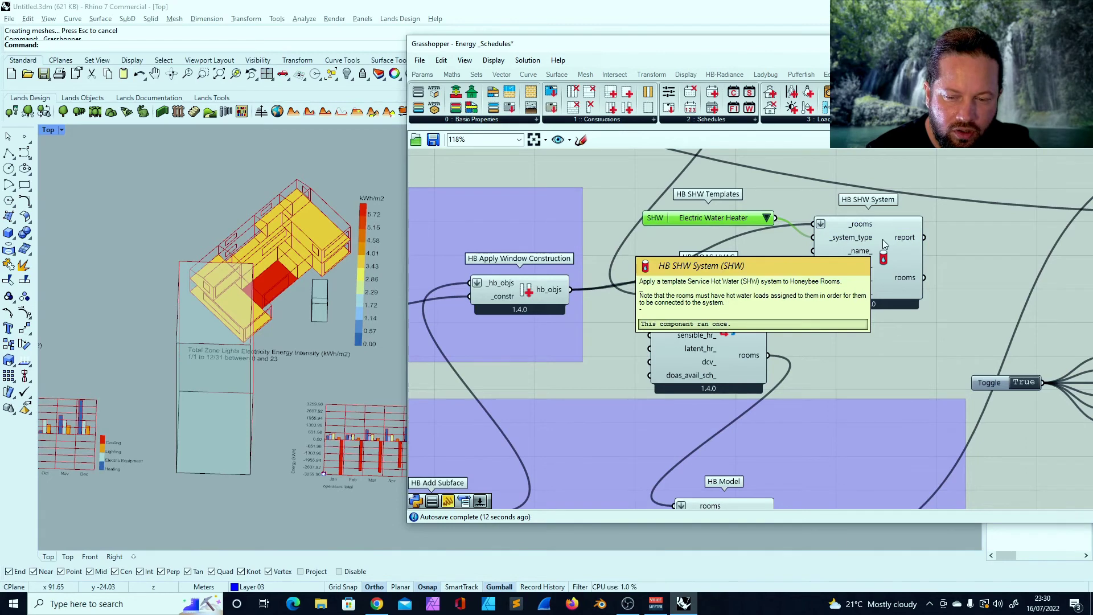
# Examine the Kitchen Program cluster between HB Construction Set by Climate and HB Search Programs, shifting it slightly
pyautogui.scroll(-10, 922, 279)
pyautogui.scroll(6, 490, 291)
pyautogui.scroll(-5, 609, 318)
pyautogui.scroll(8, 539, 249)
pyautogui.scroll(1, 570, 338)
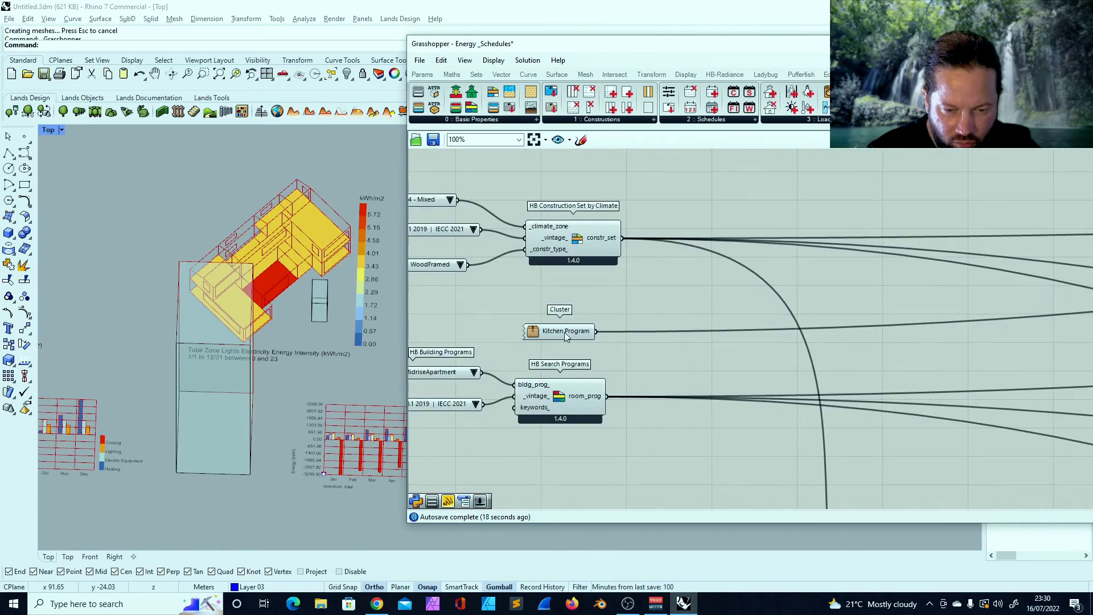
pyautogui.moveTo(554, 334)
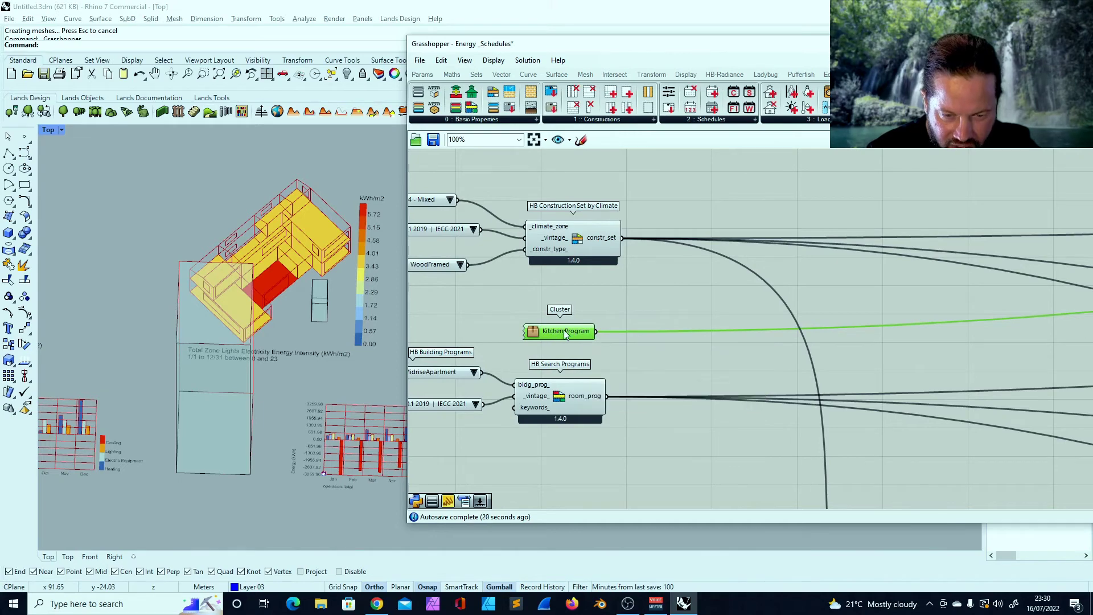
pyautogui.scroll(-8, 563, 332)
pyautogui.scroll(9, 565, 333)
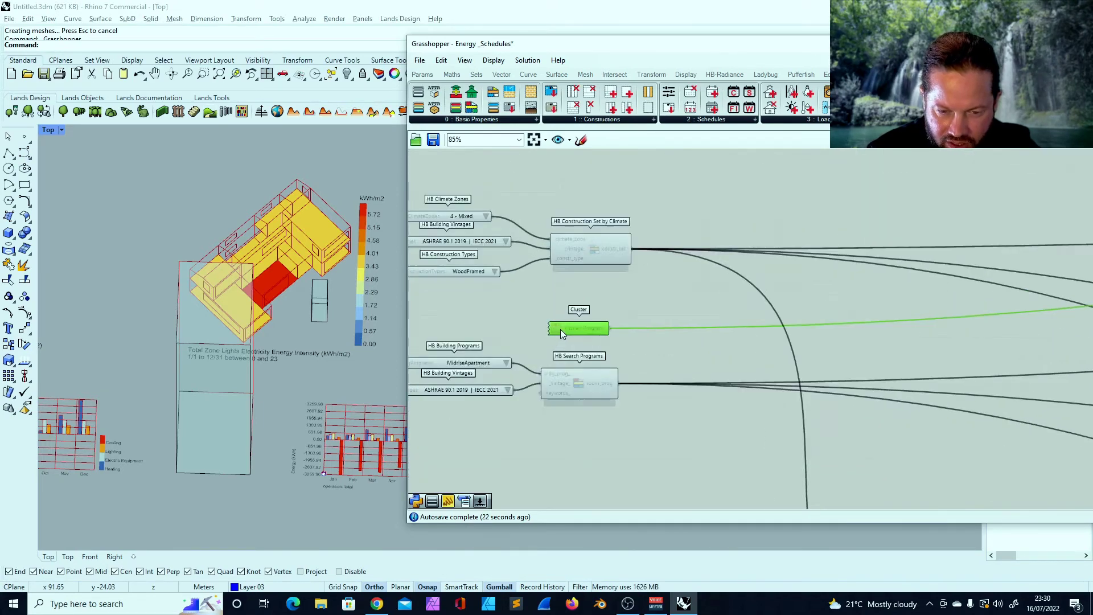
pyautogui.moveTo(656, 292); pyautogui.dragTo(499, 356)
pyautogui.moveTo(598, 332); pyautogui.dragTo(608, 312)
pyautogui.scroll(-5, 530, 313)
pyautogui.scroll(4, 555, 306)
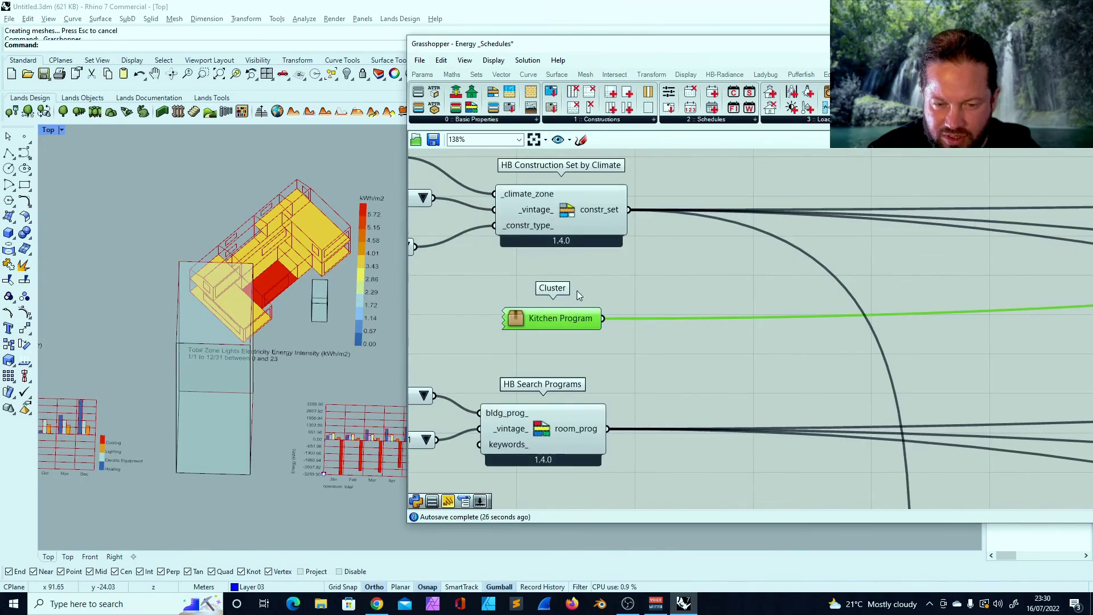
# Examine the Item Selector that supplies the MidriseApartment program to the rooms and where its wires lead
pyautogui.scroll(-10, 555, 316)
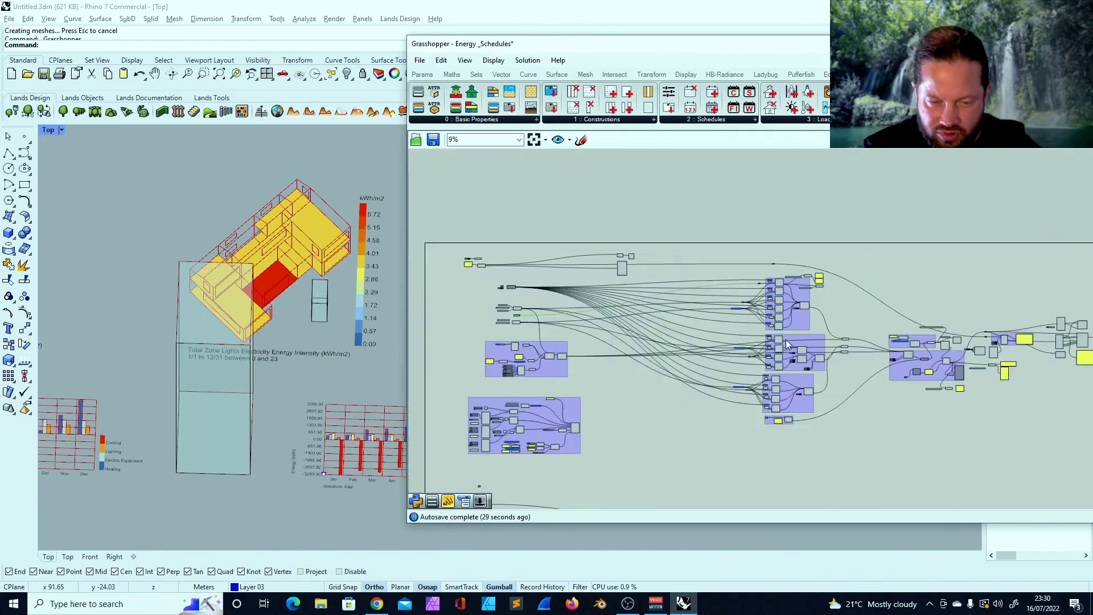
pyautogui.scroll(9, 531, 317)
pyautogui.moveTo(590, 300); pyautogui.dragTo(498, 343)
pyautogui.scroll(-9, 593, 324)
pyautogui.scroll(8, 712, 318)
pyautogui.scroll(3, 654, 336)
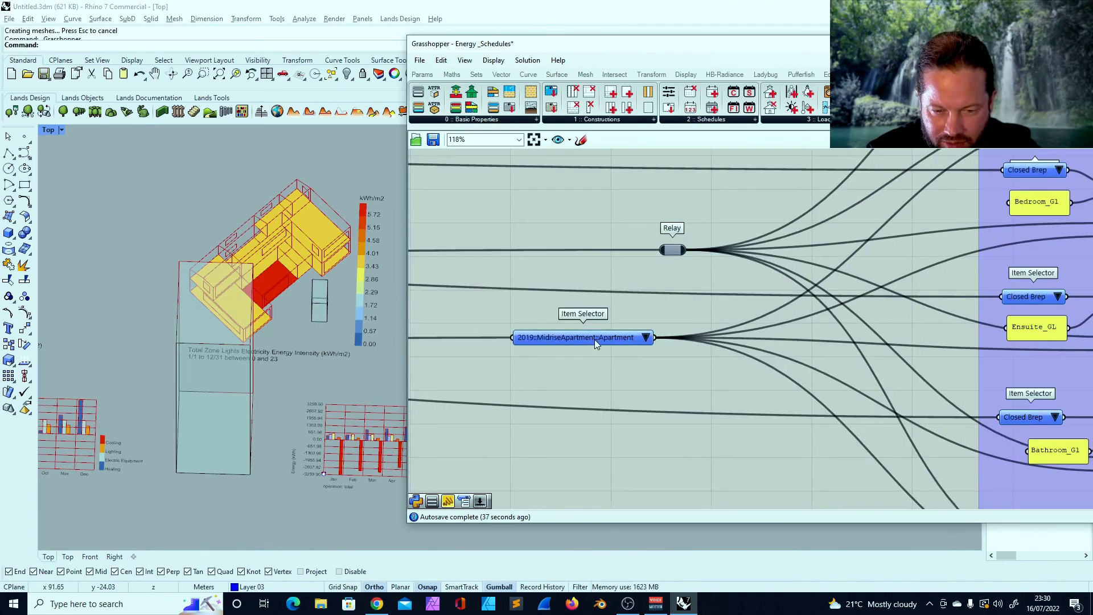
pyautogui.click(544, 350)
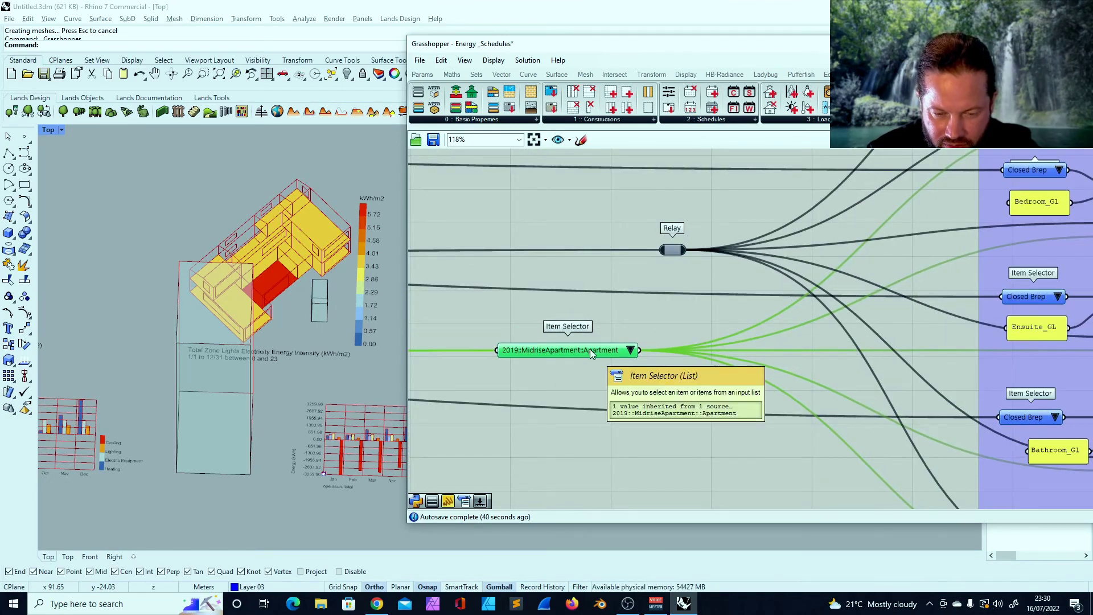
pyautogui.scroll(-5, 590, 349)
pyautogui.scroll(5, 585, 347)
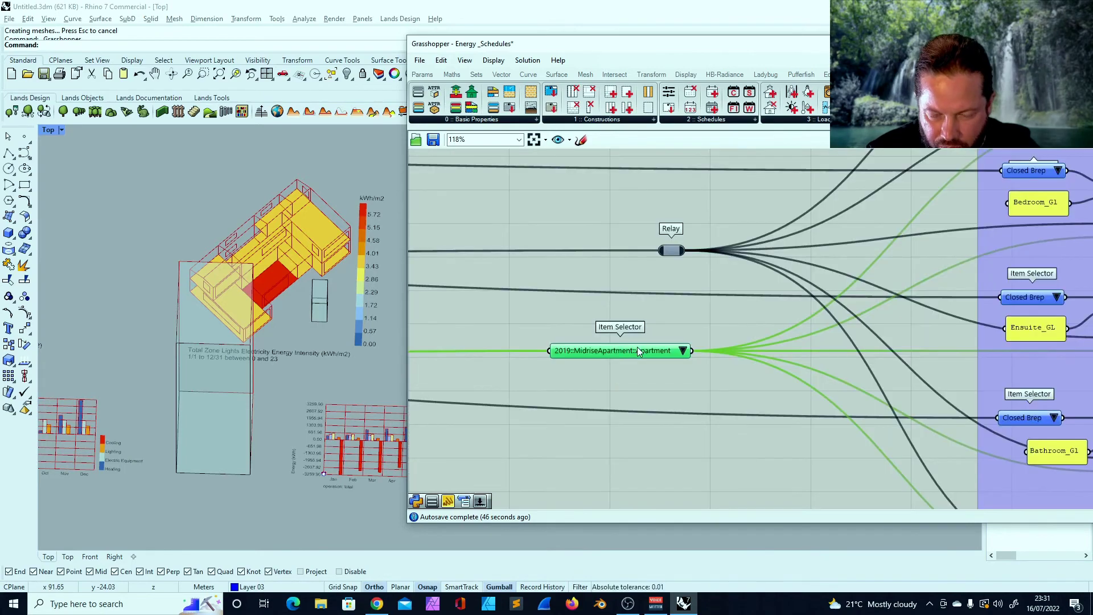
# Review the HVAC and hot water components against the HB Thermal Load Balance inputs and read the HB DOAS HVAC description
pyautogui.scroll(-3, 594, 345)
pyautogui.scroll(-3, 593, 345)
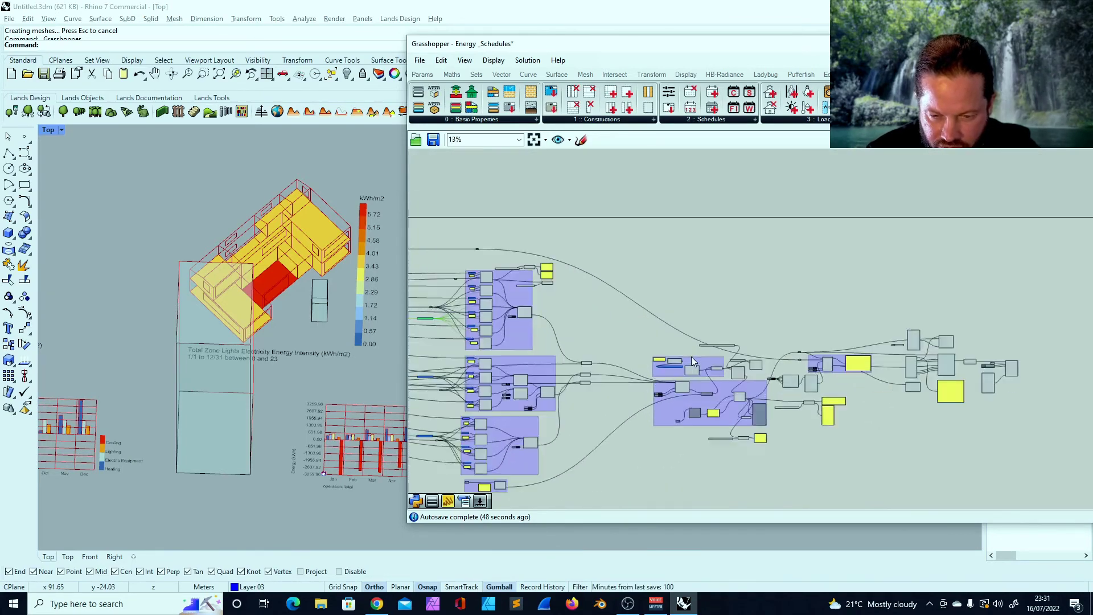
pyautogui.scroll(5, 814, 374)
pyautogui.scroll(-4, 803, 348)
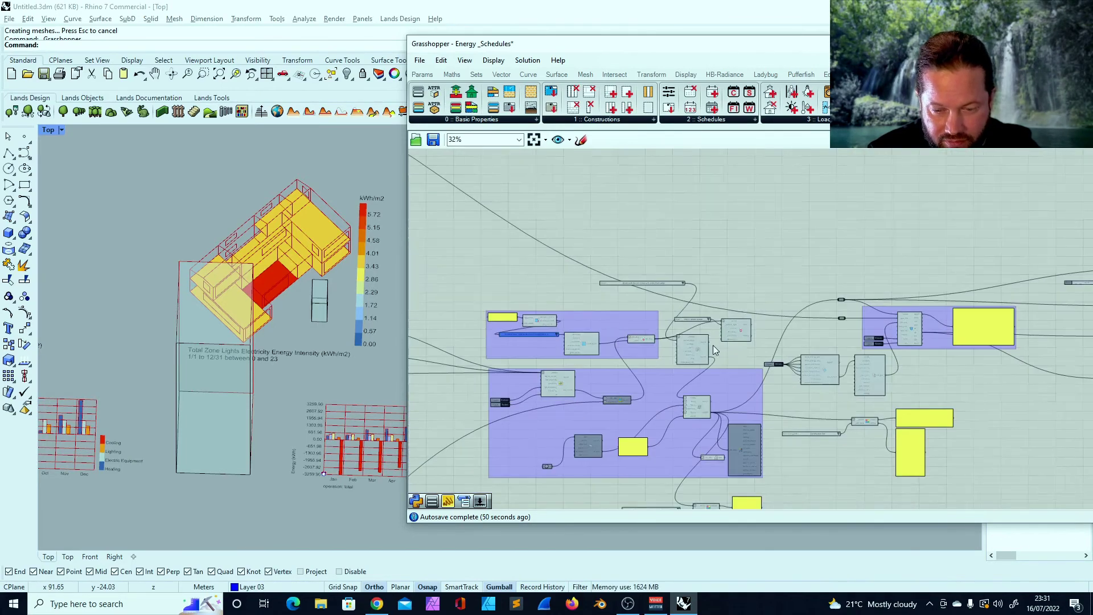
pyautogui.scroll(5, 794, 336)
pyautogui.scroll(-3, 796, 341)
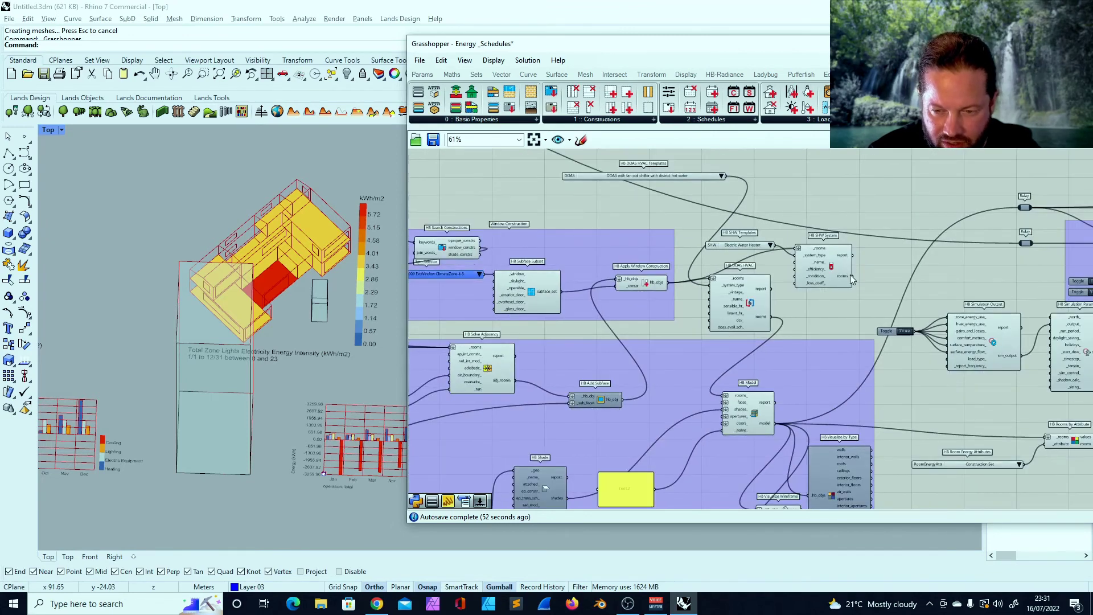
pyautogui.scroll(-4, 729, 295)
pyautogui.scroll(6, 903, 265)
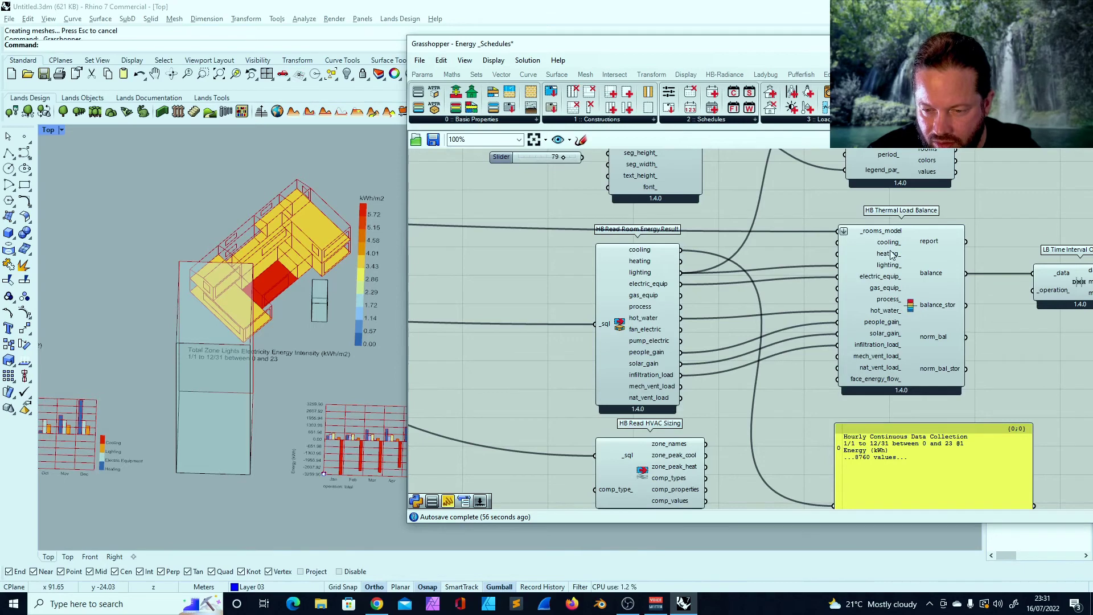
pyautogui.scroll(-3, 887, 258)
pyautogui.scroll(5, 596, 286)
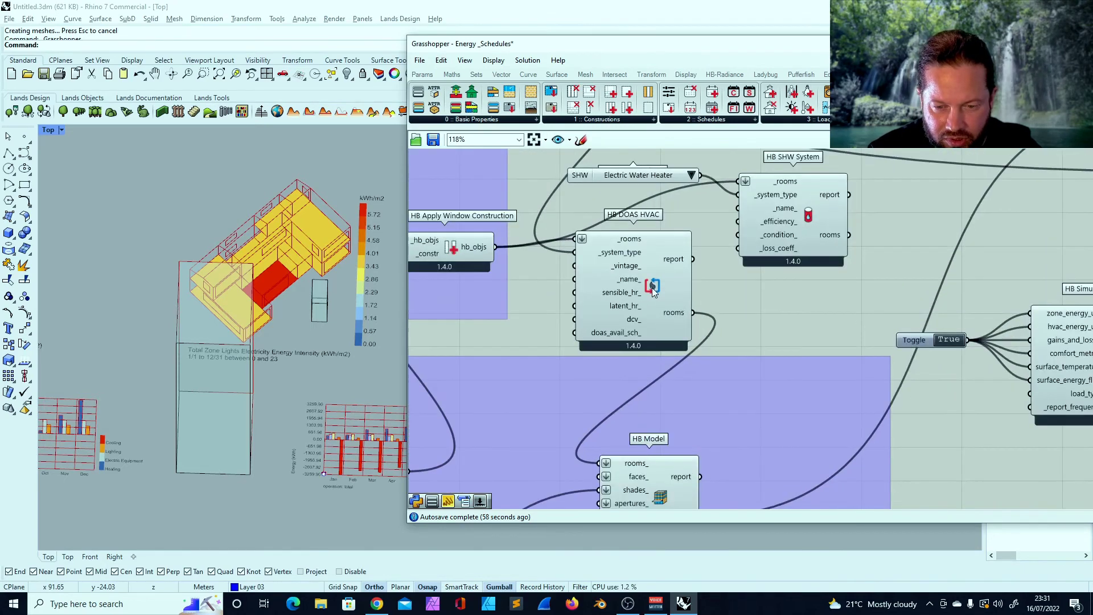
pyautogui.moveTo(656, 266)
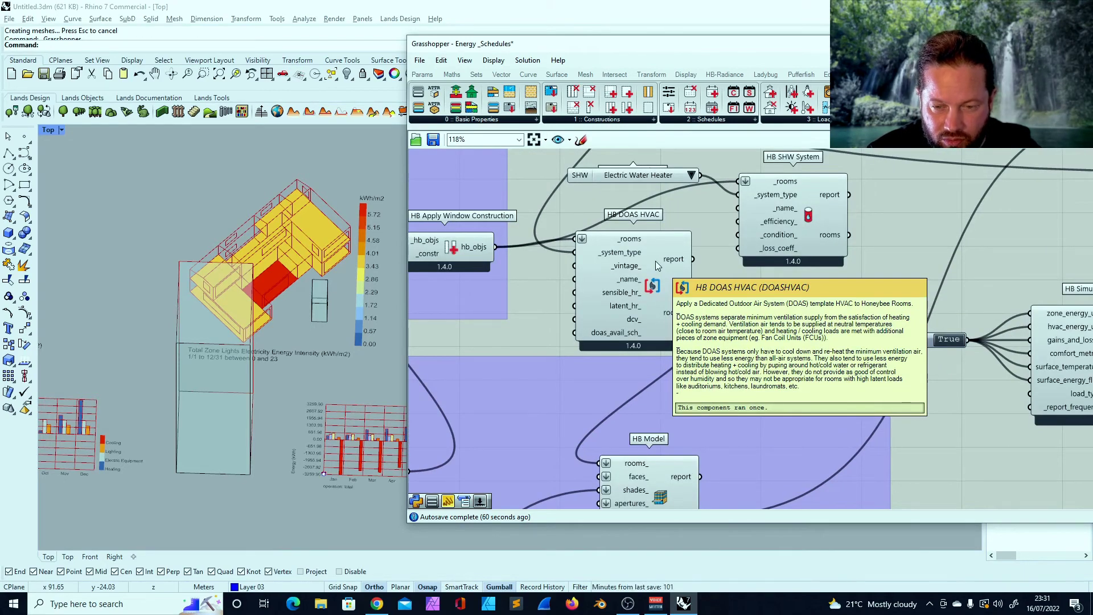
# Lower HB SHW System beside HB DOAS HVAC and delete the HB DOAS HVAC component
pyautogui.moveTo(809, 199); pyautogui.dragTo(797, 255)
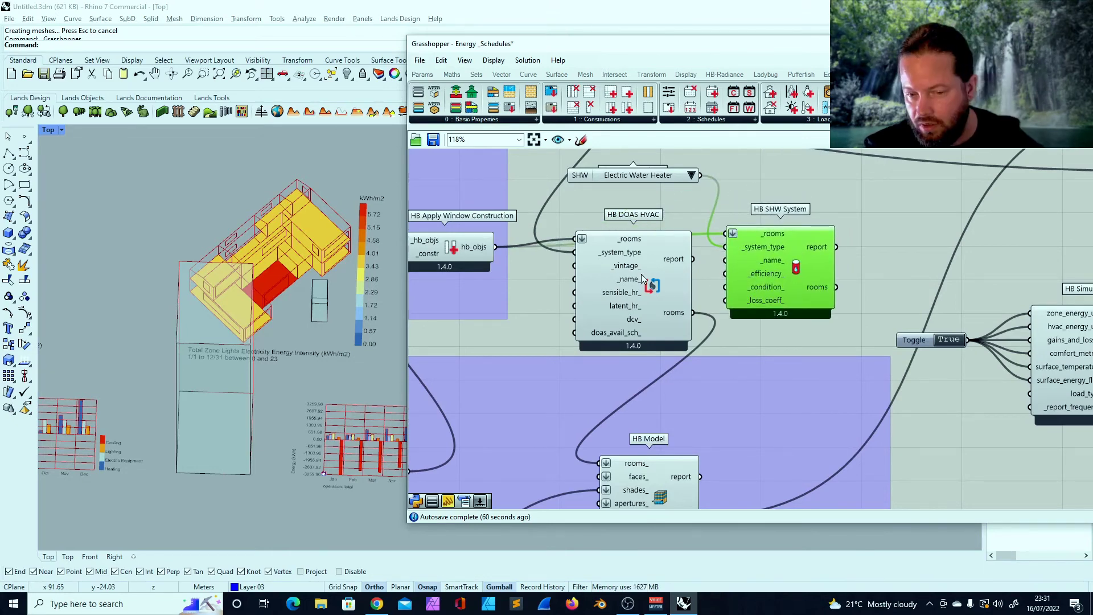
pyautogui.click(649, 259)
pyautogui.press('Delete')
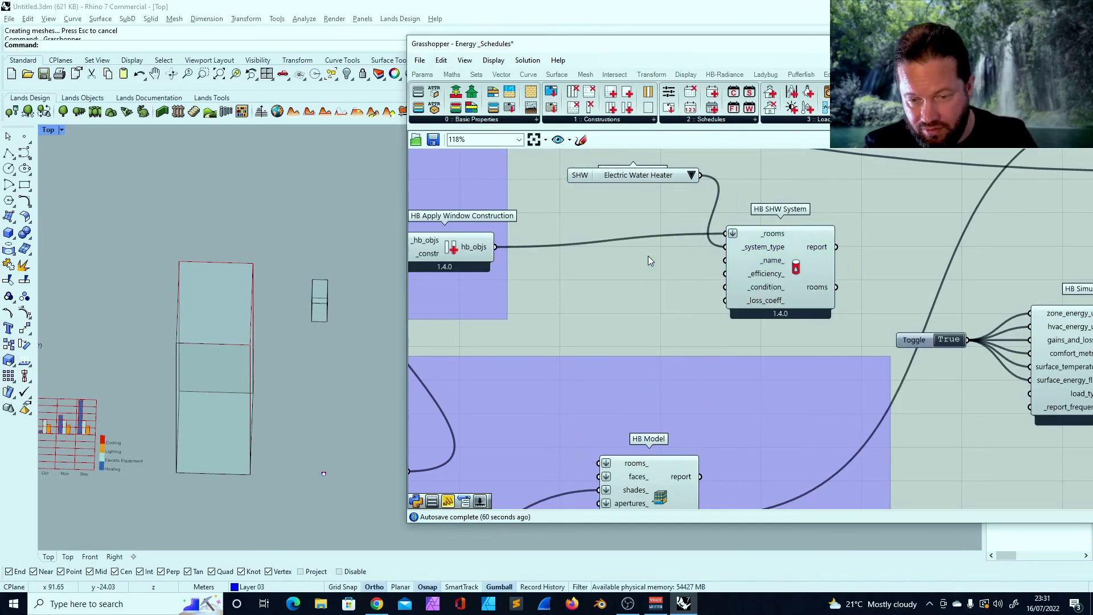
# Move HB SHW System closer to HB Apply Window Construction and connect its rooms output to the rooms_ input of HB Model
pyautogui.moveTo(802, 254); pyautogui.dragTo(681, 280)
pyautogui.moveTo(565, 391); pyautogui.dragTo(658, 331, button='right')
pyautogui.scroll(-2, 658, 331)
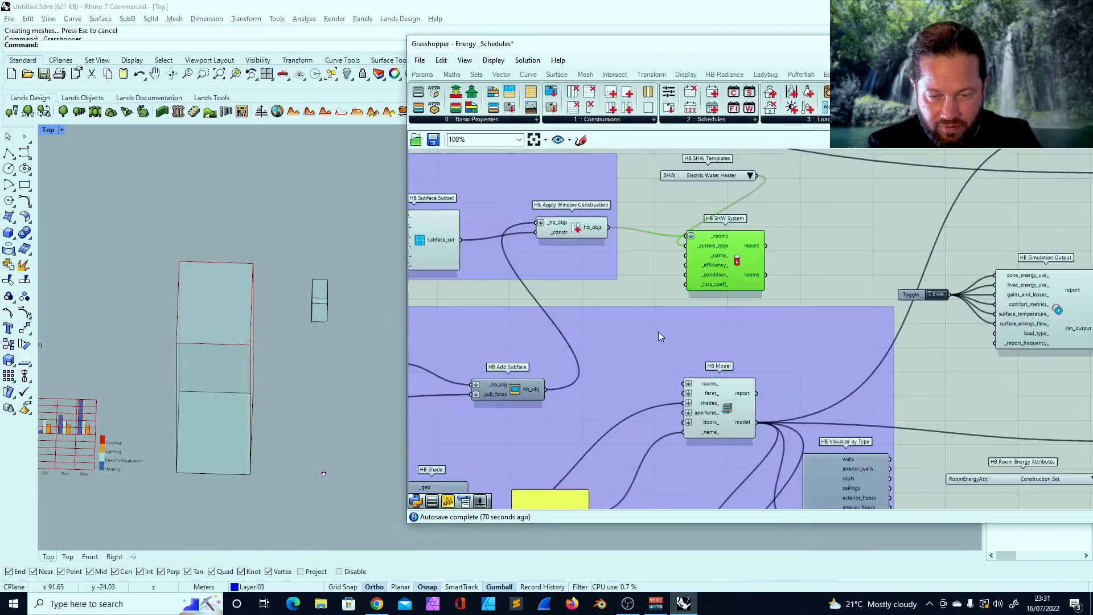
pyautogui.scroll(1, 658, 331)
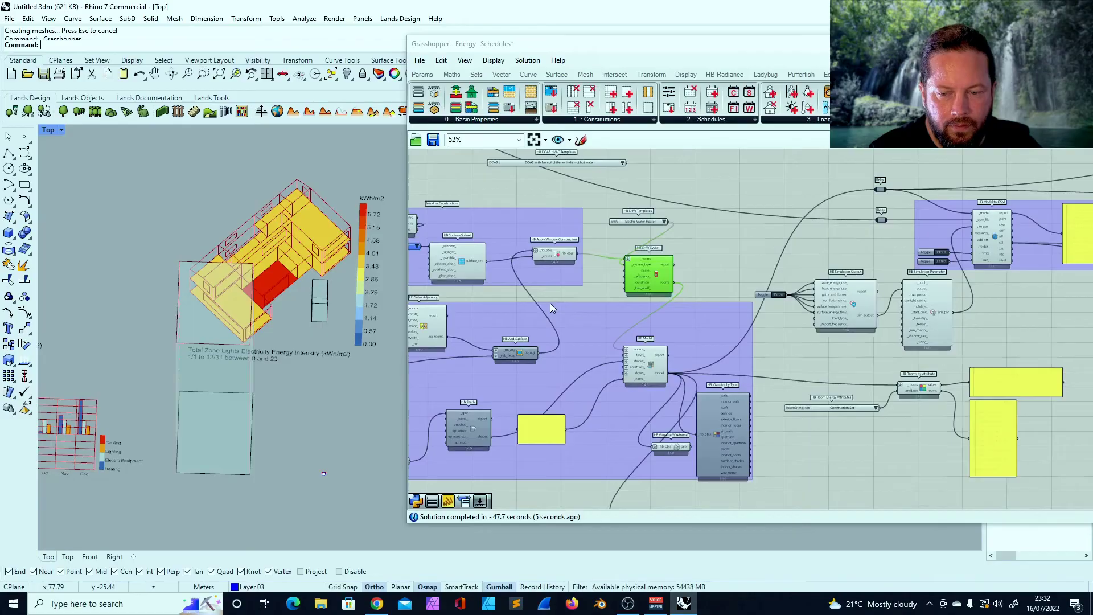
# Disconnect the HB Read Room Energy Result hot_water wire from the hot_water_ input of HB Thermal Load Balance
pyautogui.scroll(-3, 550, 302)
pyautogui.scroll(4, 607, 285)
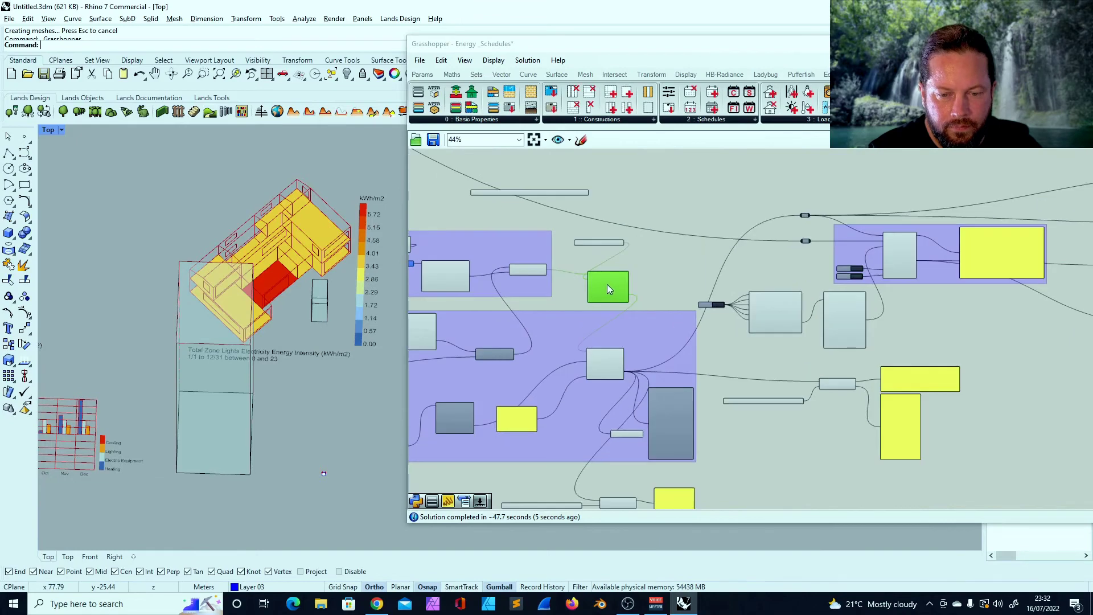
pyautogui.scroll(-7, 513, 260)
pyautogui.scroll(3, 831, 275)
pyautogui.scroll(6, 737, 245)
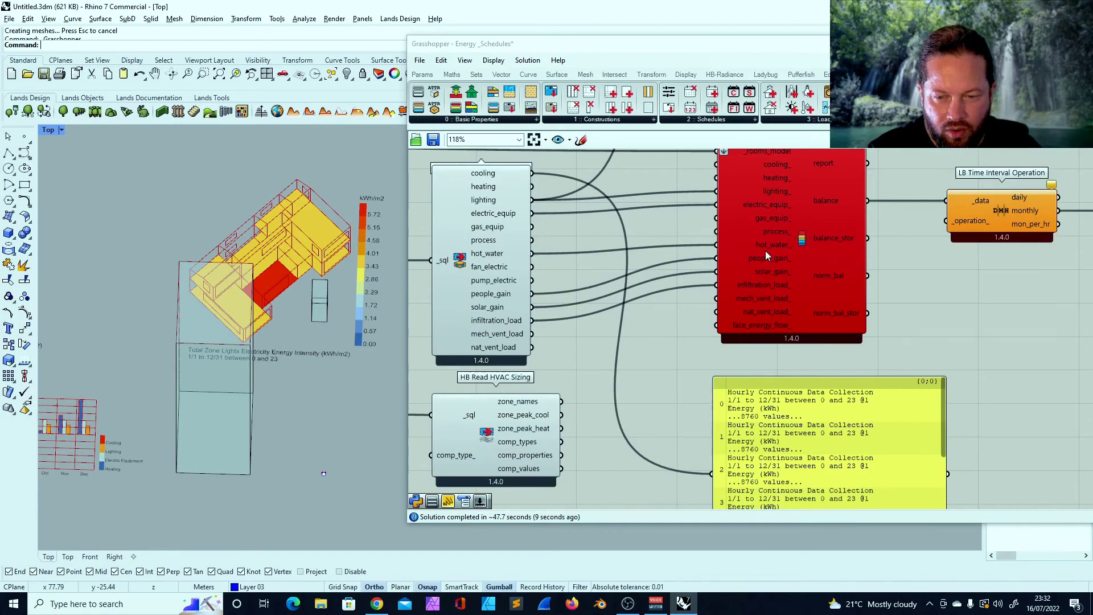
pyautogui.rightClick(768, 247)
pyautogui.moveTo(861, 294)
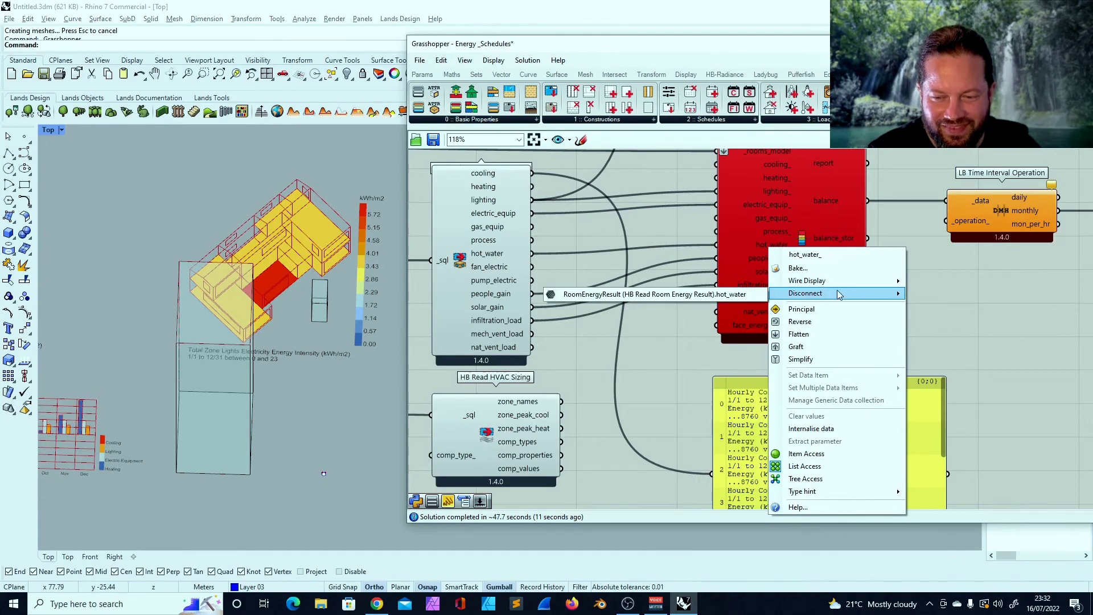
pyautogui.click(714, 295)
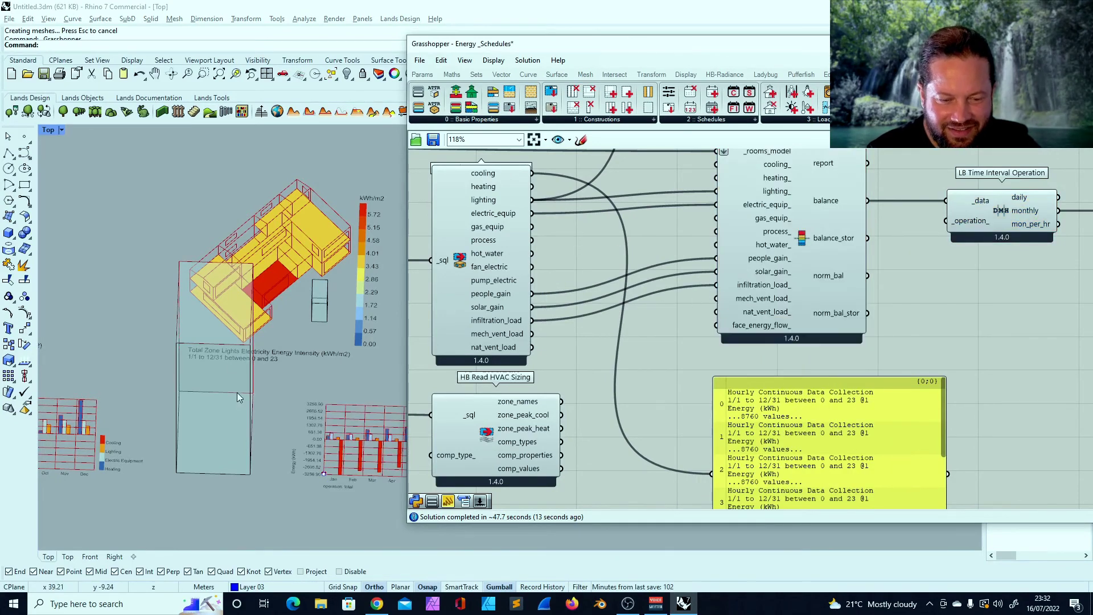
# View the monthly load balance chart in Rhino and the outputs of HB Read Room Energy Result
pyautogui.scroll(-7, 239, 382)
pyautogui.scroll(5, 373, 357)
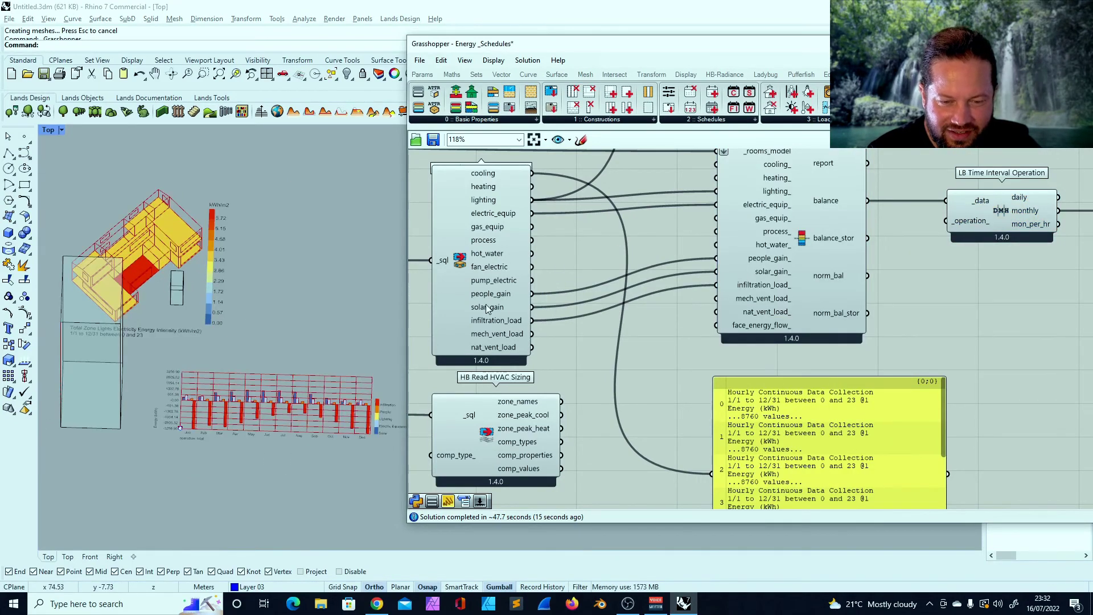
pyautogui.scroll(3, 553, 209)
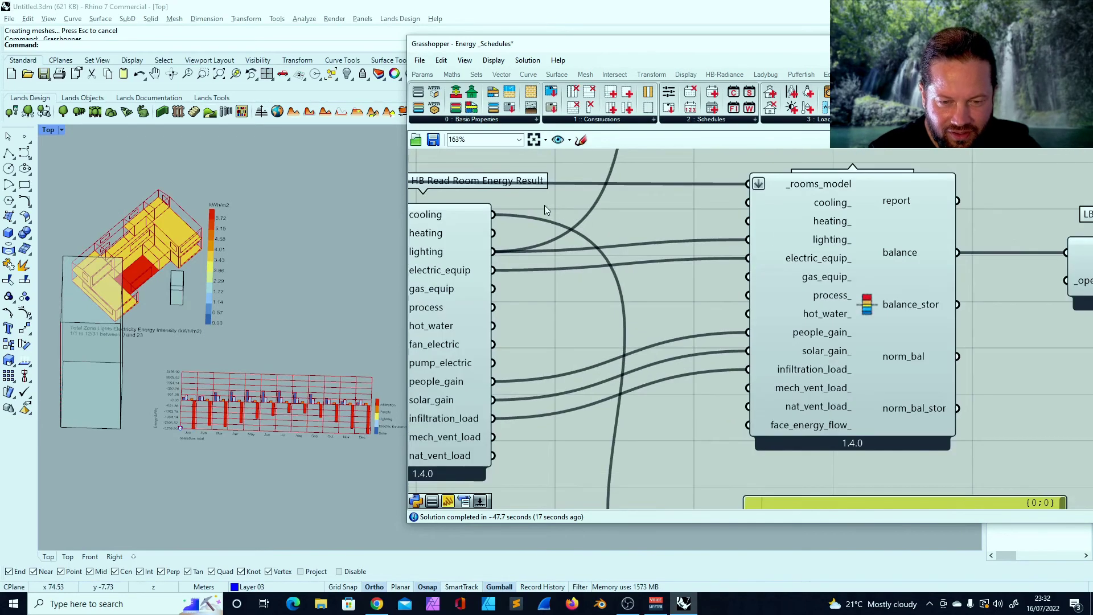
# Connect the cooling and heating outputs of HB Read Room Energy Result to the cooling_ and heating_ inputs of HB Thermal Load Balance
pyautogui.moveTo(664, 217); pyautogui.dragTo(748, 202)
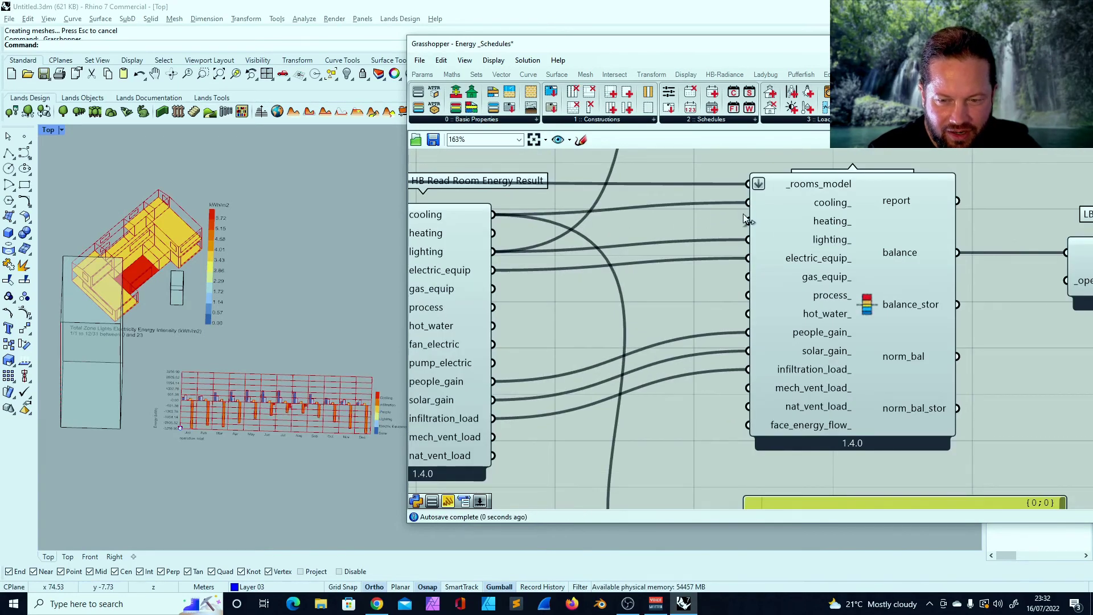
pyautogui.moveTo(766, 221); pyautogui.dragTo(766, 221)
pyautogui.scroll(-8, 744, 272)
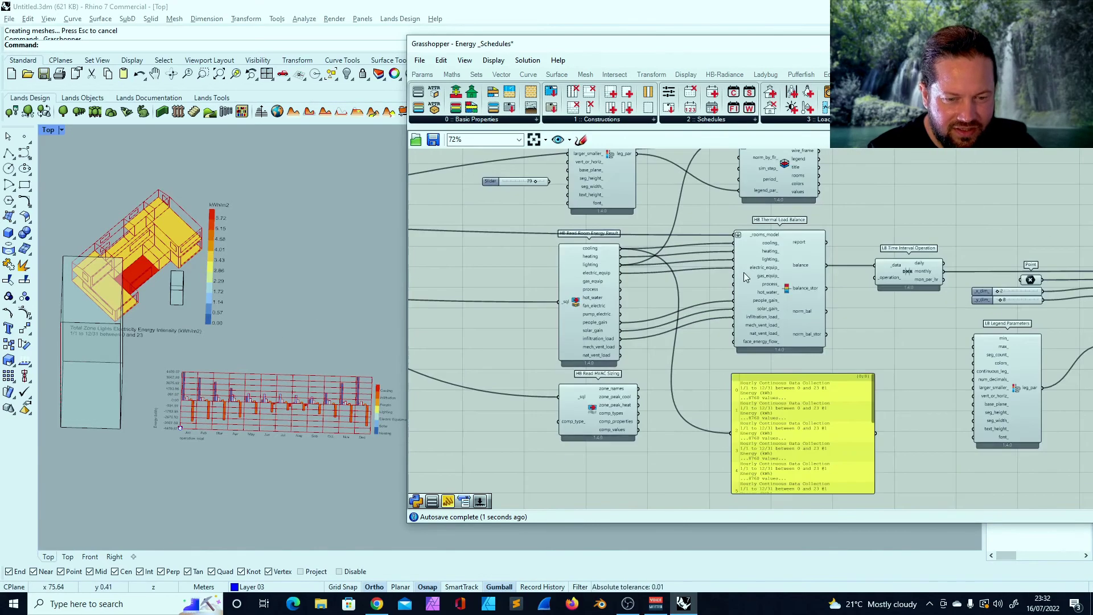
# Reposition HB SHW System beside HB Apply Window Construction so that the wire into its _rooms input runs straight
pyautogui.scroll(4, 612, 291)
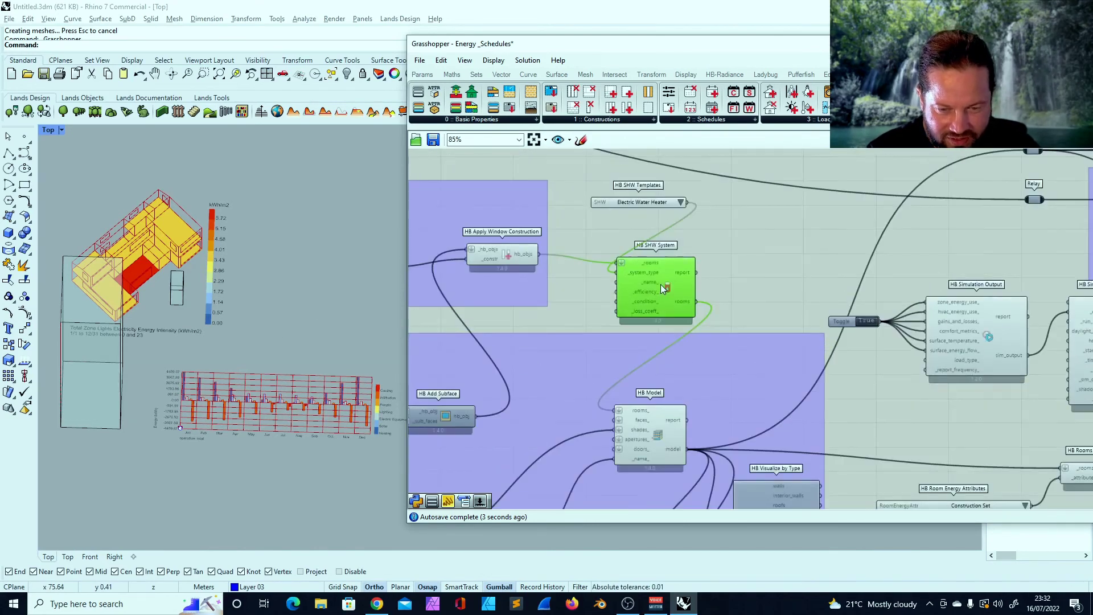
pyautogui.moveTo(660, 275); pyautogui.dragTo(630, 292, button='right')
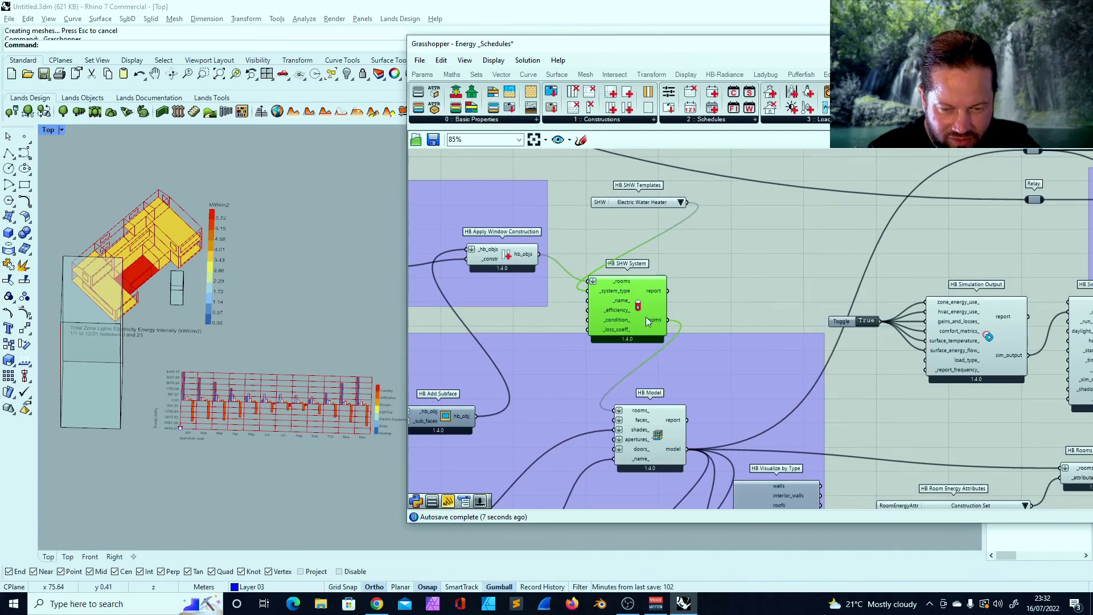
pyautogui.moveTo(640, 295)
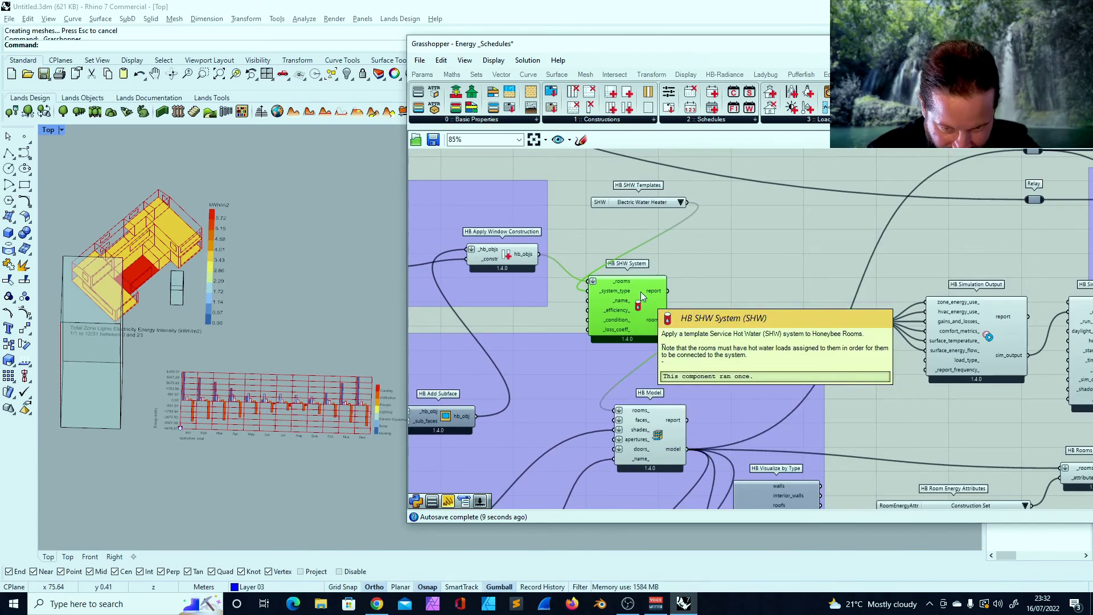
pyautogui.moveTo(640, 291); pyautogui.dragTo(641, 264)
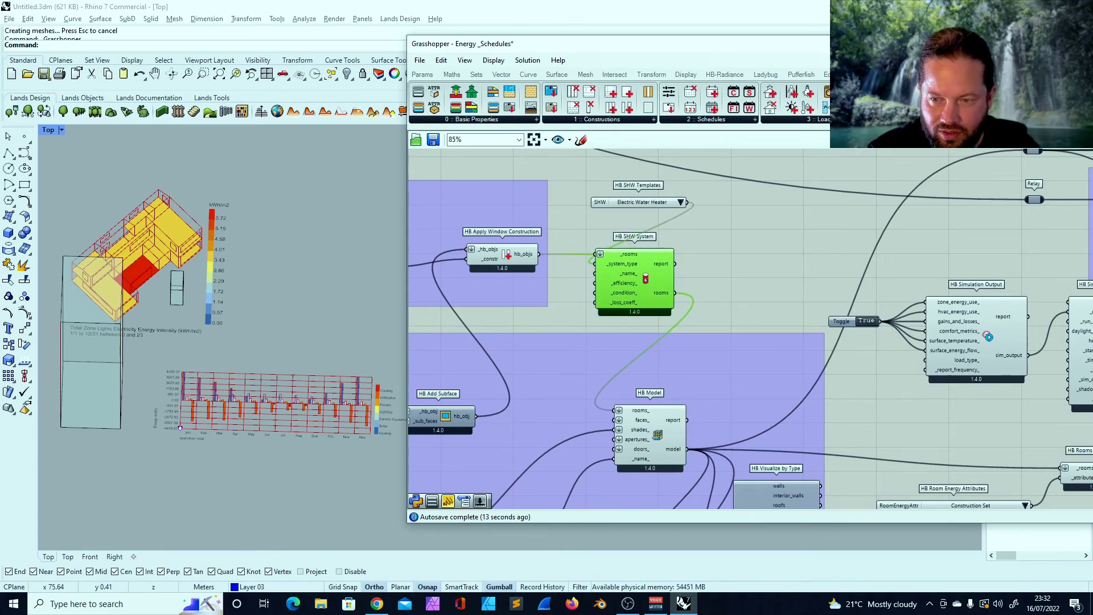
pyautogui.click(928, 119)
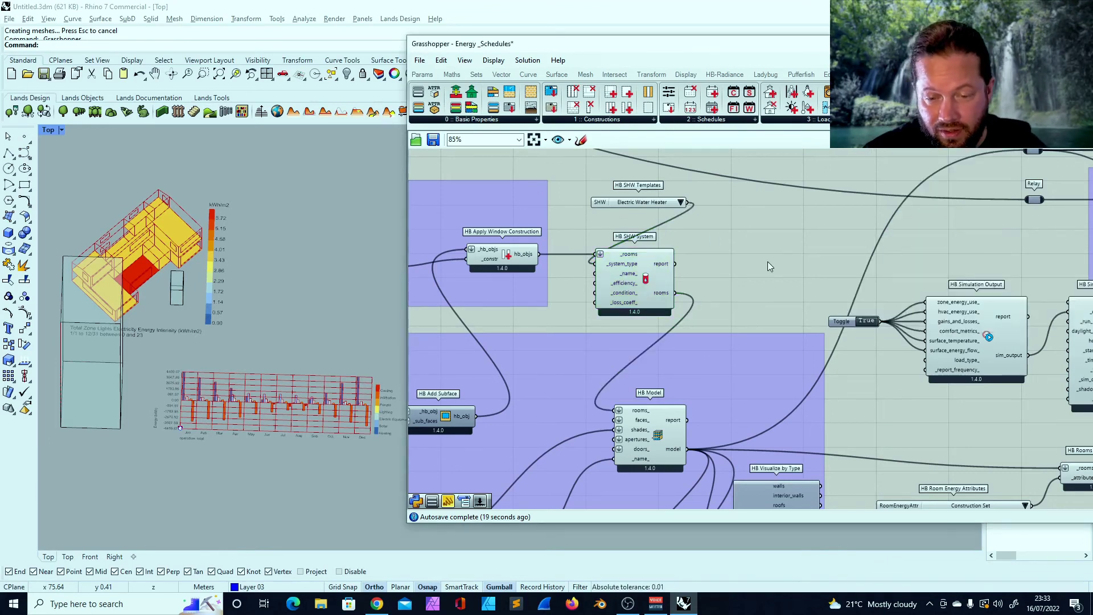
# Place HB SHW Templates directly above HB SHW System and align the pair with HB Apply Window Construction
pyautogui.moveTo(630, 225); pyautogui.dragTo(724, 308)
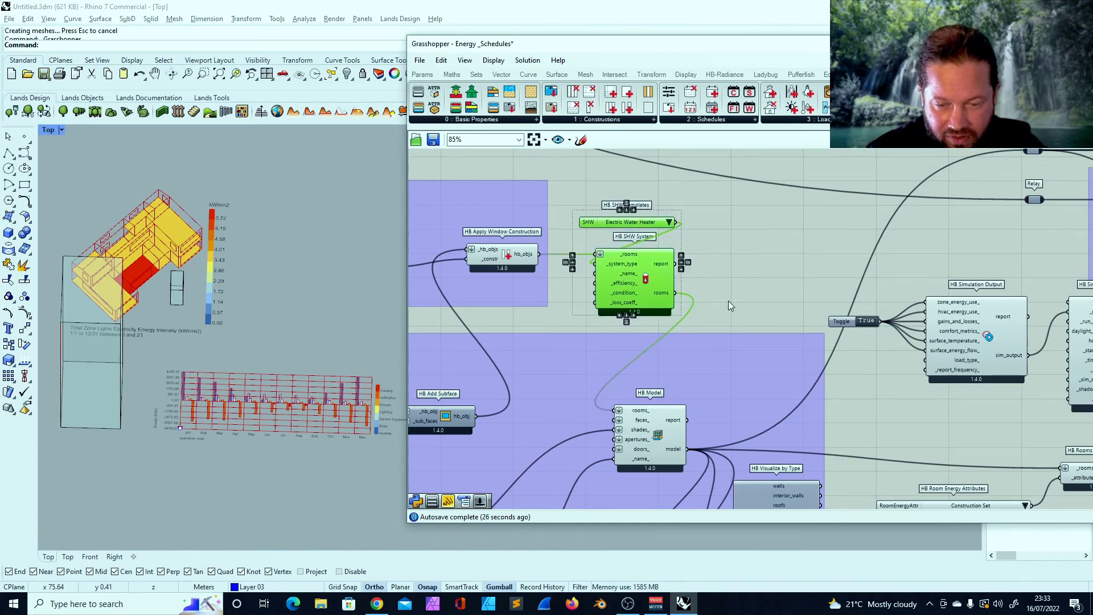
pyautogui.moveTo(645, 265); pyautogui.dragTo(644, 254)
pyautogui.click(735, 252)
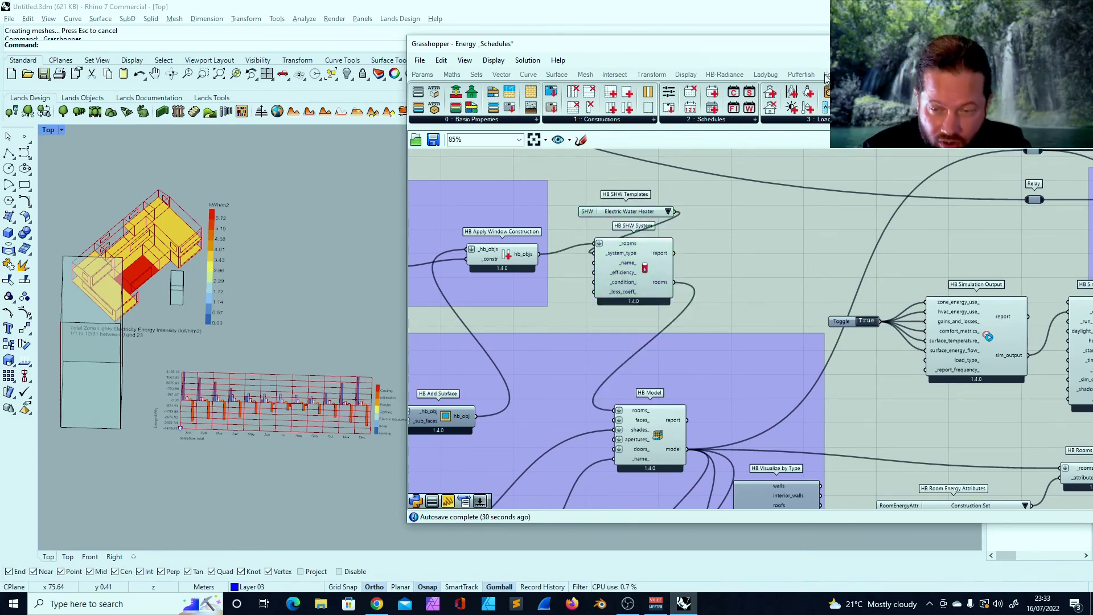
pyautogui.moveTo(562, 188); pyautogui.dragTo(725, 319)
pyautogui.moveTo(649, 259); pyautogui.dragTo(650, 266)
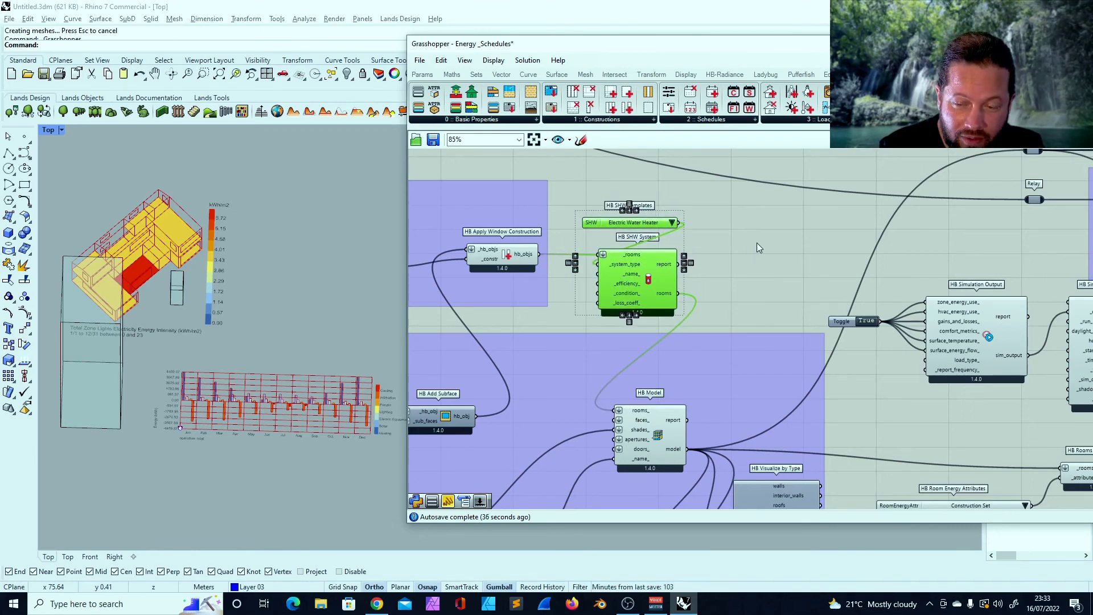
# Look through the Honeybee HVAC and SHW component list and shift the Grasshopper window further over the Rhino viewport
pyautogui.click(926, 120)
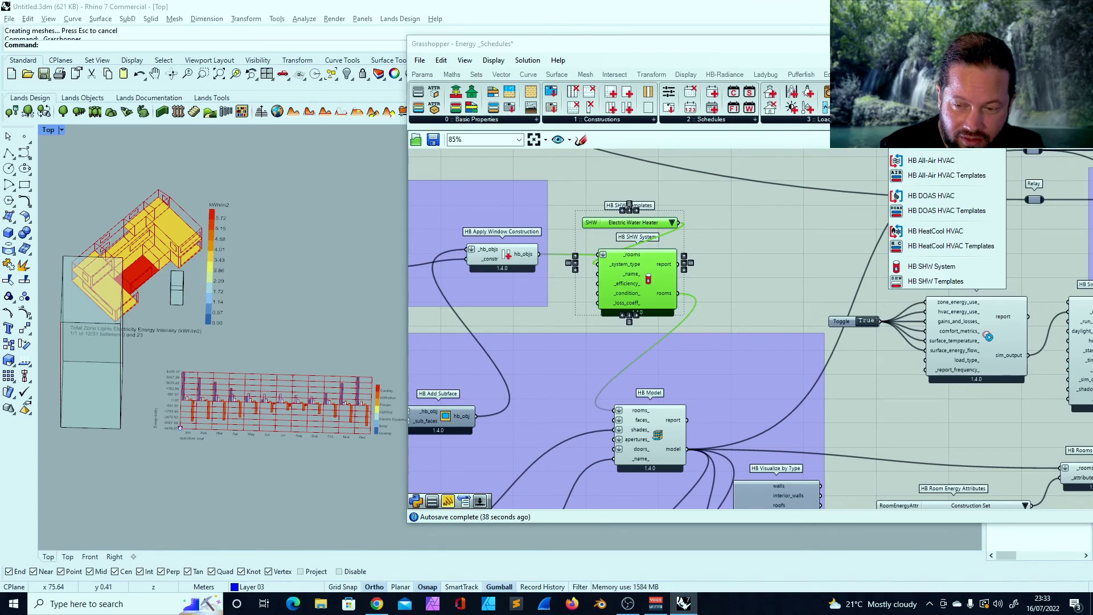
pyautogui.click(787, 255)
pyautogui.scroll(-3, 726, 245)
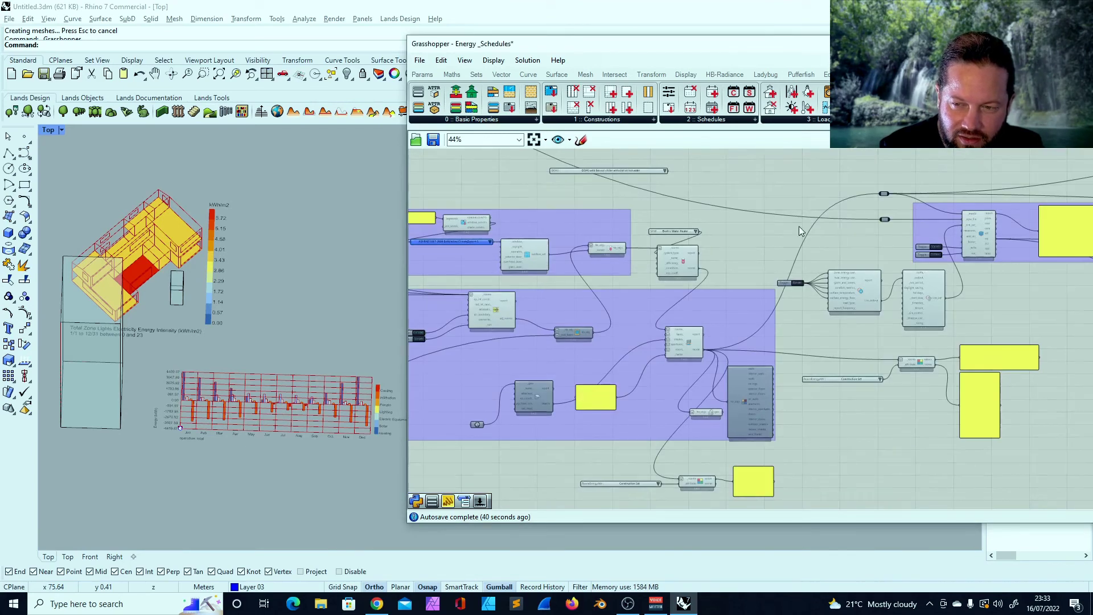
pyautogui.moveTo(907, 48); pyautogui.dragTo(823, 45)
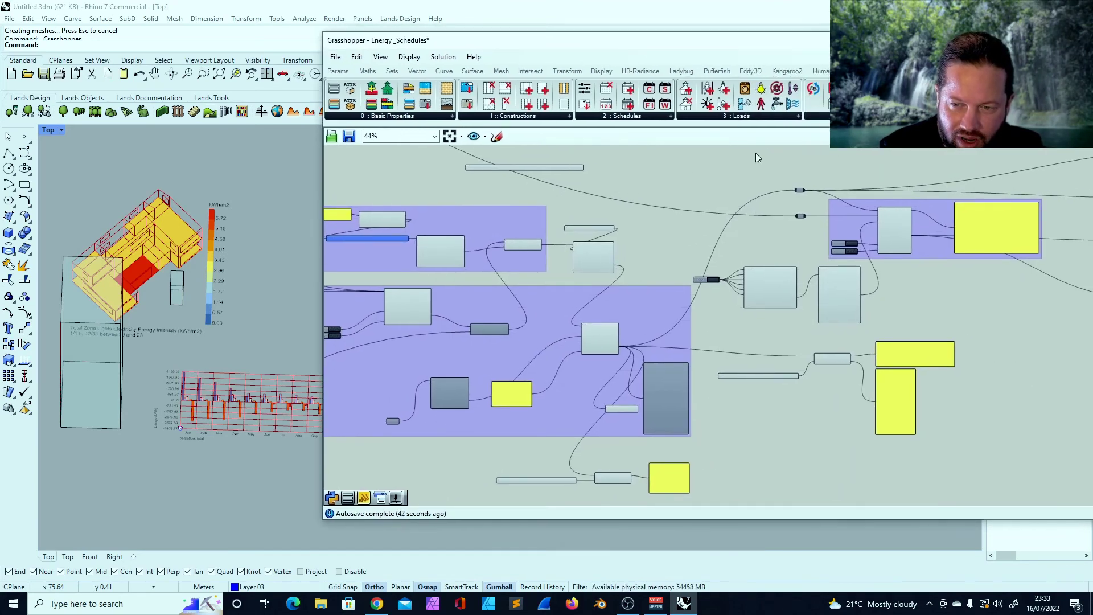